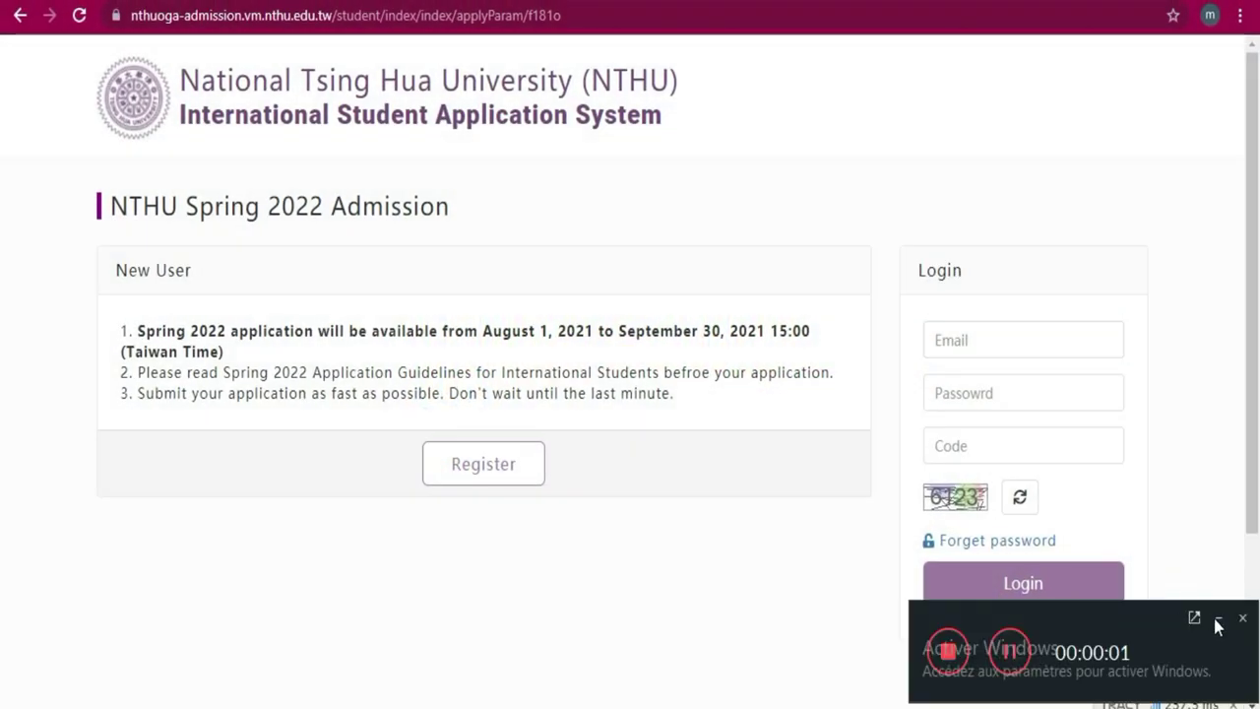
left_click(1217, 617)
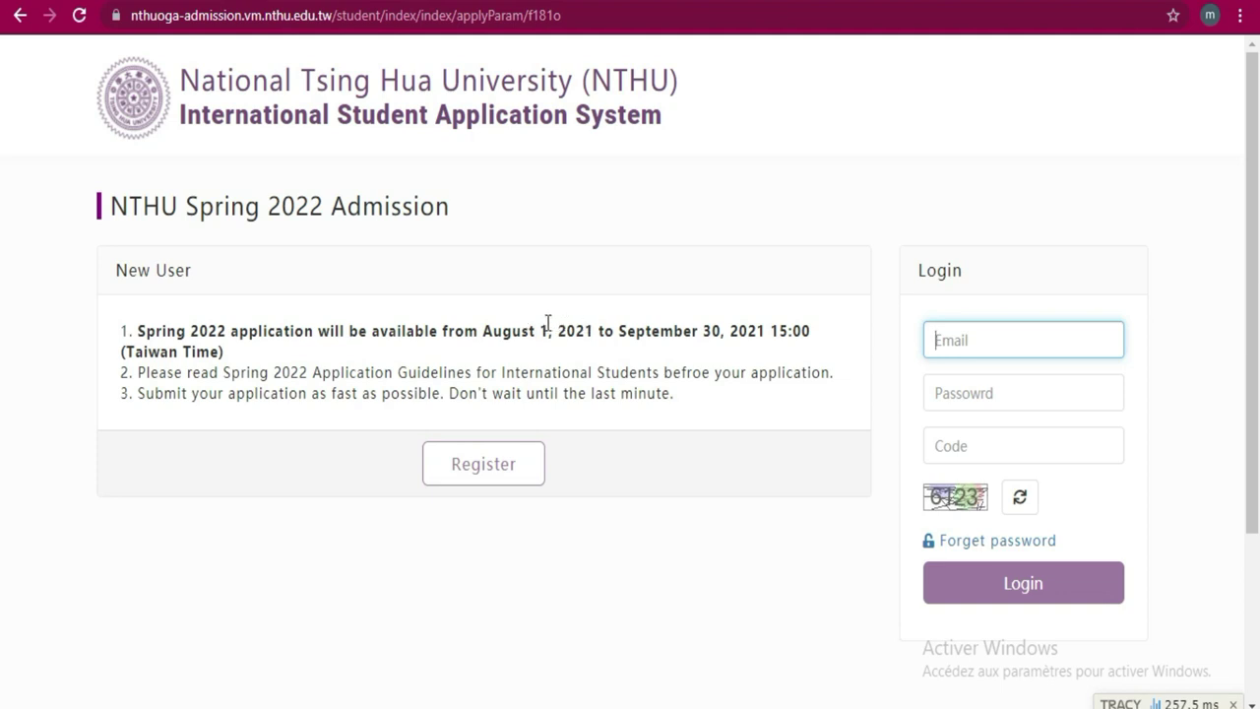
left_click_drag(718, 333, 620, 331)
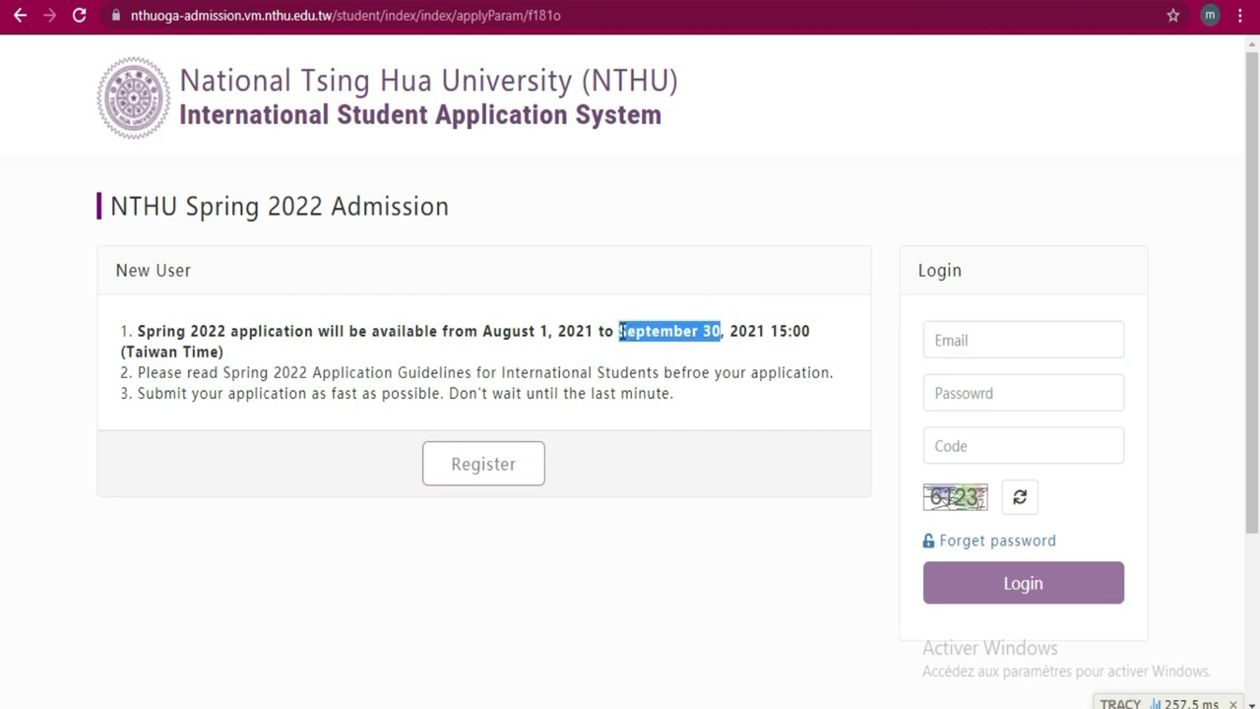
left_click(772, 331)
left_click_drag(772, 331, 832, 338)
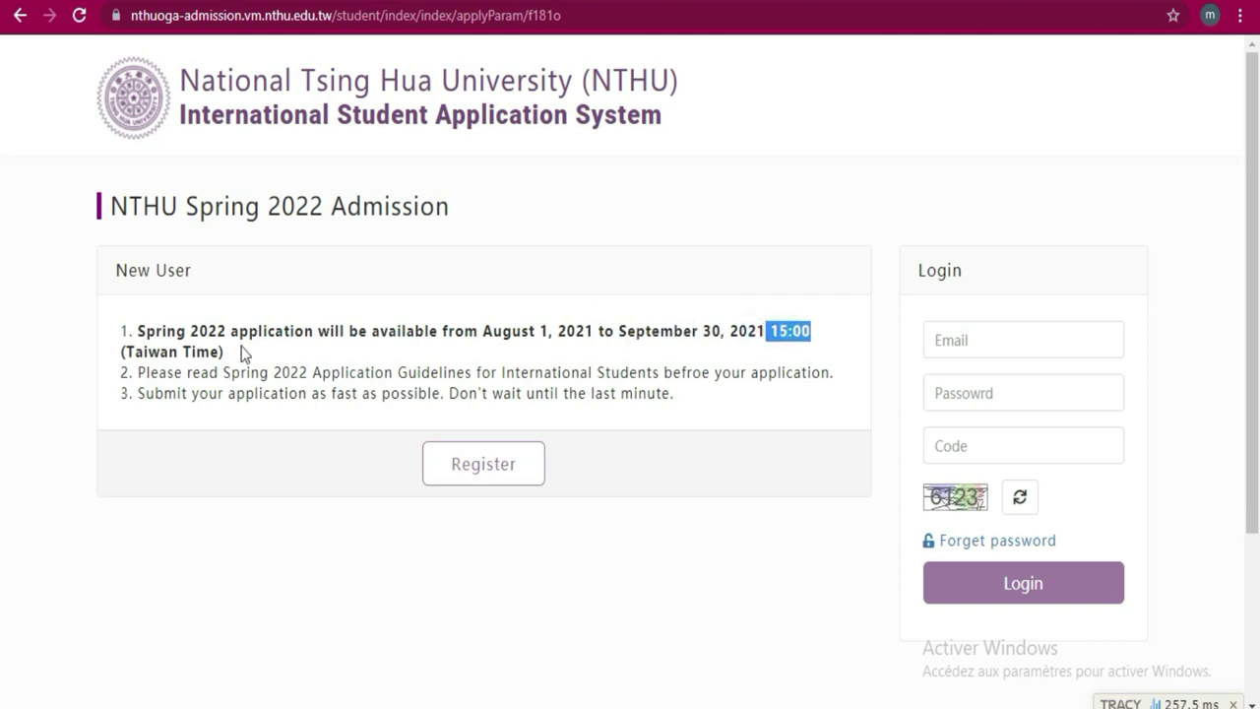
left_click_drag(225, 349, 135, 351)
left_click(350, 521)
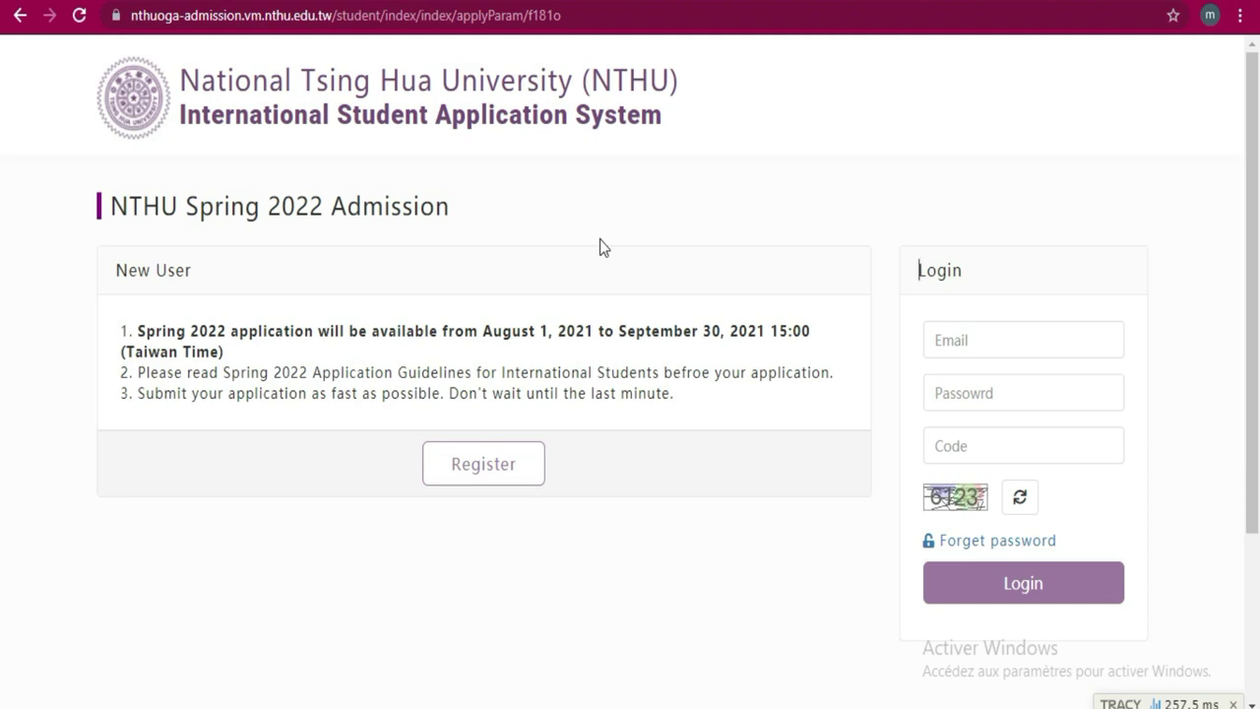
left_click(957, 340)
left_click(957, 340)
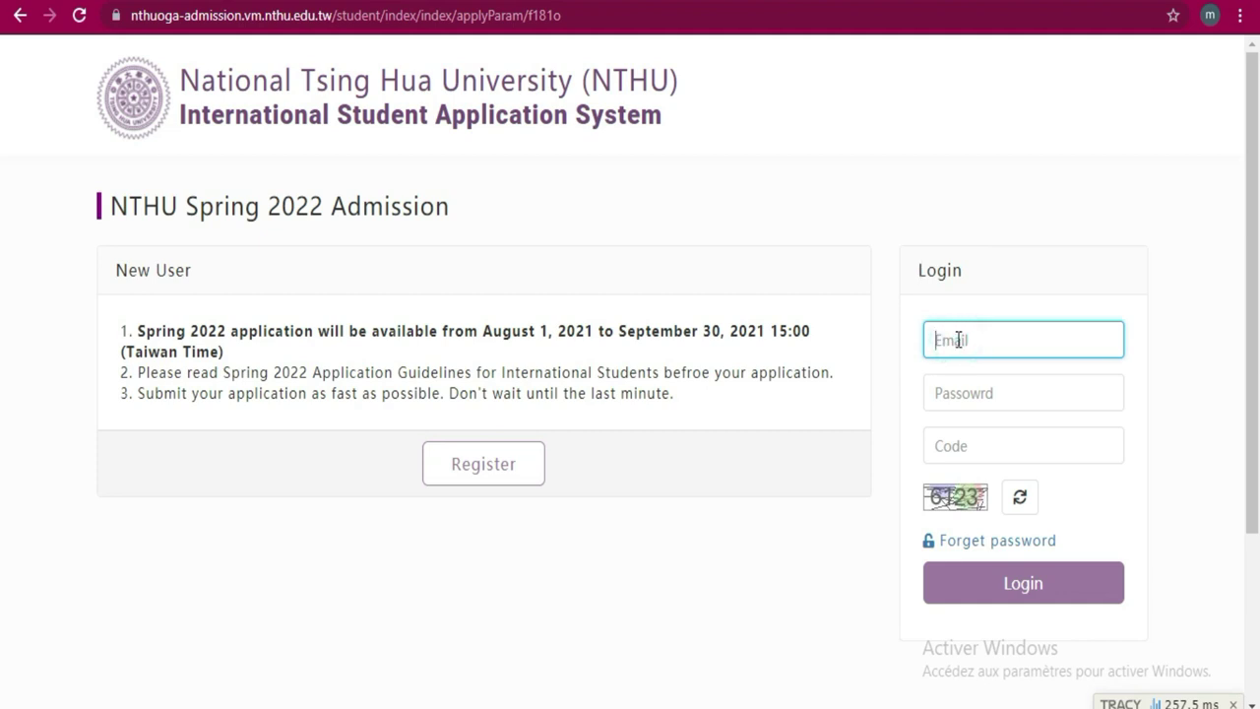
left_click(890, 500)
left_click(968, 325)
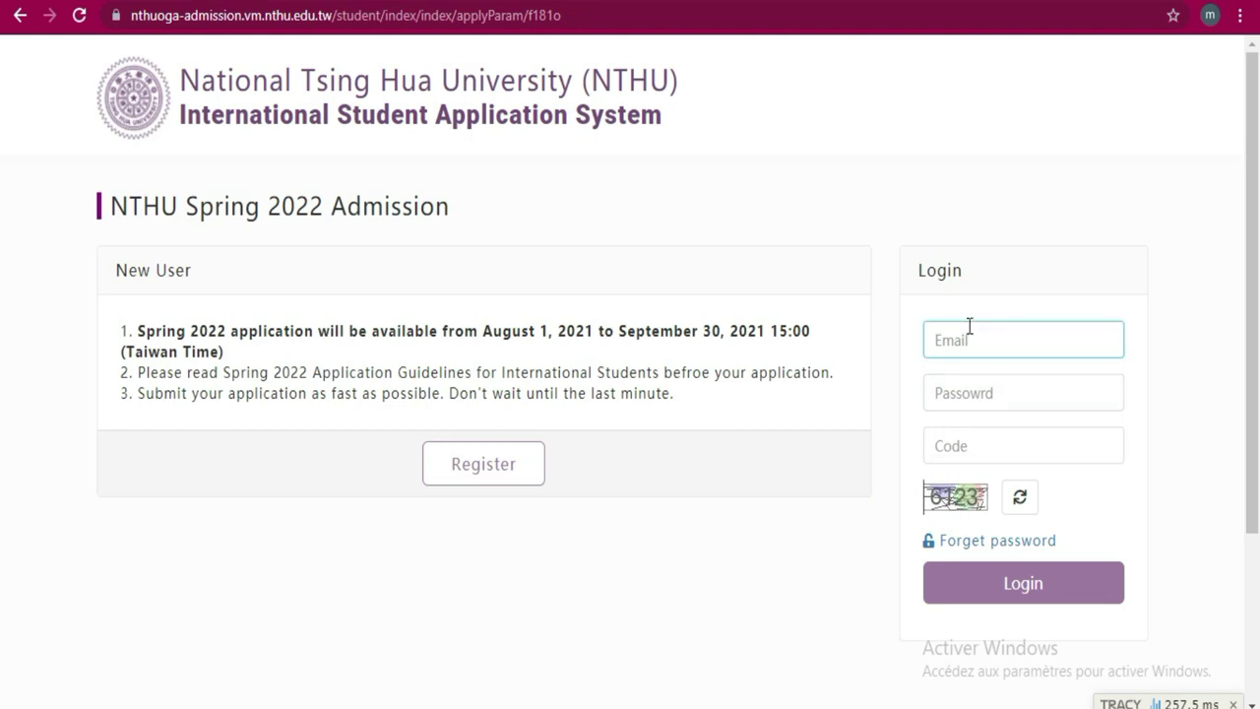
left_click(906, 571)
left_click(1010, 337)
left_click(999, 398)
left_click(941, 444)
left_click(919, 433)
left_click(1076, 433)
left_click(805, 498)
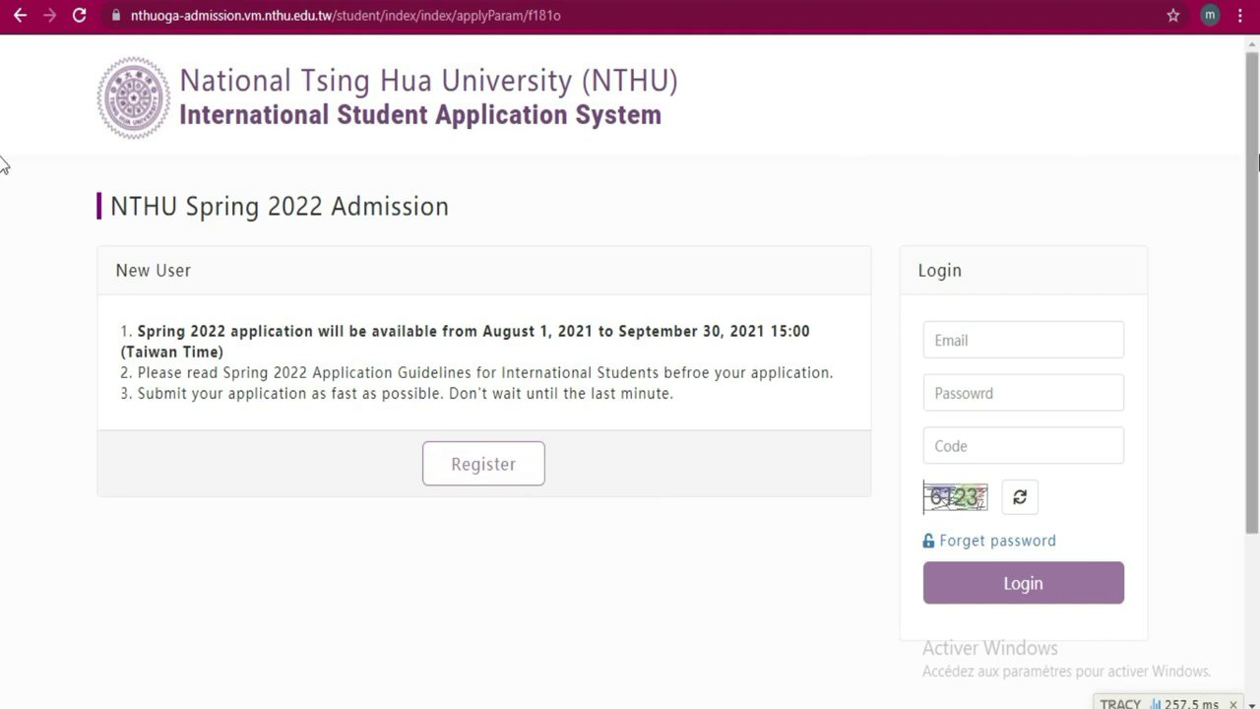
scroll(1256, 161, "down", 3)
scroll(1255, 161, "up", 3)
scroll(2, 165, "down", 2)
scroll(3, 165, "up", 2)
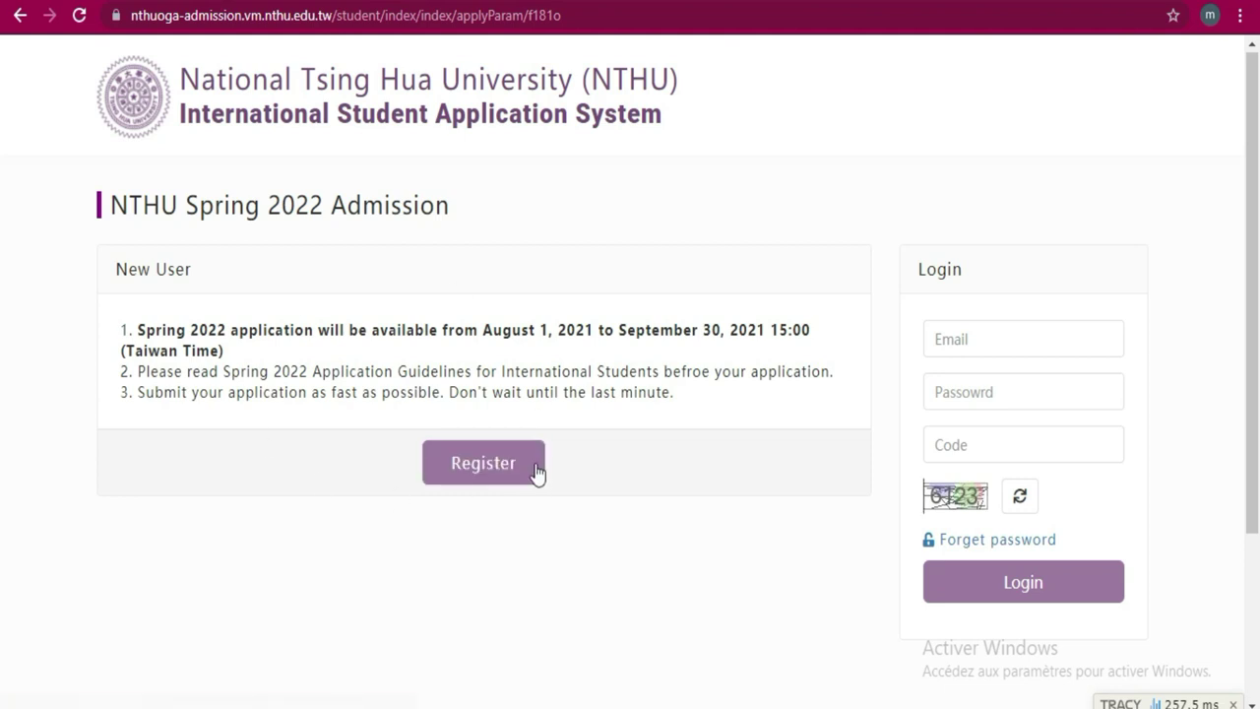
Step: Open the Account Register form and fill the e-mail with the browser's saved address
left_click(474, 473)
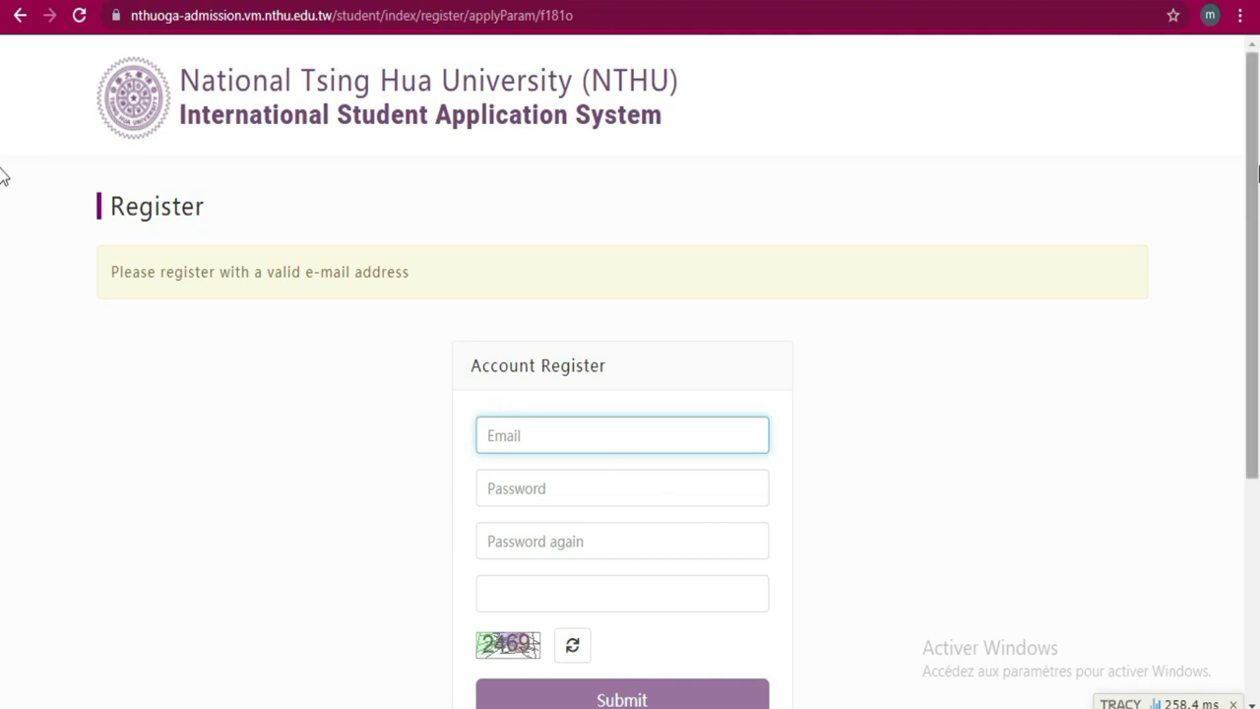
scroll(2, 196, "down", 3)
scroll(2, 295, "up", 2)
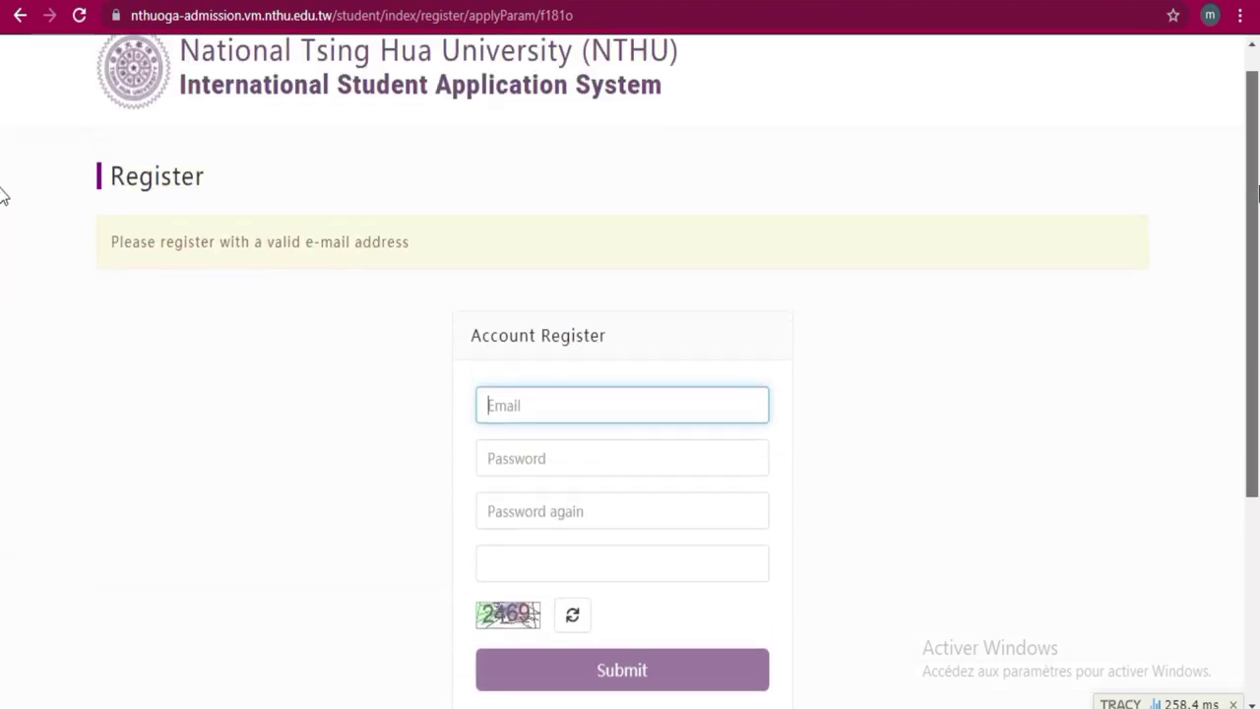
scroll(2, 197, "down", 2)
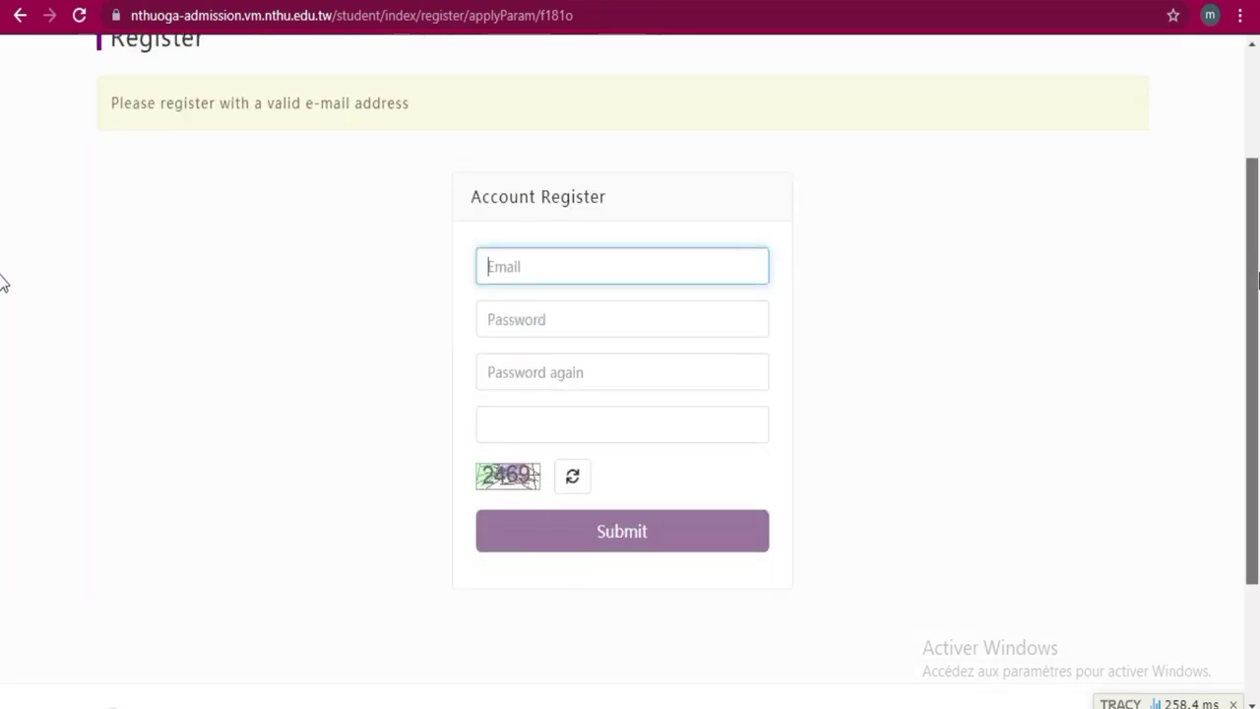
left_click(541, 262)
left_click(544, 315)
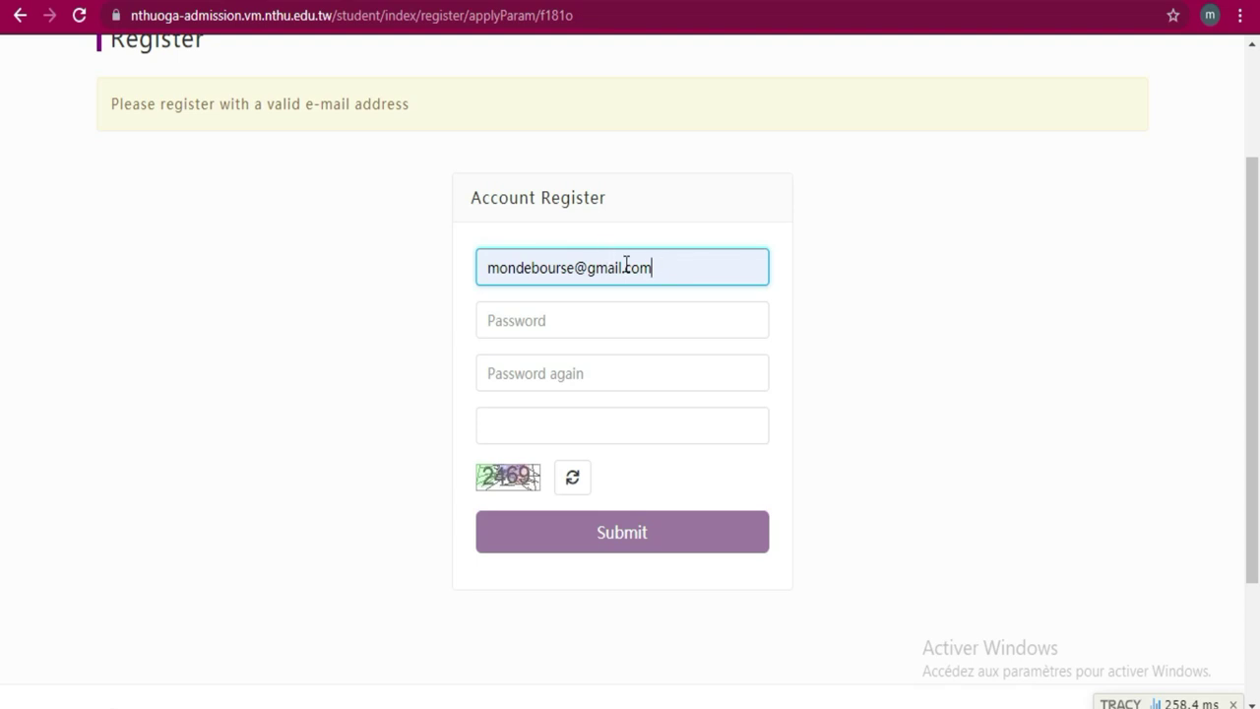
Step: Enter the account password instead of the browser's suggested one, then move to the confirmation
left_click(538, 315)
left_click(539, 316)
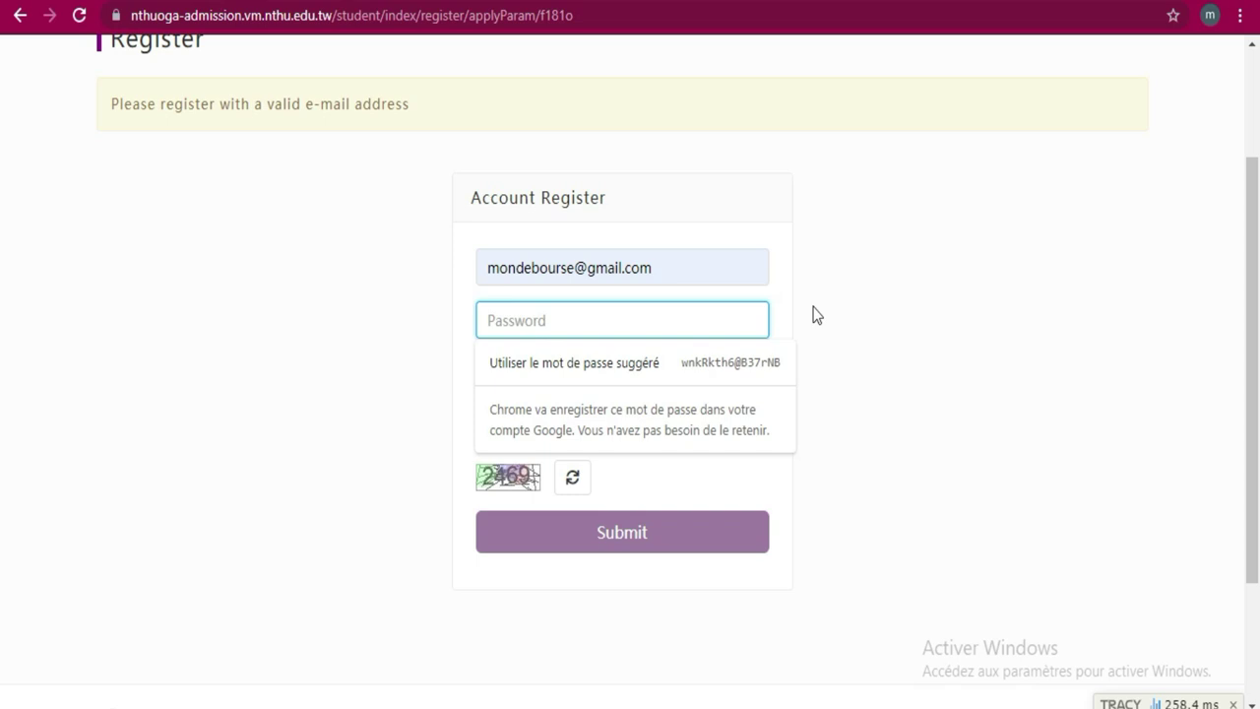
left_click(879, 312)
left_click(580, 356)
left_click(587, 325)
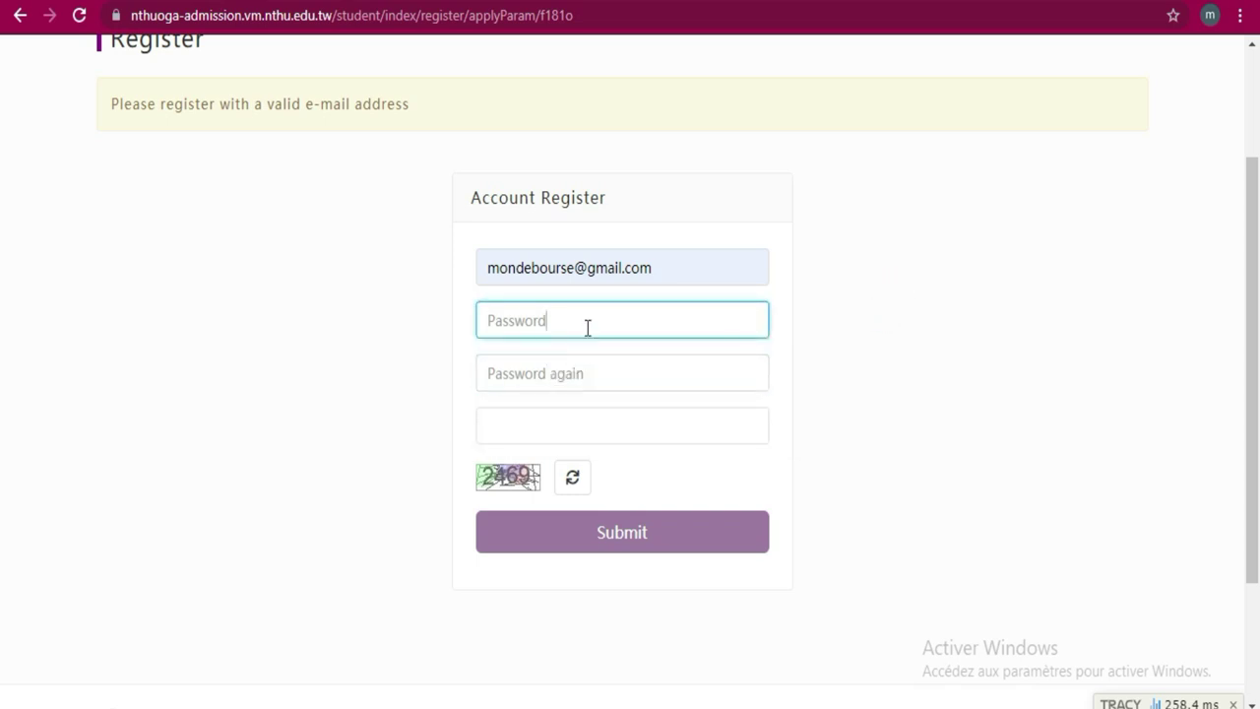
left_click(588, 326)
left_click(588, 325)
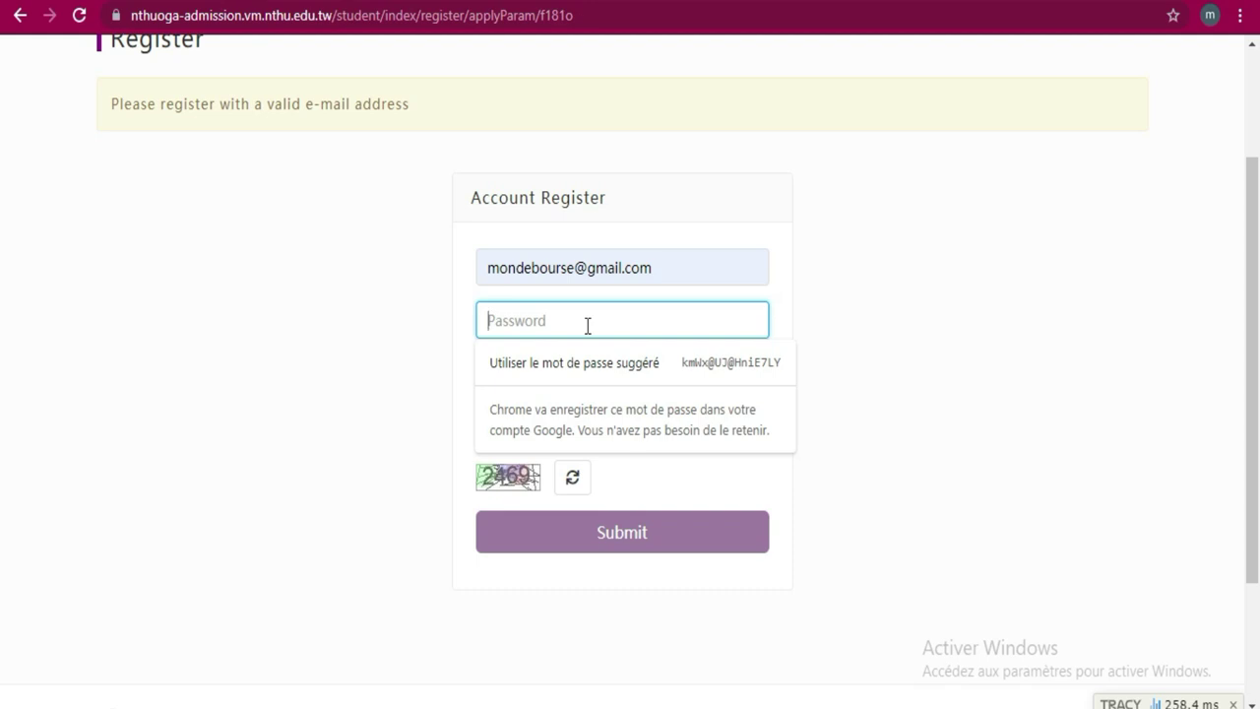
key("Tab")
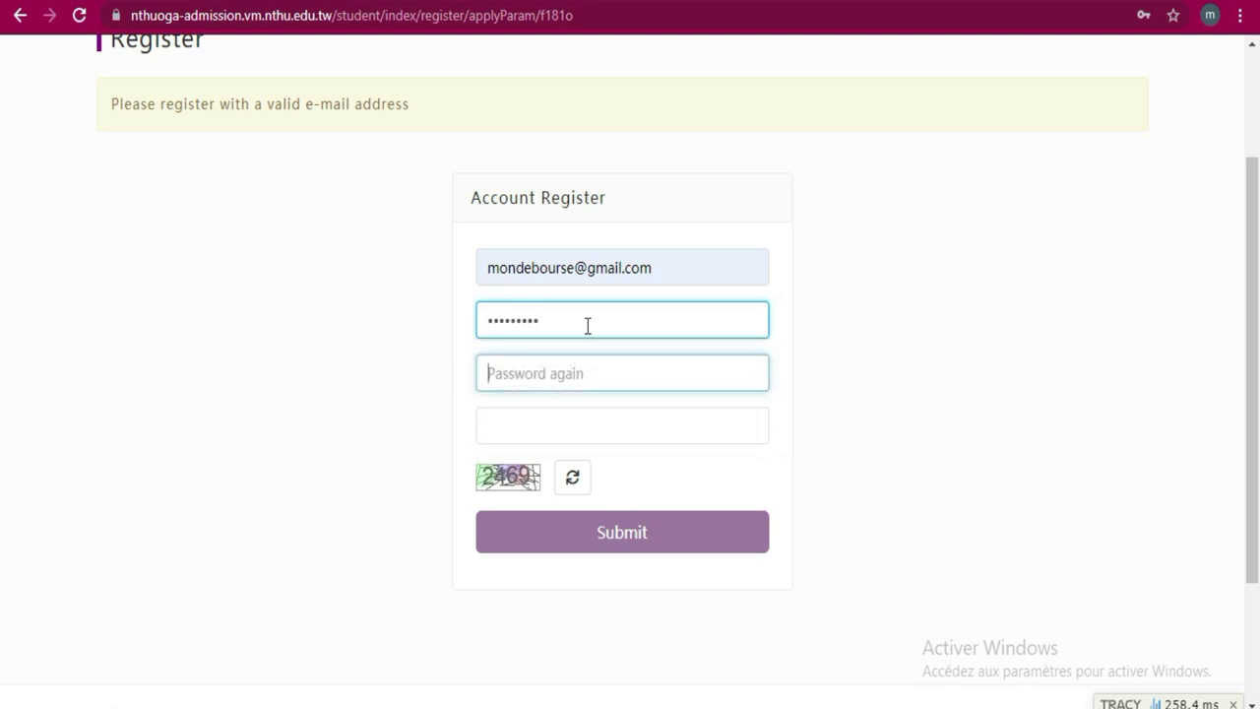
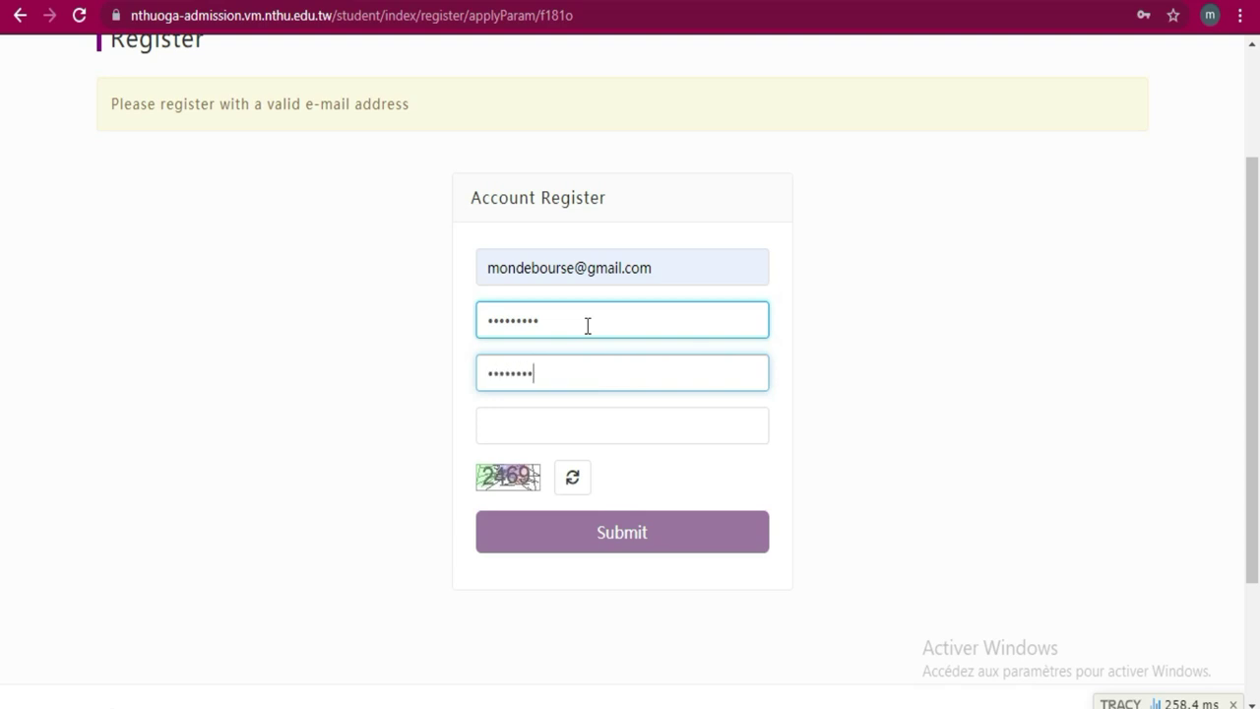
Step: Enter the captcha code, correcting its mistyped first digit, and submit the registration
left_click(575, 409)
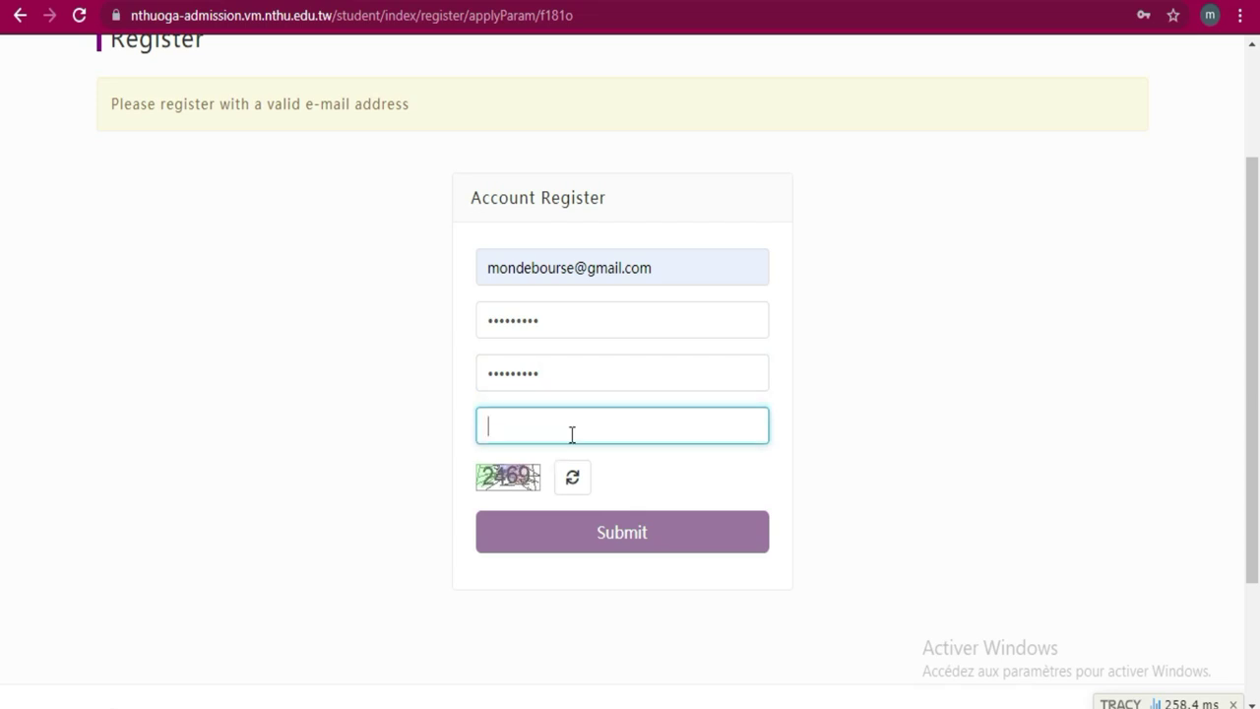
type("1469")
left_click(497, 426)
key("BackSpace")
type("2469")
left_click(639, 548)
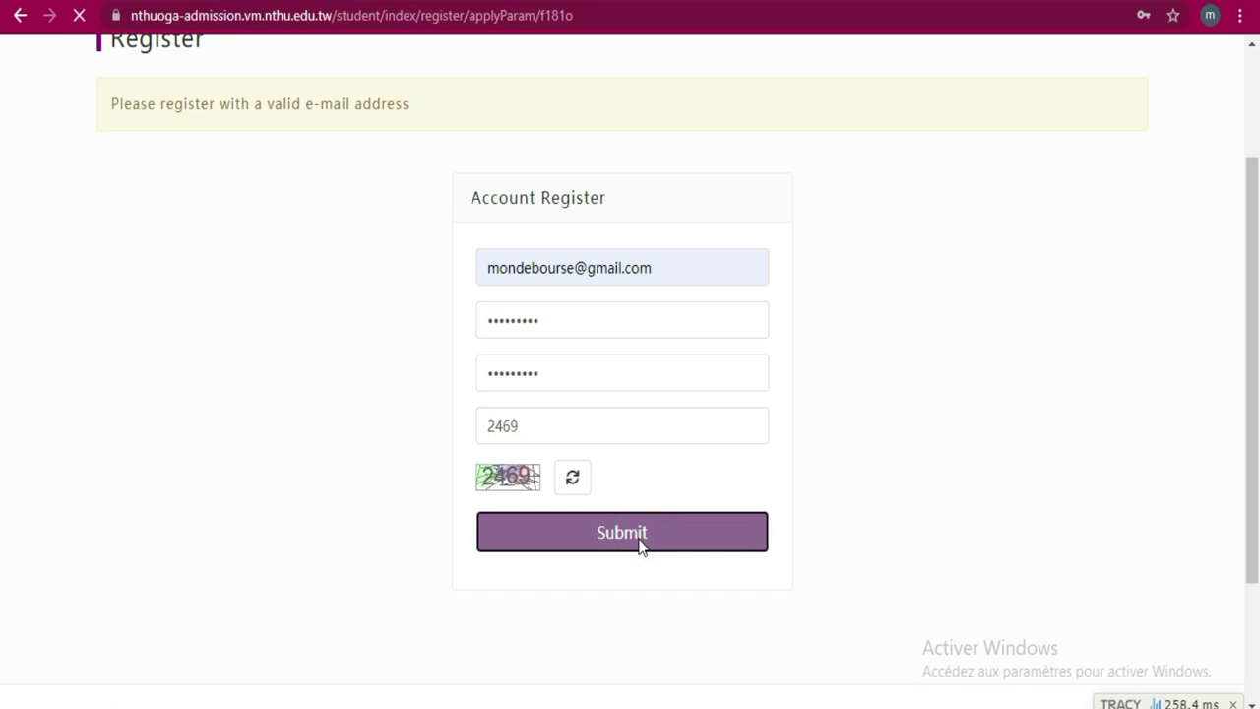
left_click(579, 361)
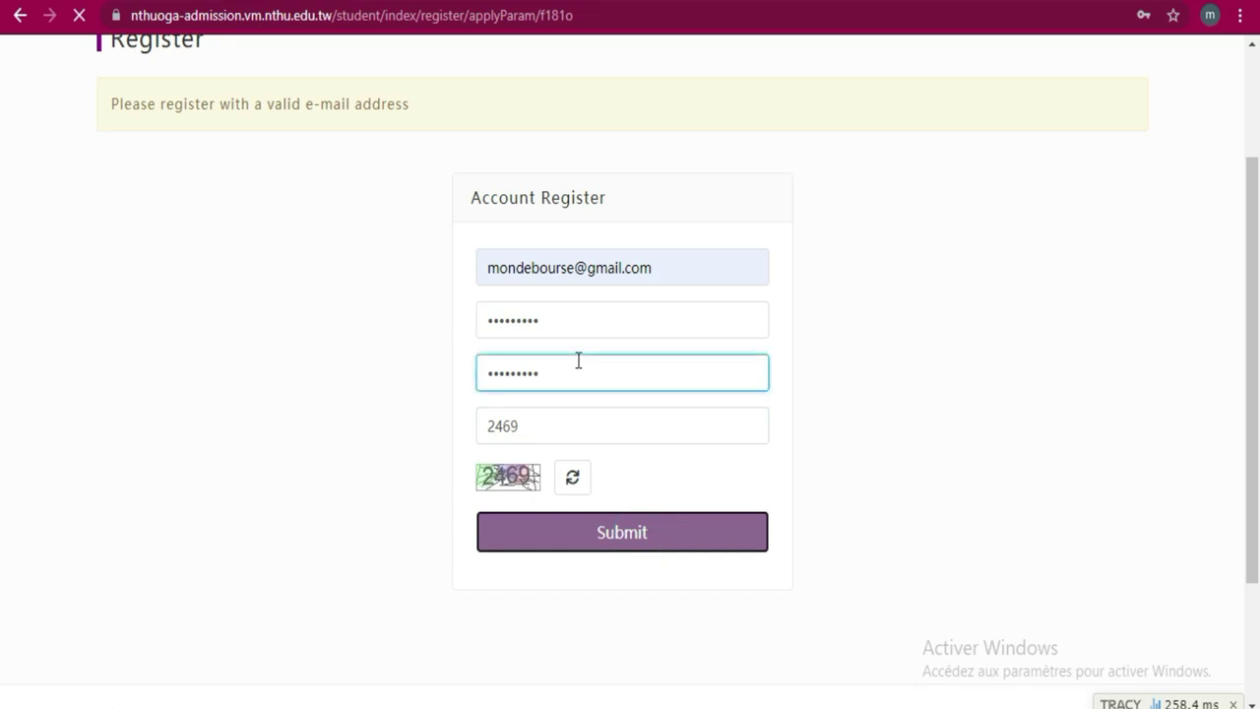
Step: Save the new account password in Chrome and dismiss the registration success notice
left_click(278, 214)
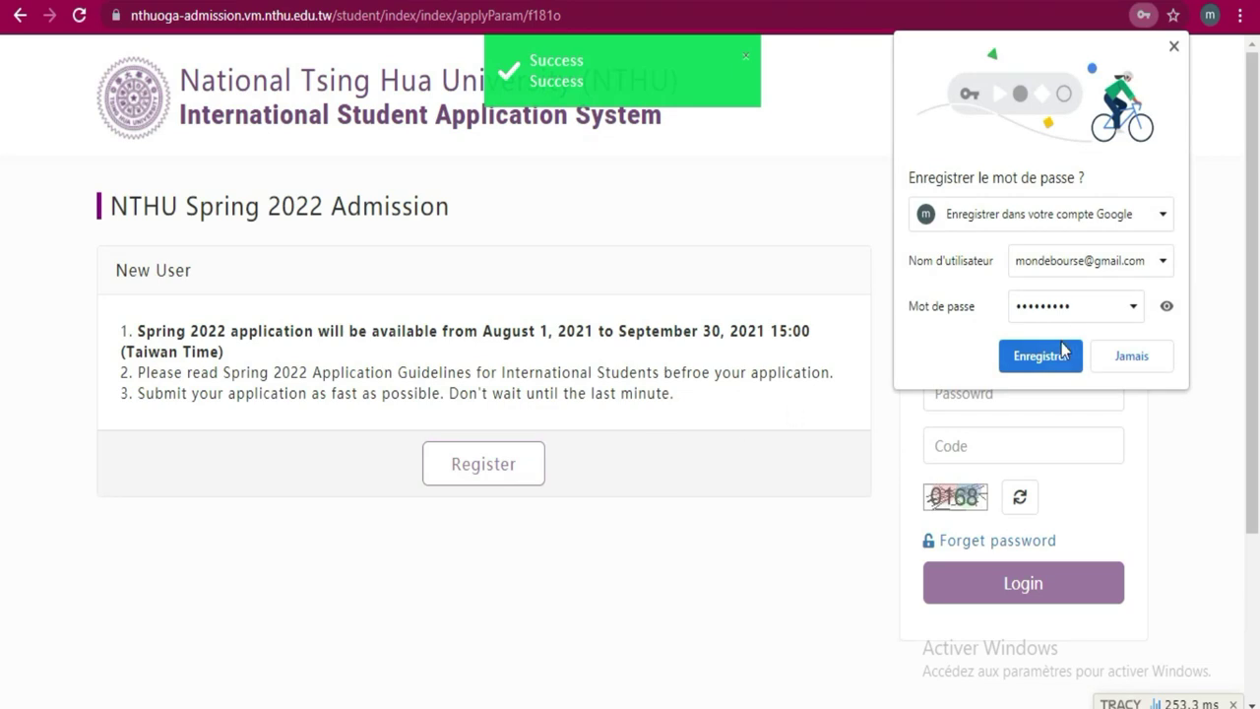
left_click(1053, 355)
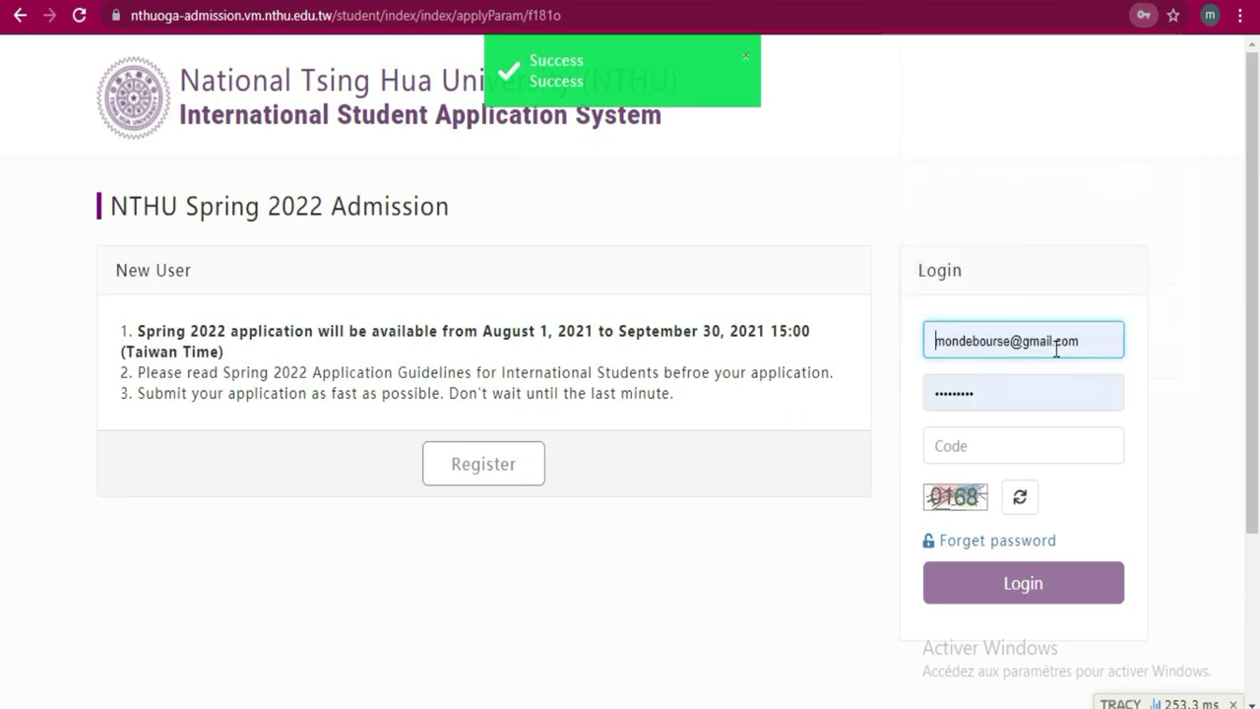
left_click_drag(1255, 187, 1250, 36)
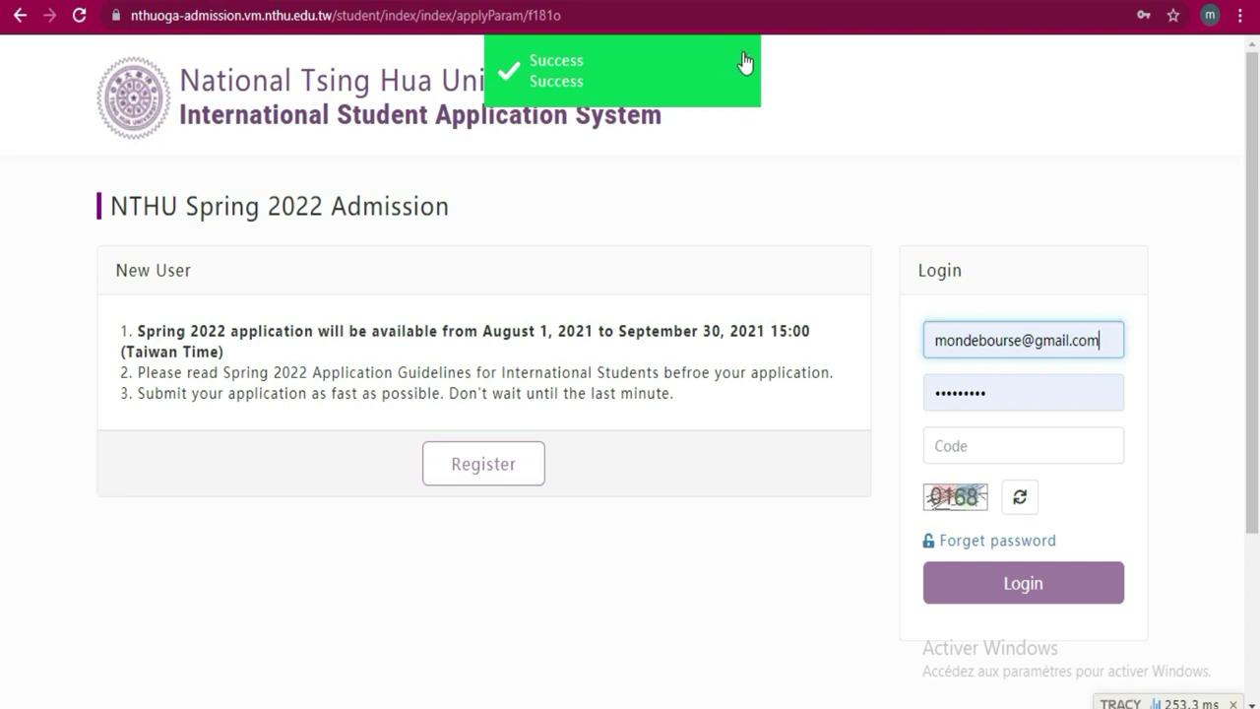
left_click(745, 59)
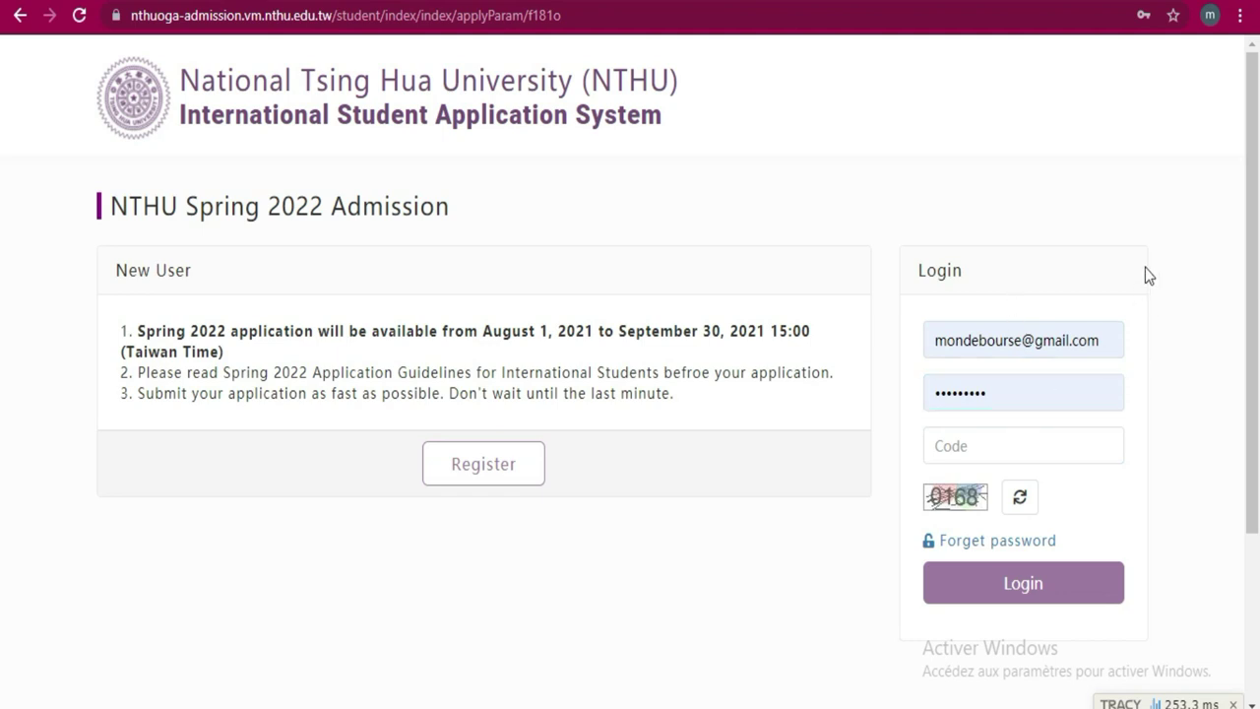
Step: Enter the displayed captcha code in the login form's Code field and log in
left_click(1030, 457)
left_click(1029, 448)
left_click_drag(835, 554, 818, 526)
left_click(804, 536)
left_click(946, 458)
left_click(965, 449)
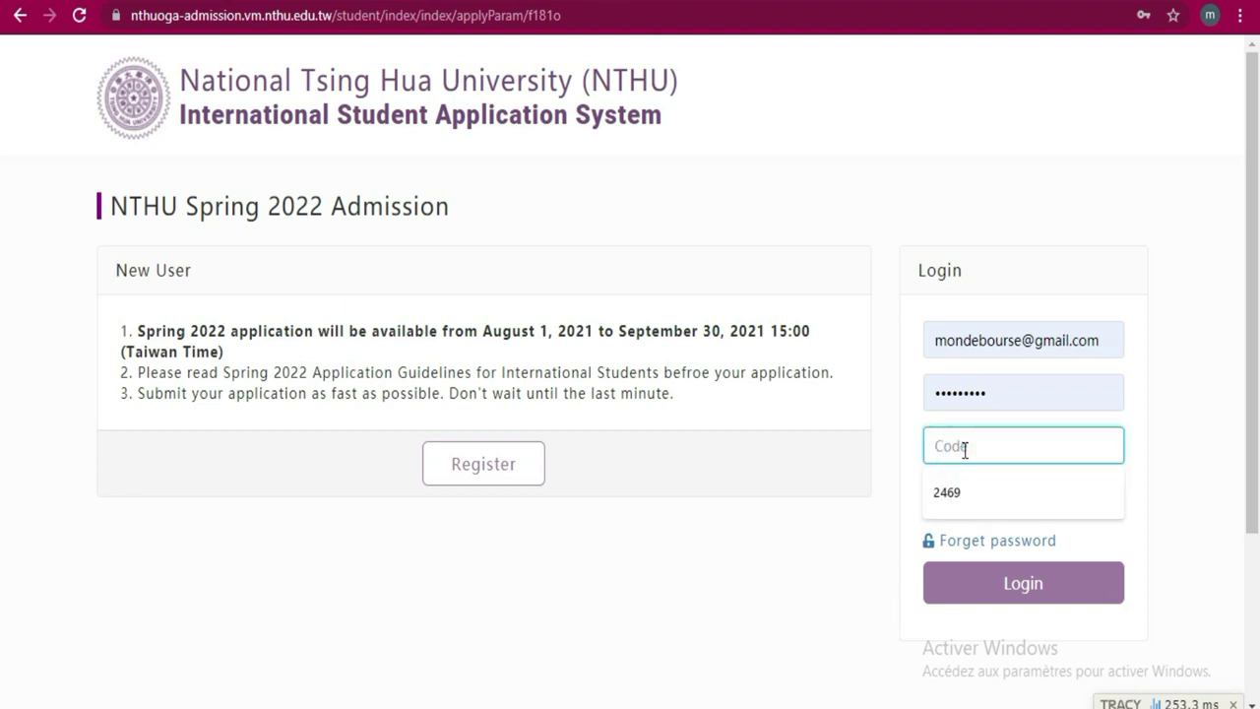
left_click(1224, 444)
left_click(1033, 445)
type("0168")
key("Return")
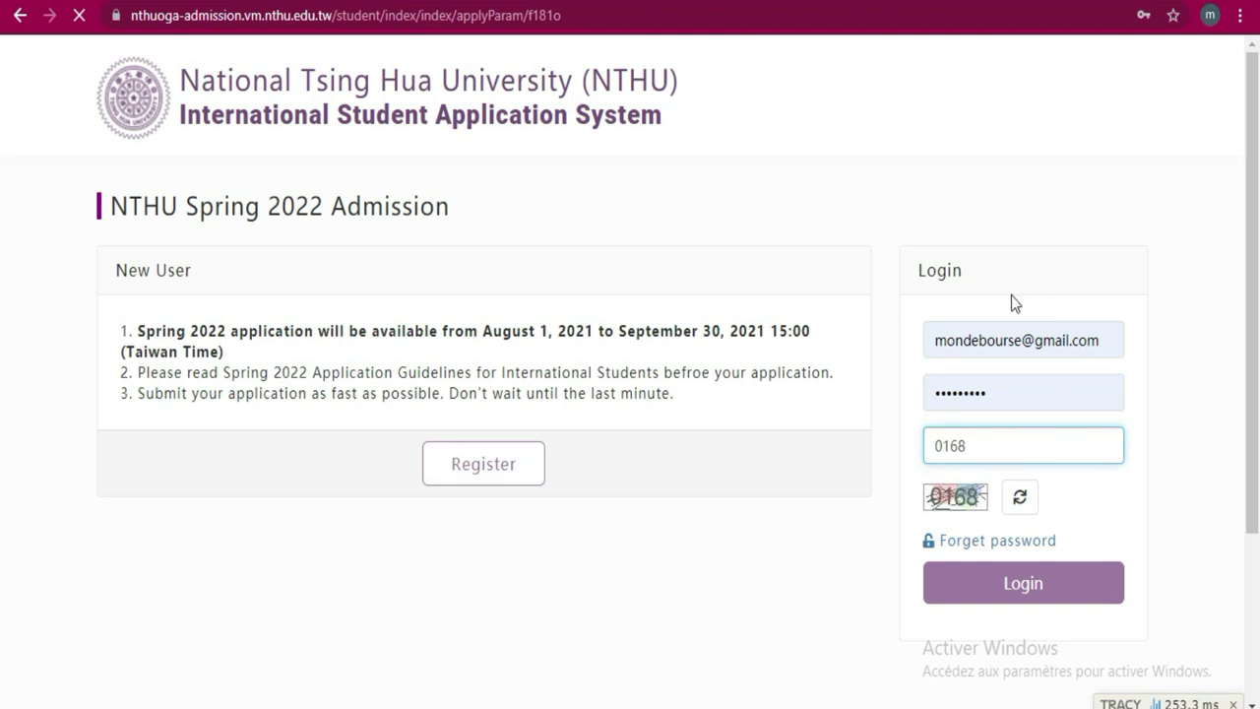
Step: Scroll through the Spring 2022 Admission page's five application steps and back to the top
left_click(1048, 386)
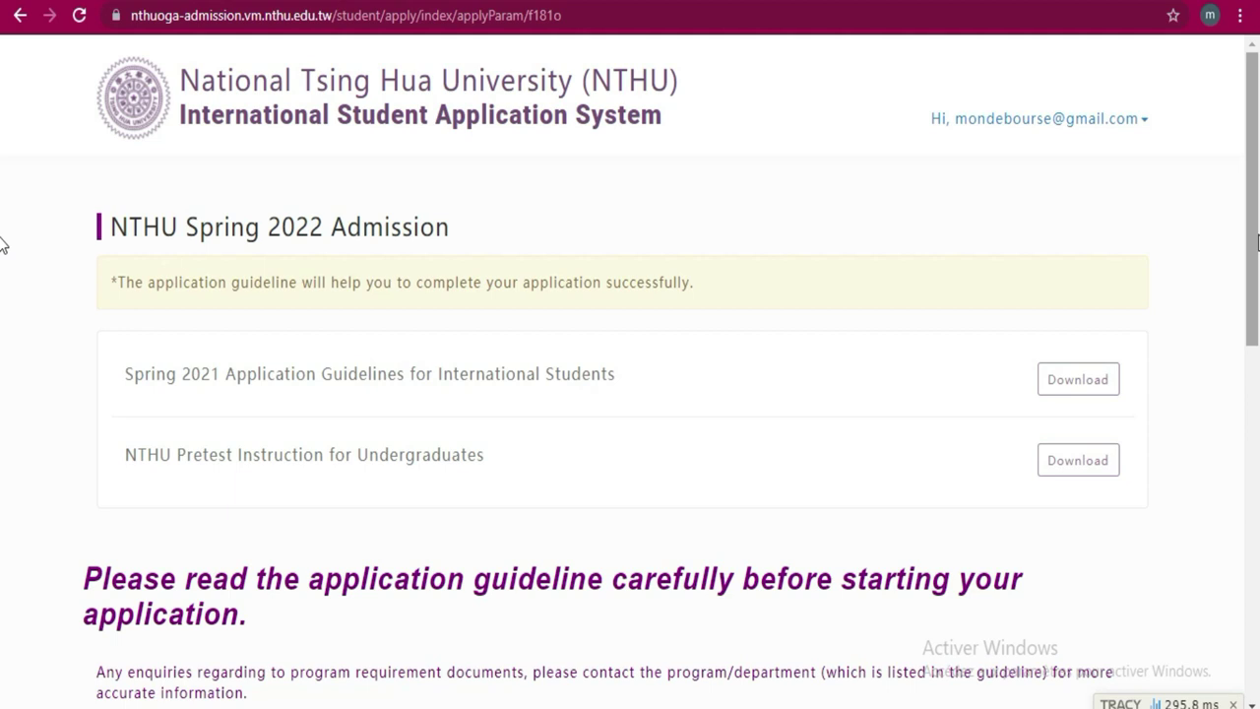
scroll(4, 413, "down", 4)
scroll(3, 444, "up", 5)
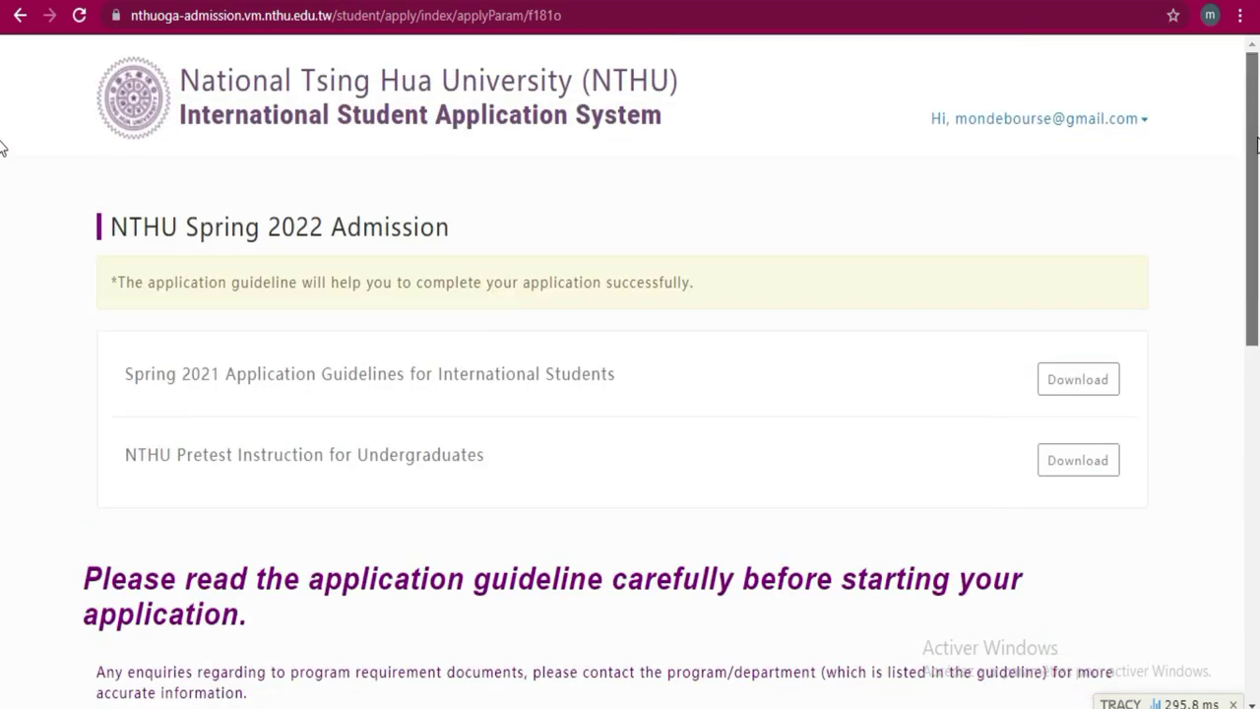
scroll(3, 416, "down", 8)
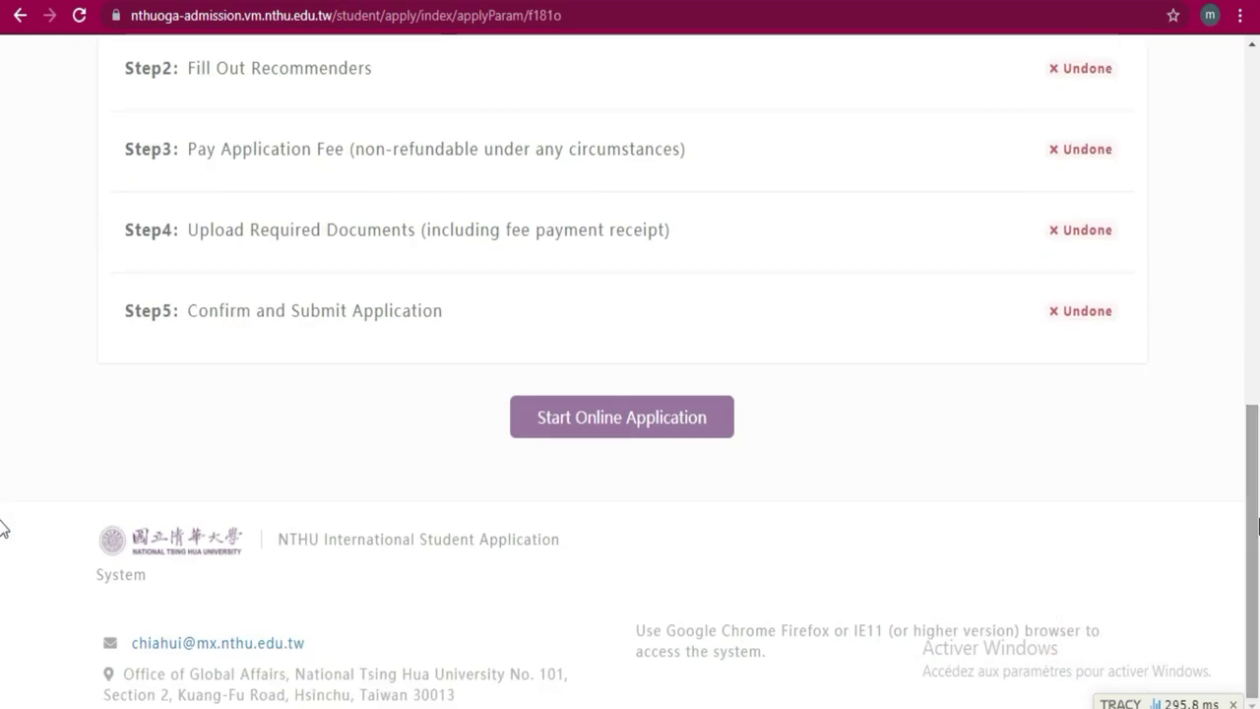
left_click_drag(1256, 526, 1254, 180)
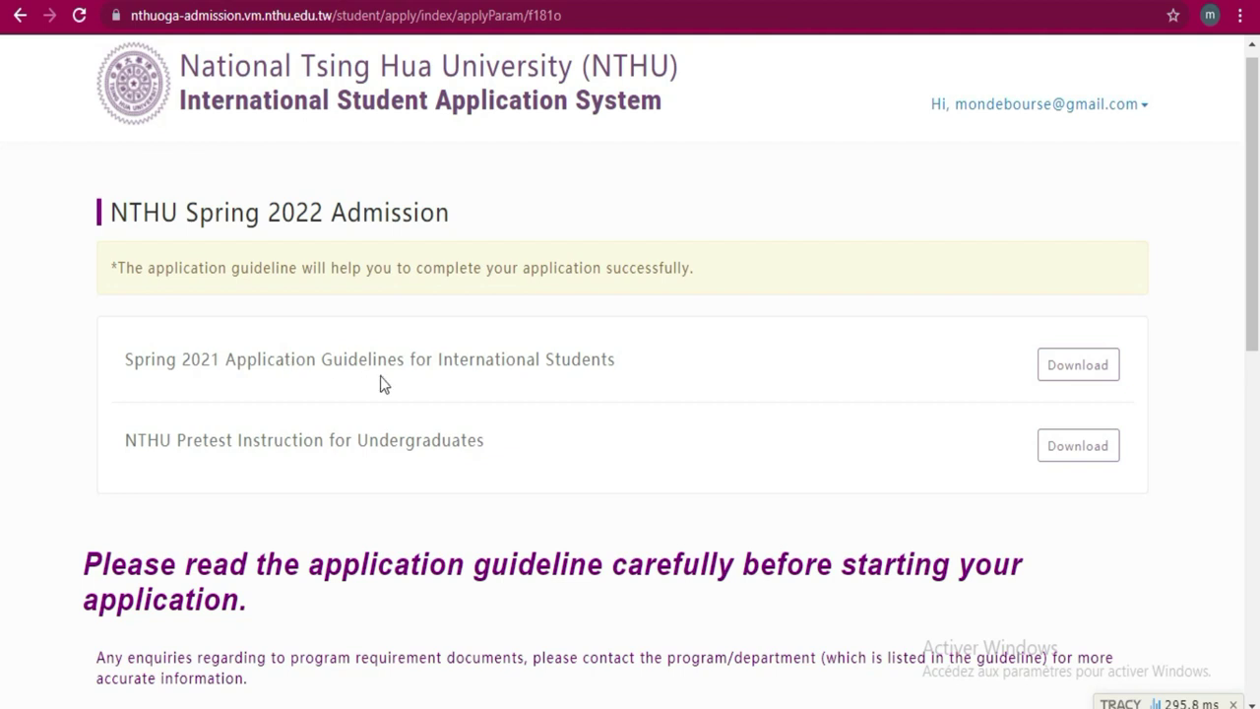
Step: Download the Spring 2021 Application Guidelines for International Students PDF, then review the page
left_click(1080, 376)
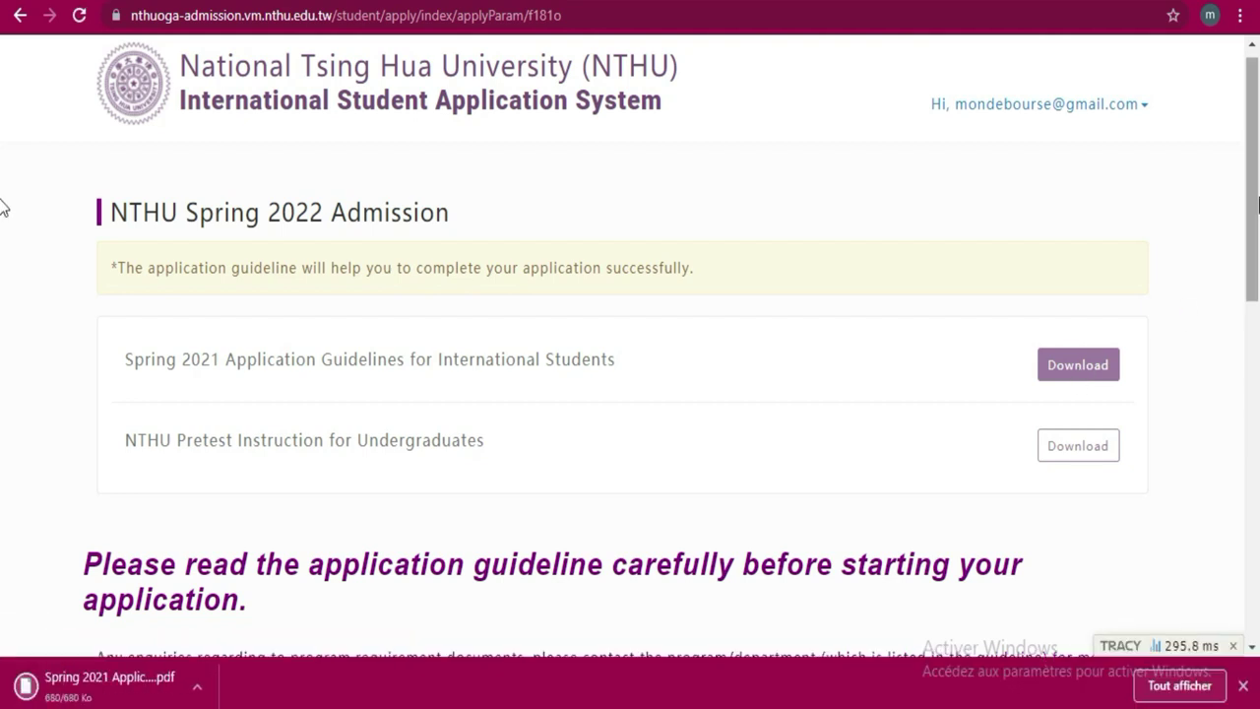
scroll(3, 206, "down", 4)
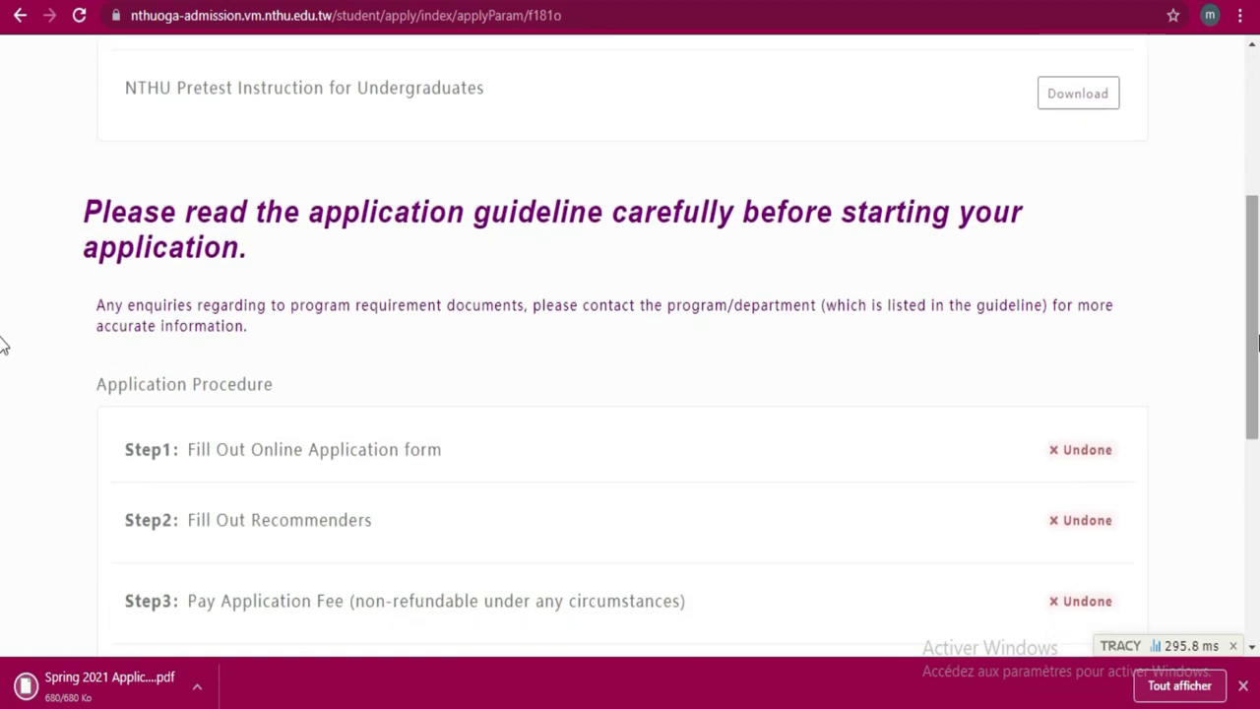
scroll(3, 345, "down", 1)
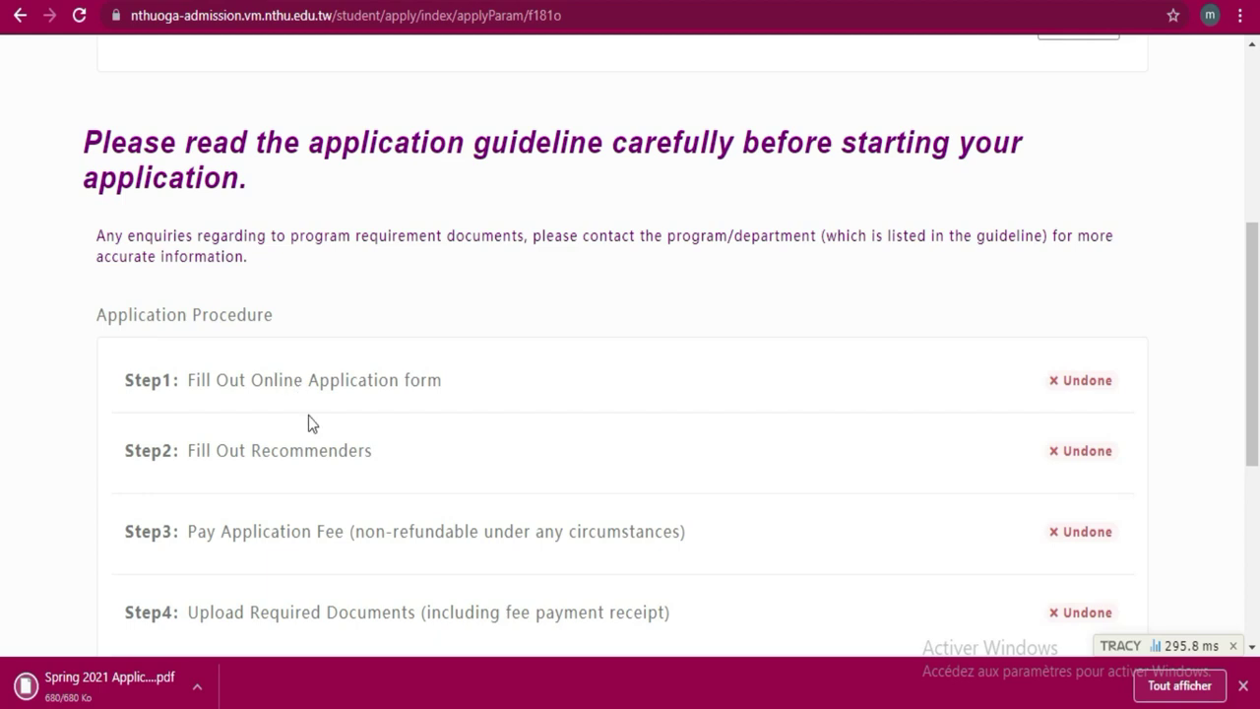
left_click_drag(1252, 284, 1253, 345)
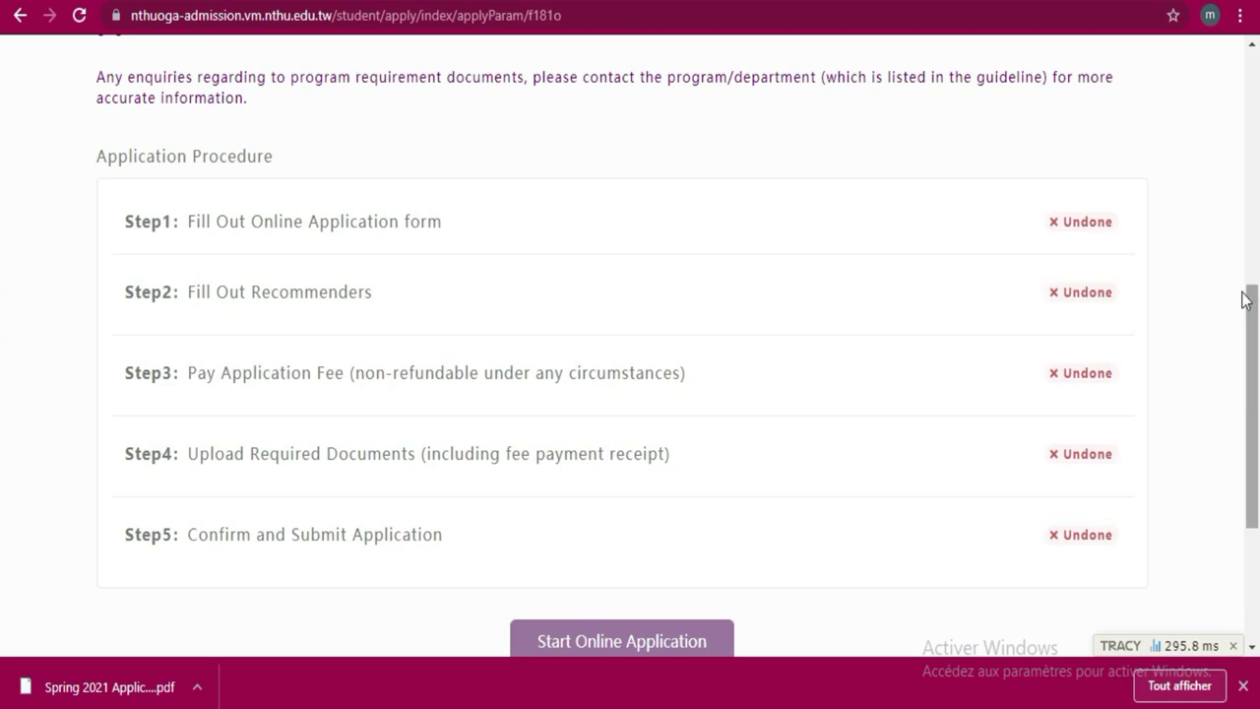
scroll(1245, 301, "up", 2)
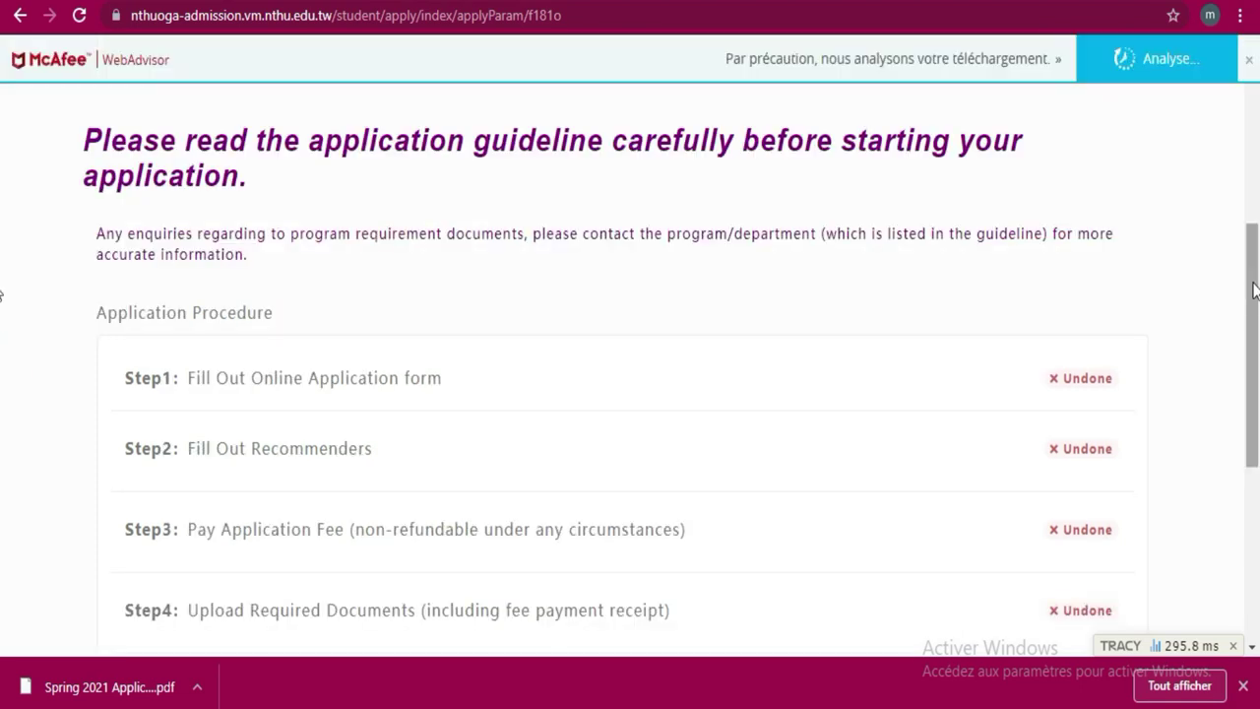
scroll(1253, 290, "down", 2)
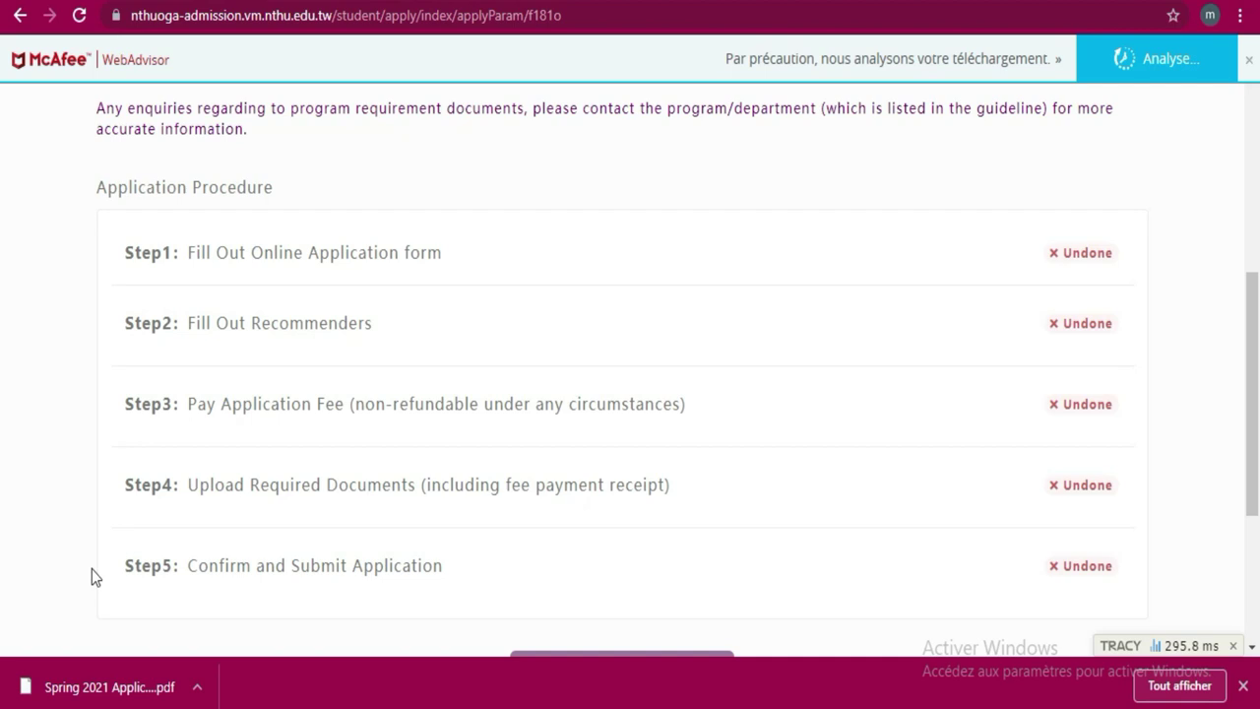
Step: Open the downloaded guidelines PDF from the download bar in Chrome's viewer
left_click(109, 687)
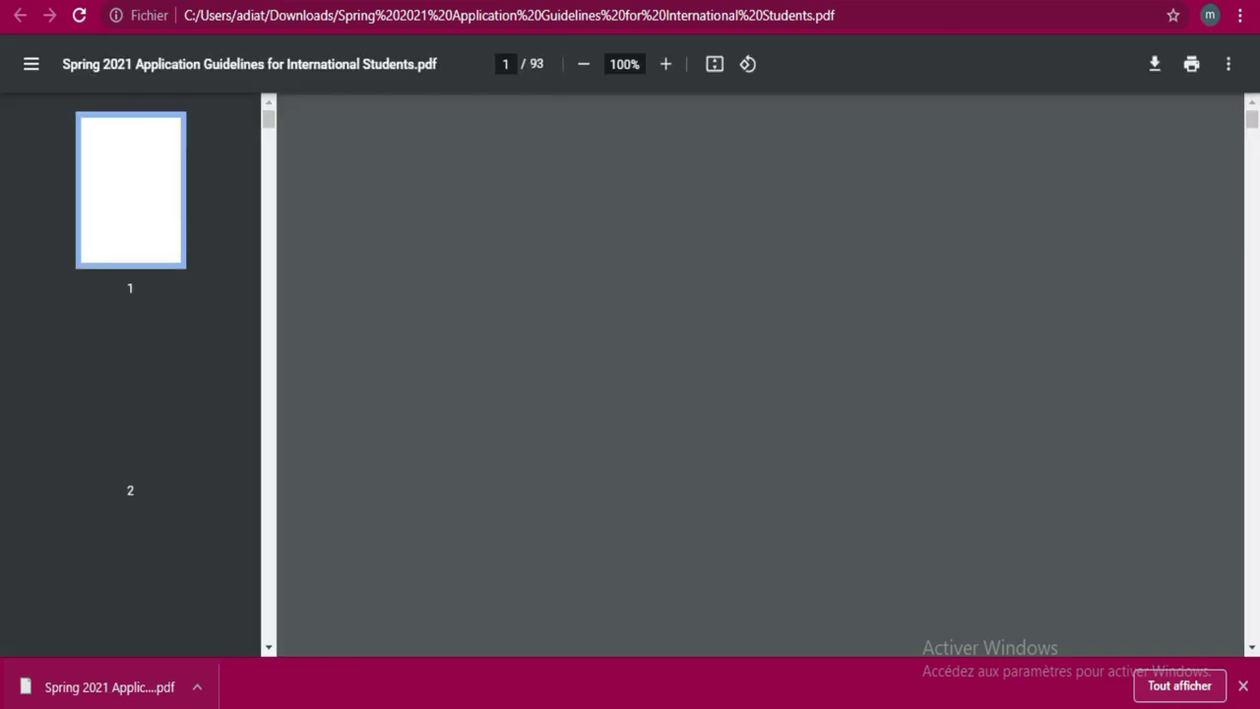
left_click(729, 365)
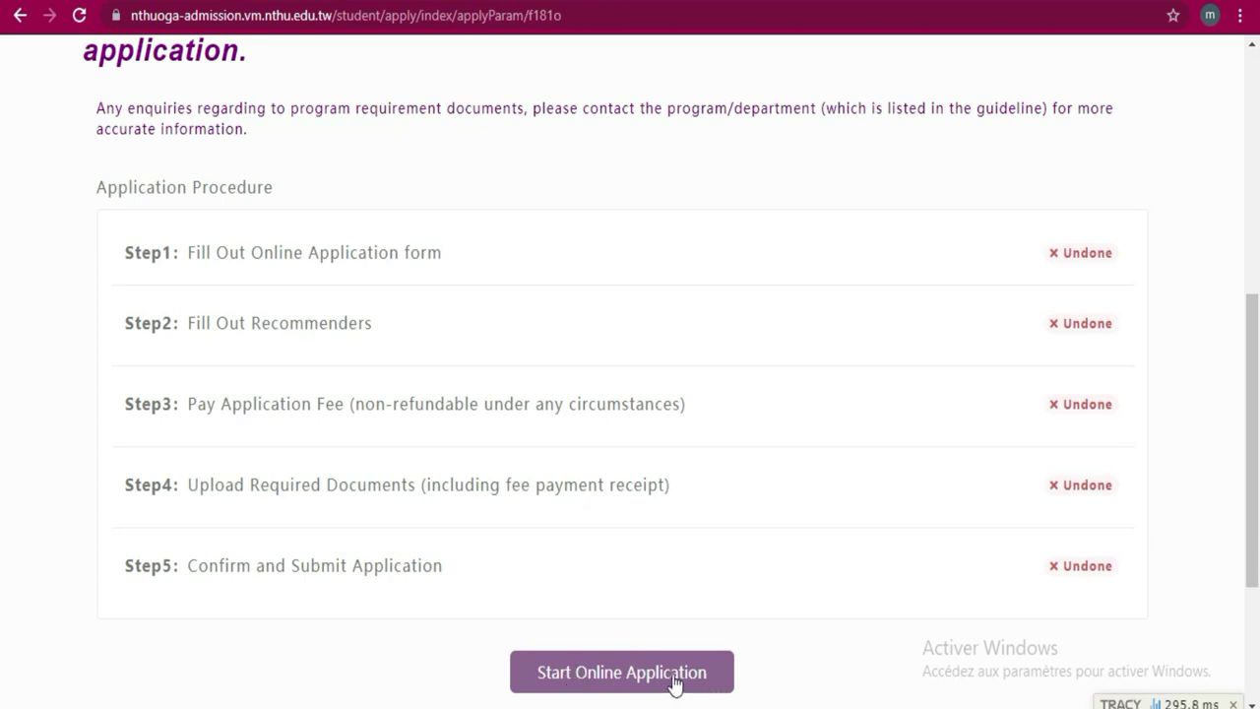
key("ctrl+Tab")
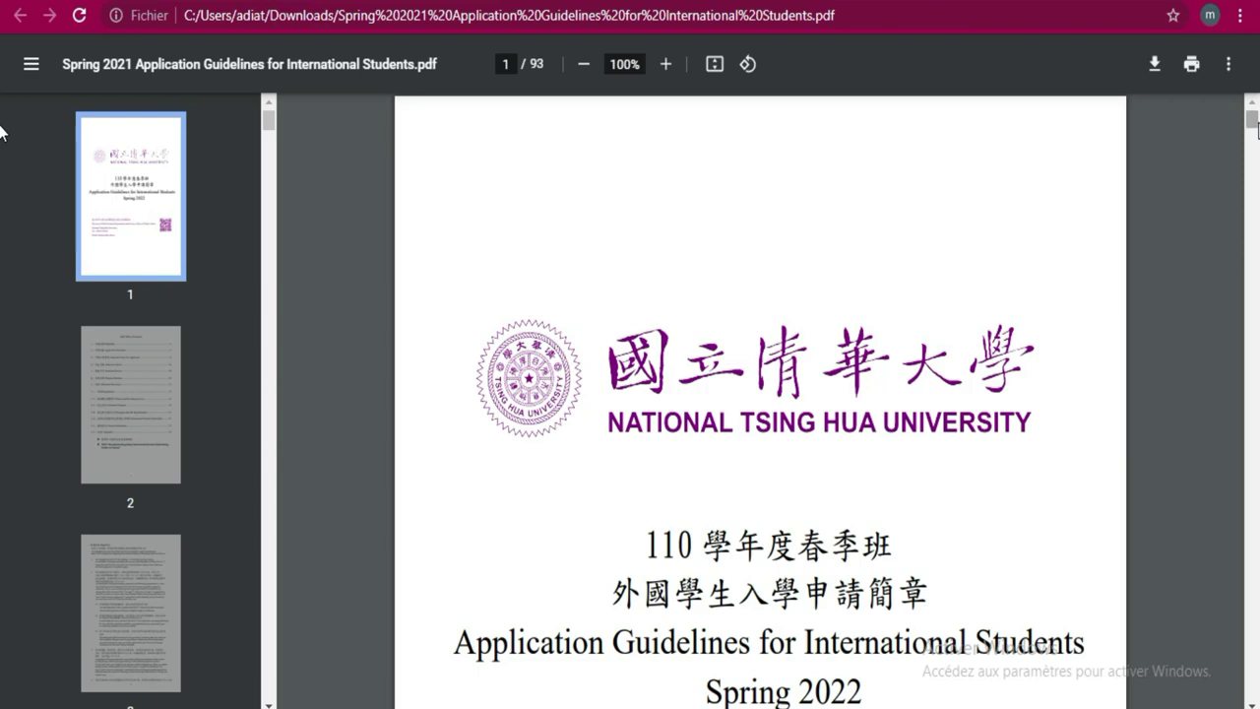
Step: Drag the PDF down from the cover to the Application Procedure on page 6
mouse_move(1255, 123)
left_mouse_down()
mouse_move(1256, 160)
mouse_move(1256, 145)
left_mouse_up()
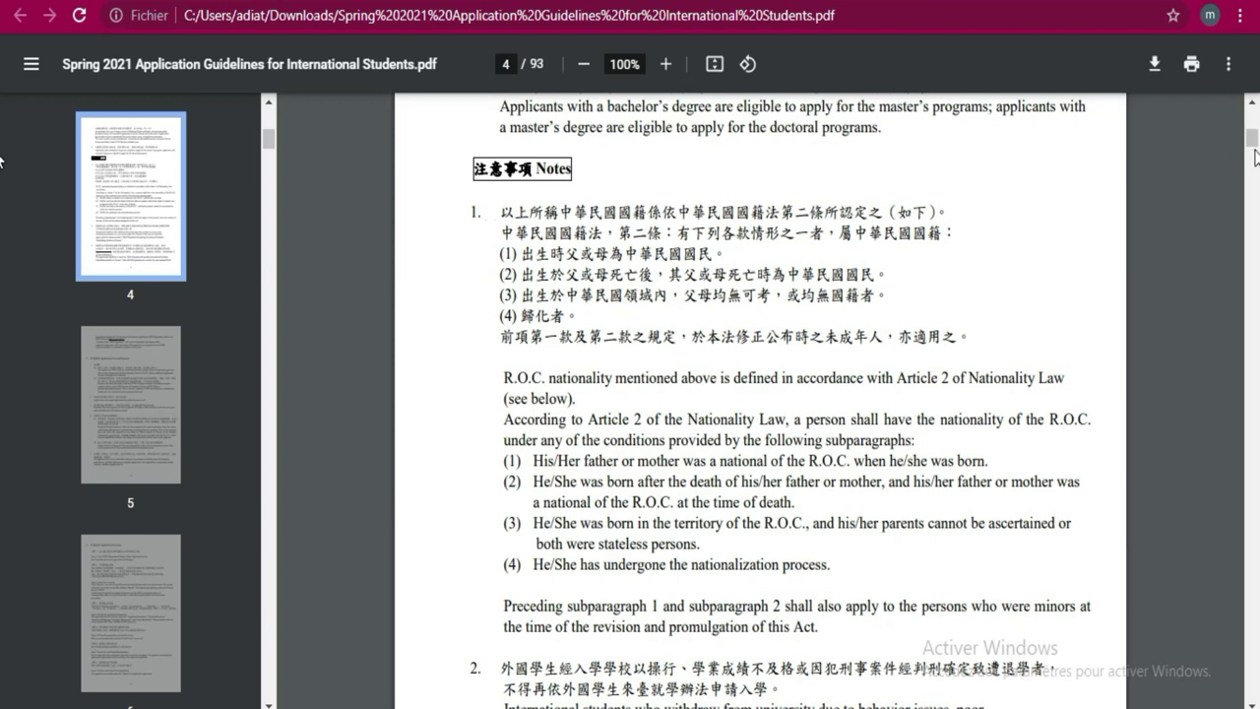
left_click_drag(1256, 140, 1257, 159)
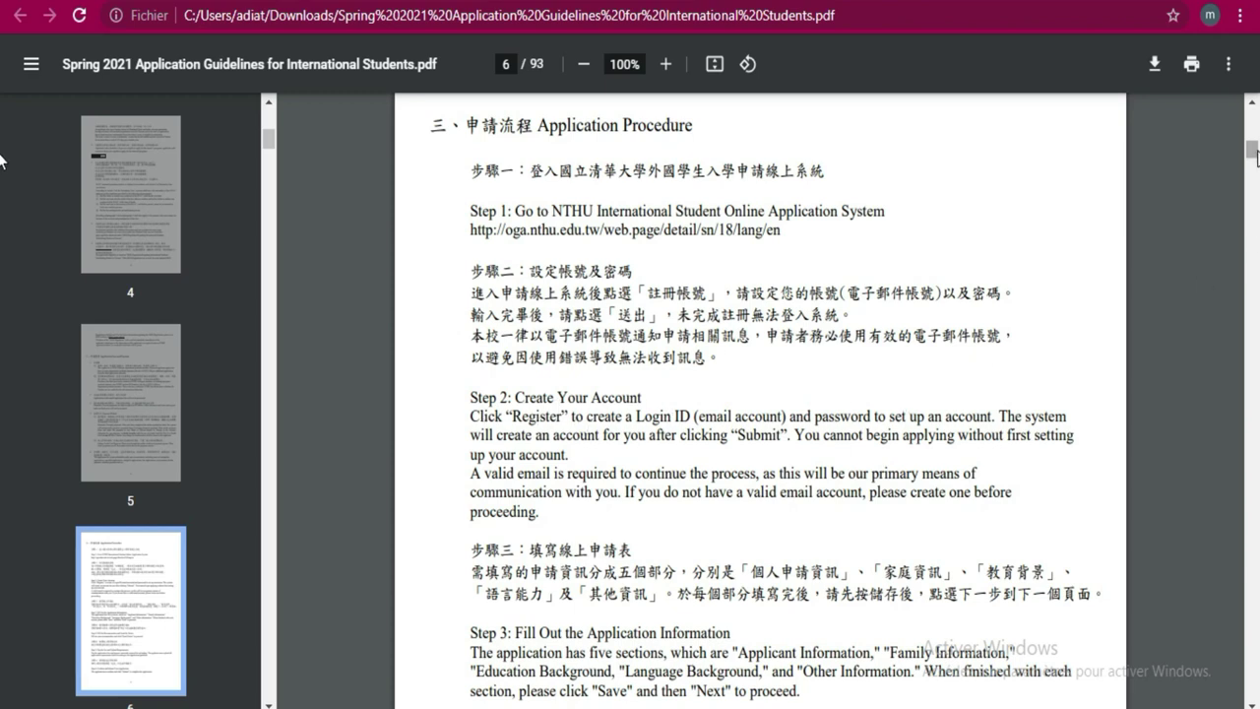
Step: Page down through Steps 4 to 6 of the Application Procedure toward Step 7
key("Page_Down")
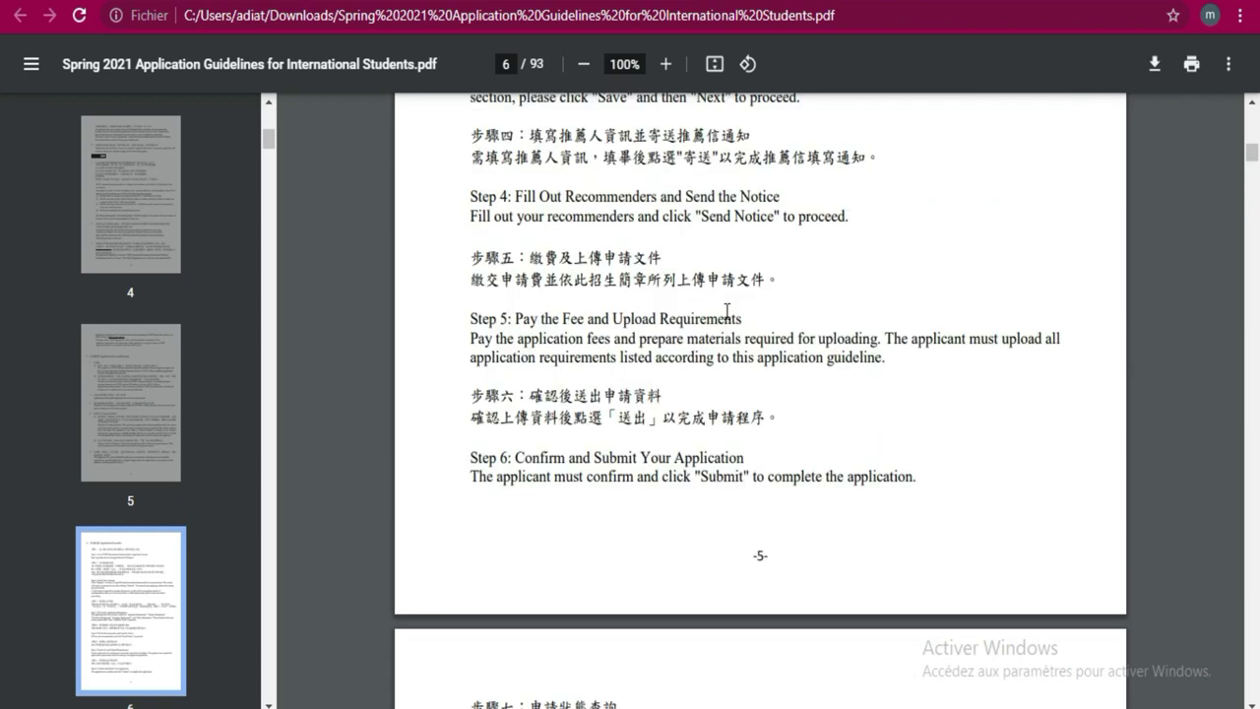
scroll(1255, 108, "up", 1)
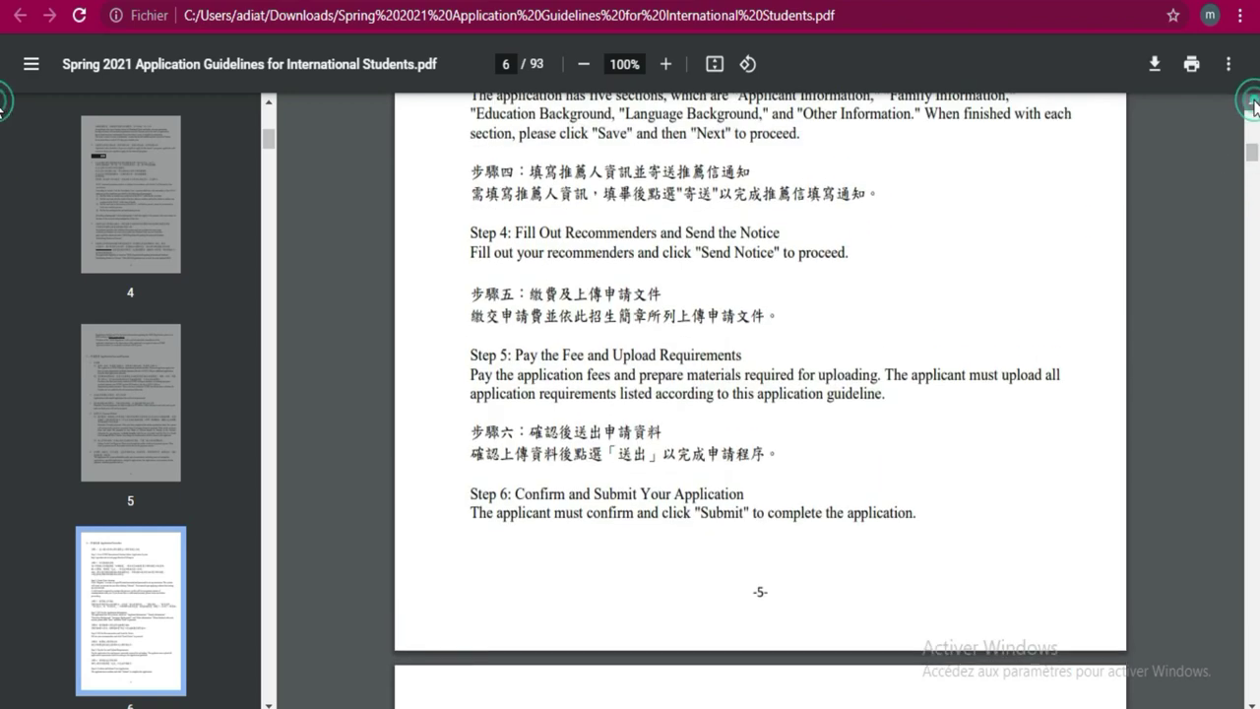
left_click(1254, 102)
left_click(1254, 102)
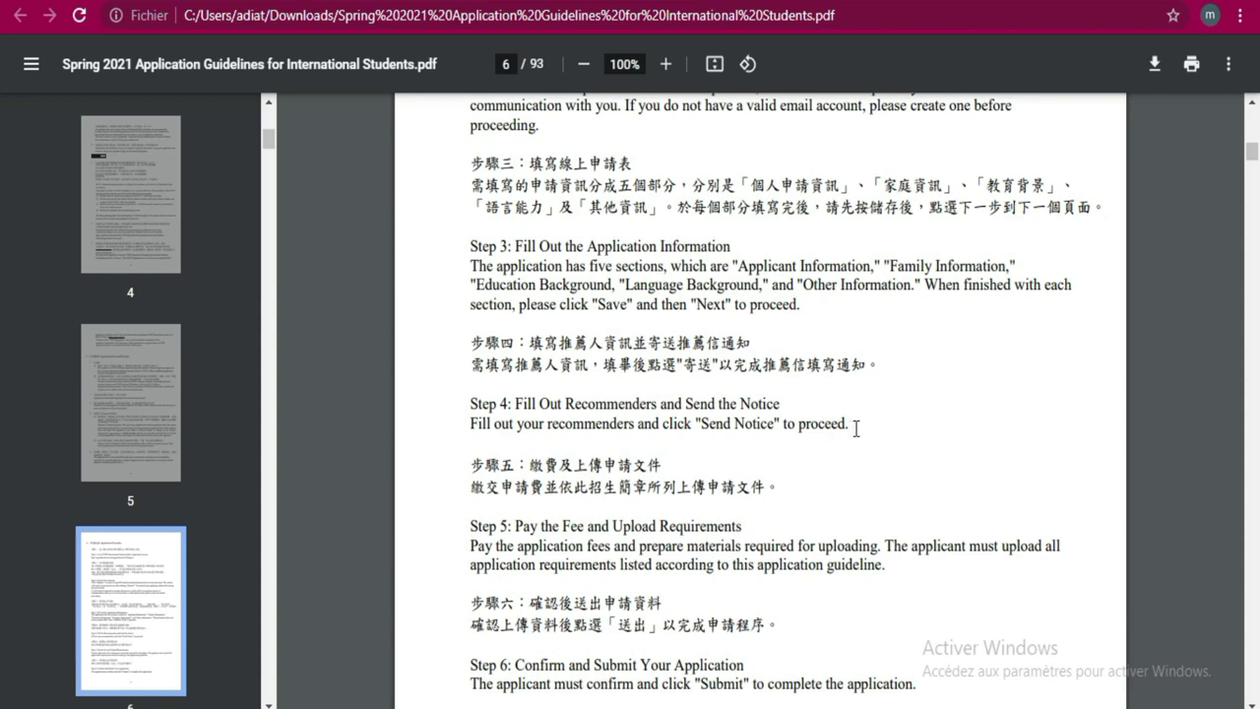
left_click(752, 607)
scroll(928, 413, "down", 3)
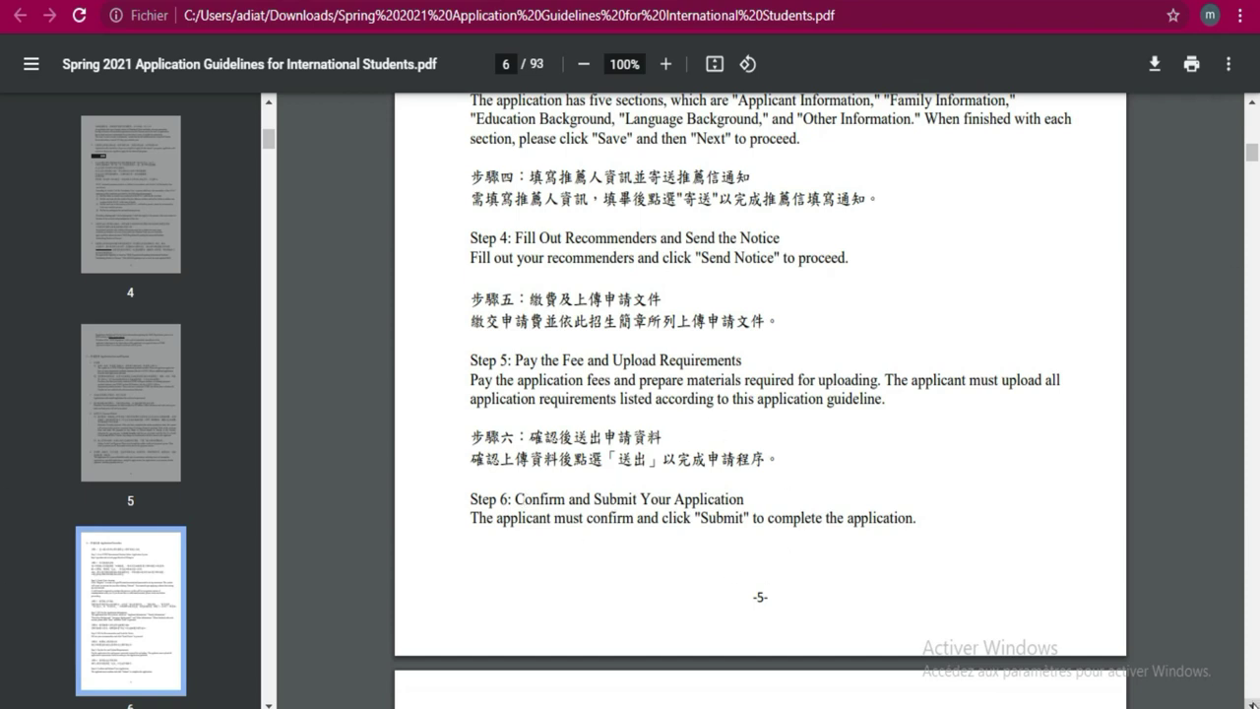
scroll(758, 401, "down", 5)
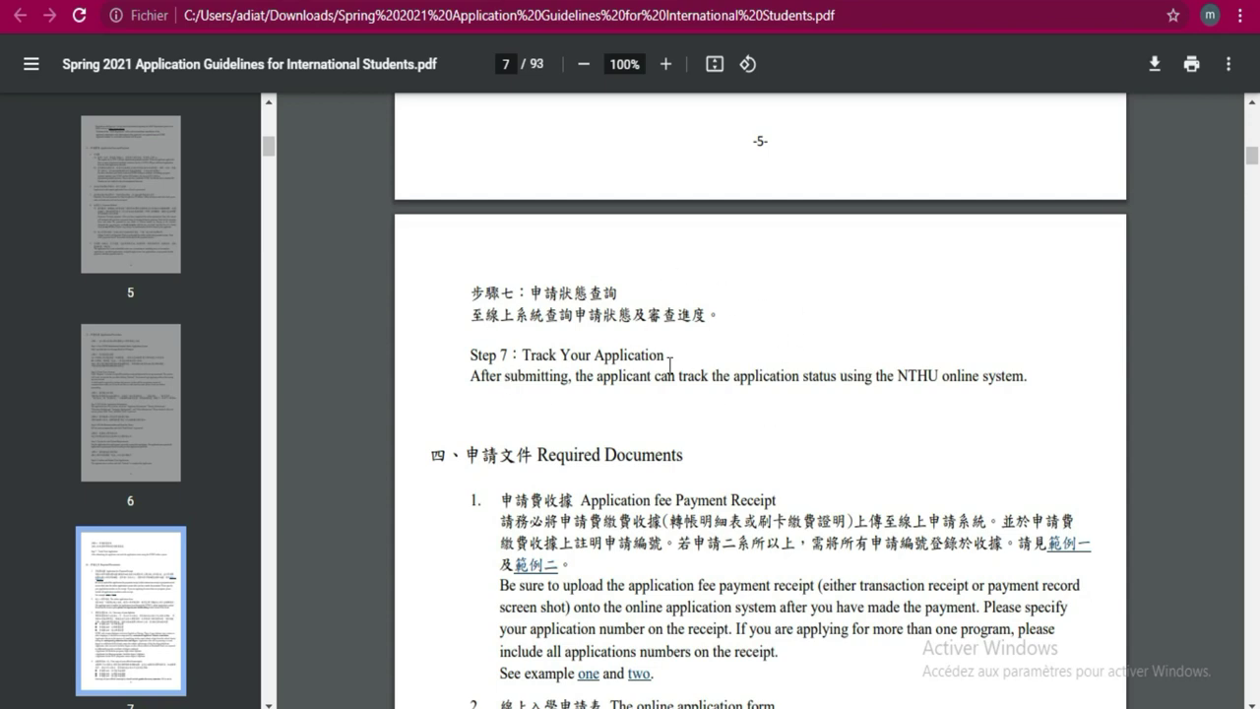
Step: Select the word NTHU in Step 7 and scroll down to Required Documents
left_click_drag(897, 370, 936, 372)
scroll(759, 414, "down", 3)
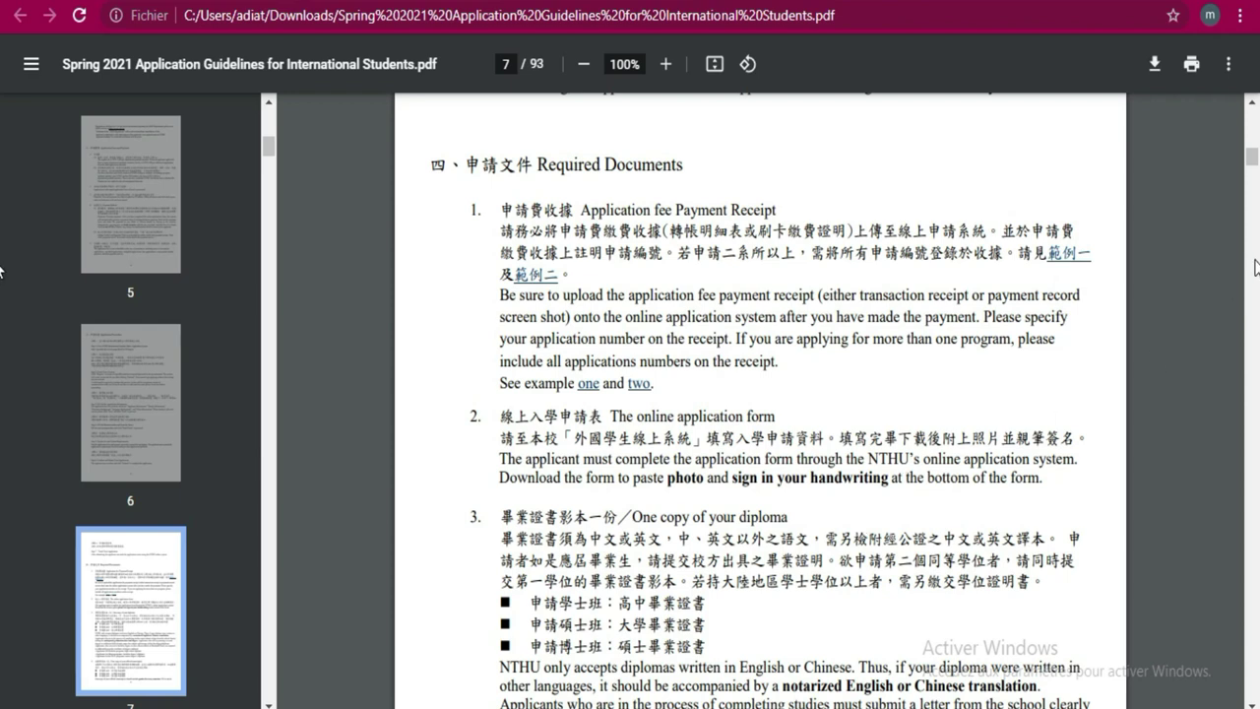
Step: Scroll from page 7's Required Documents to page 9's nationality verification and pretest items
left_click(1251, 702)
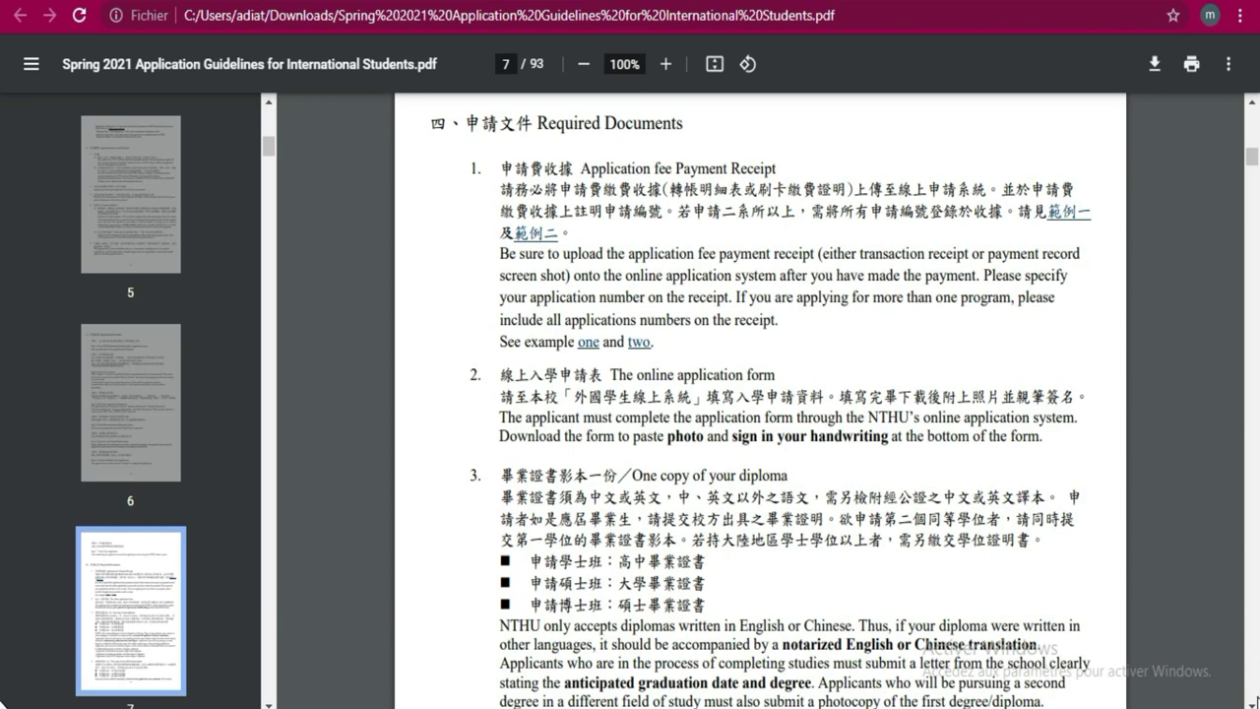
scroll(760, 403, "down", 3)
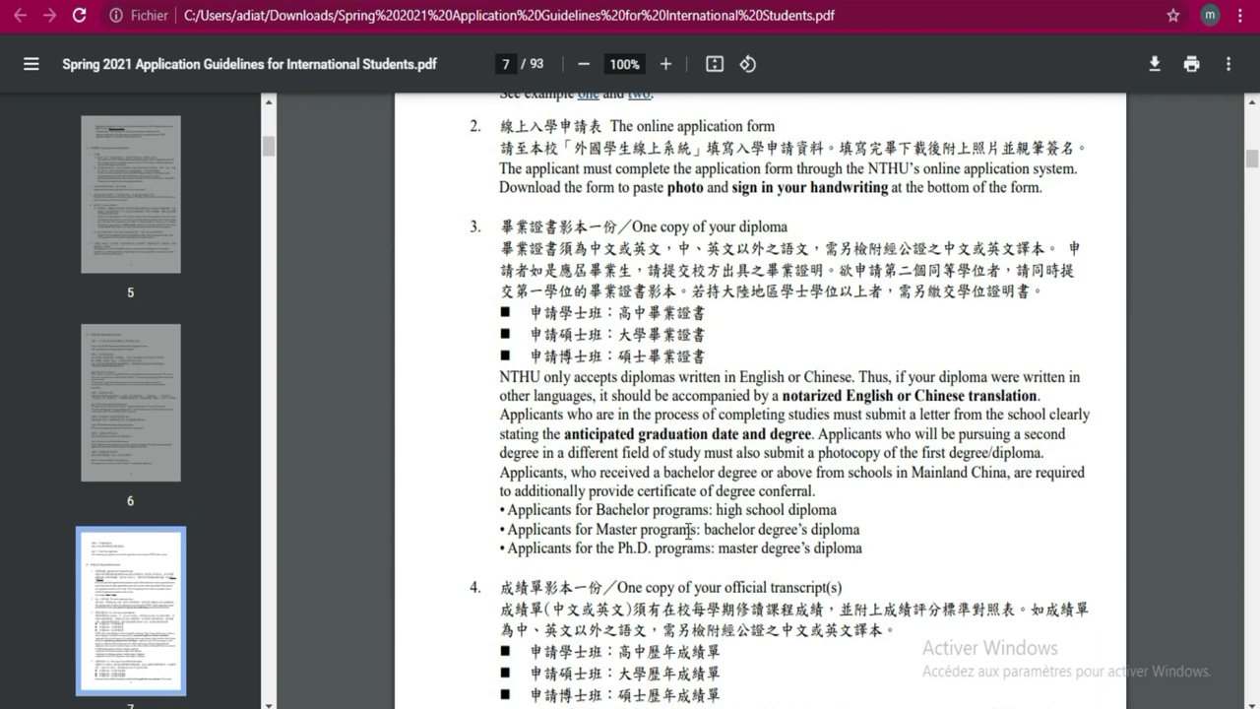
left_click(721, 400)
scroll(987, 517, "down", 4)
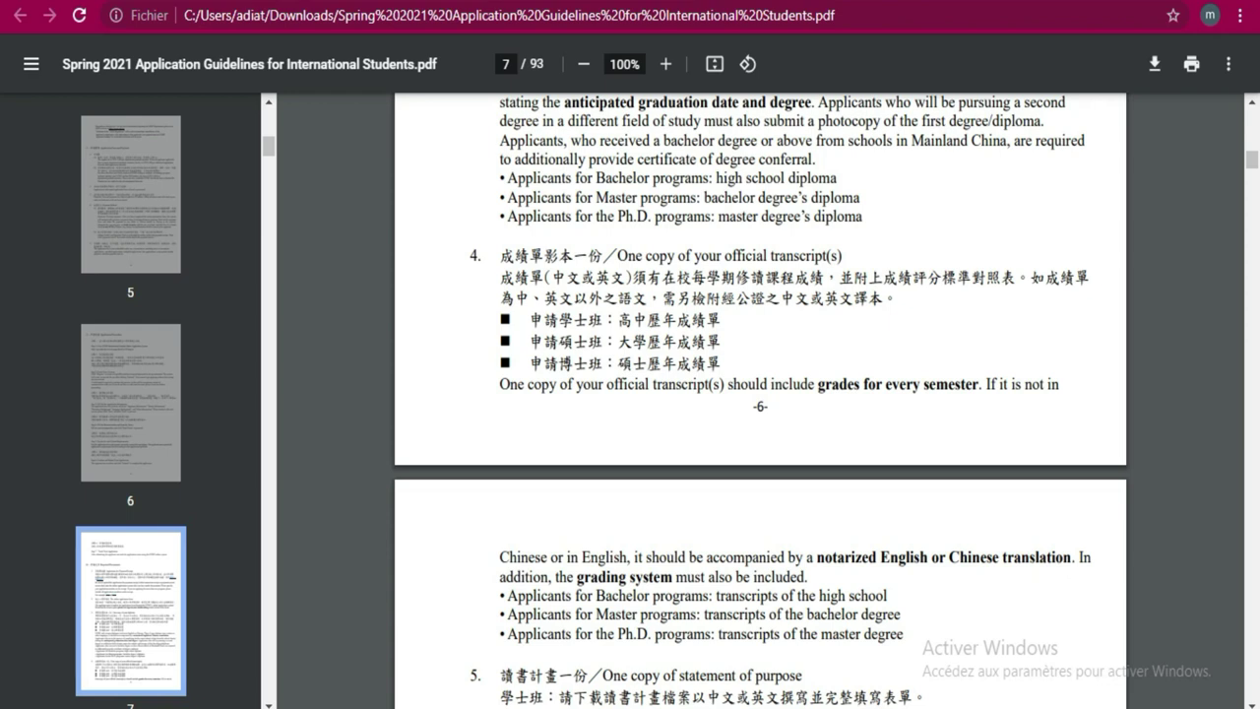
scroll(1099, 612, "down", 5)
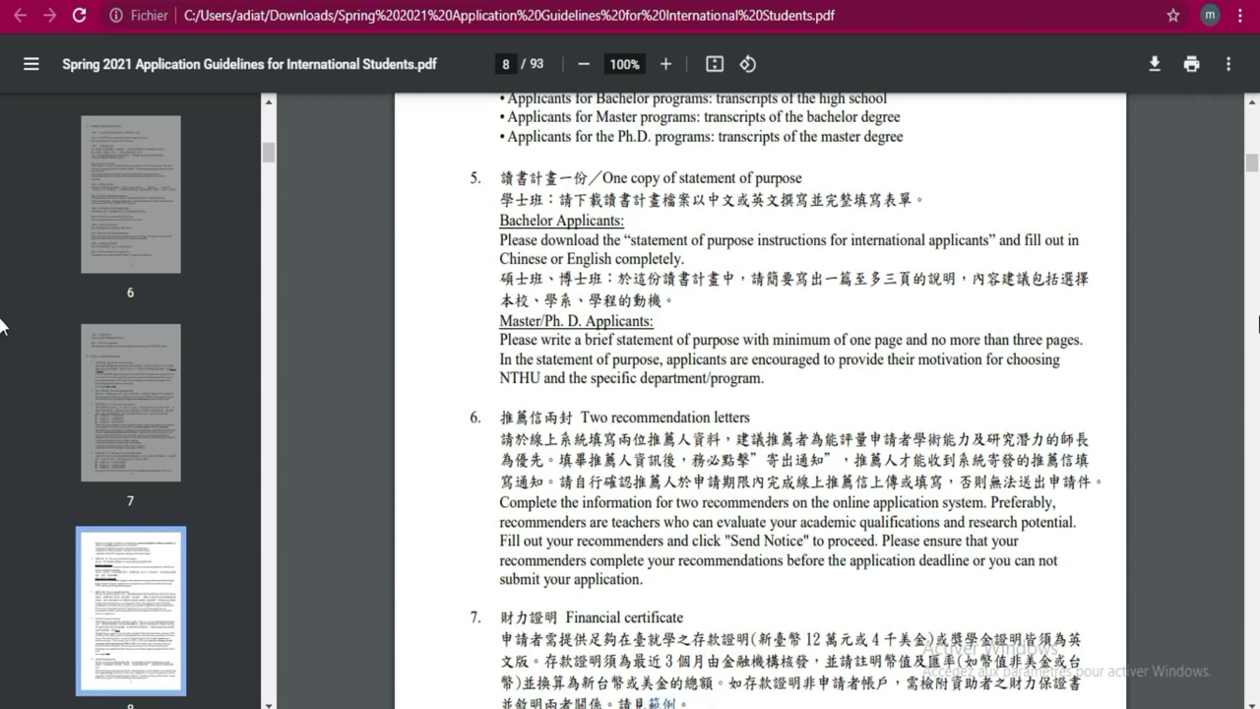
scroll(1256, 177, "down", 10)
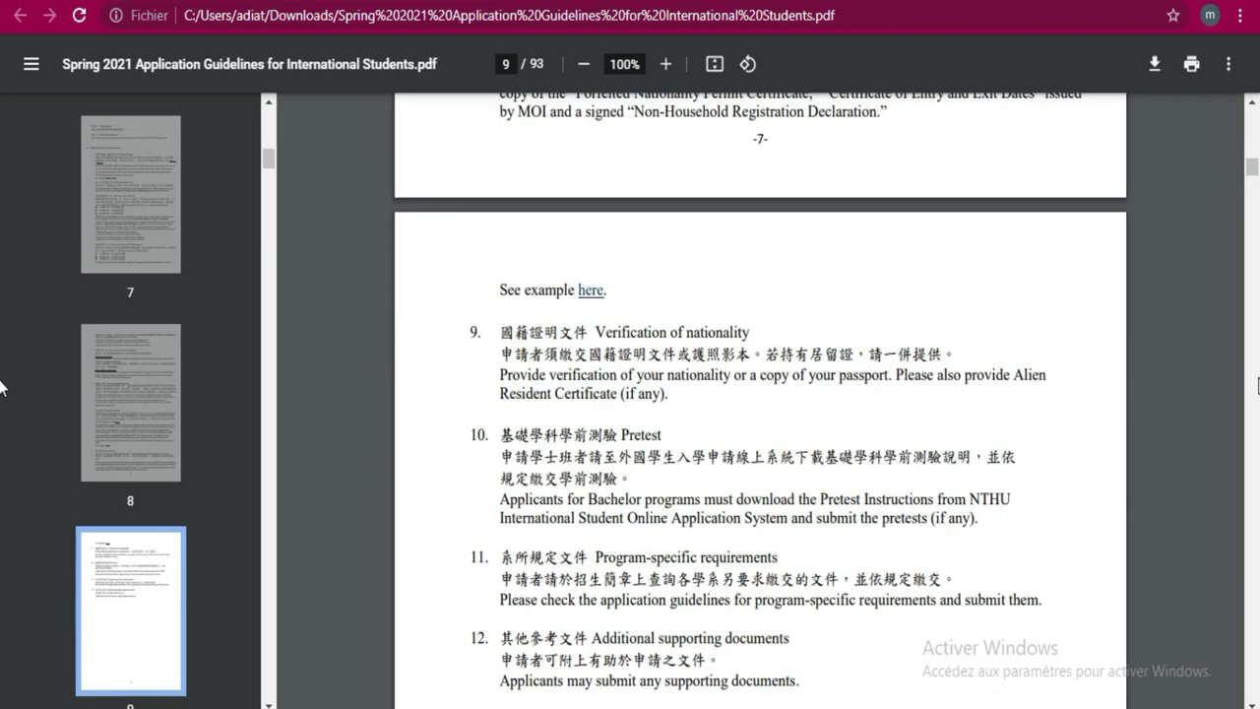
scroll(1255, 551, "down", 10)
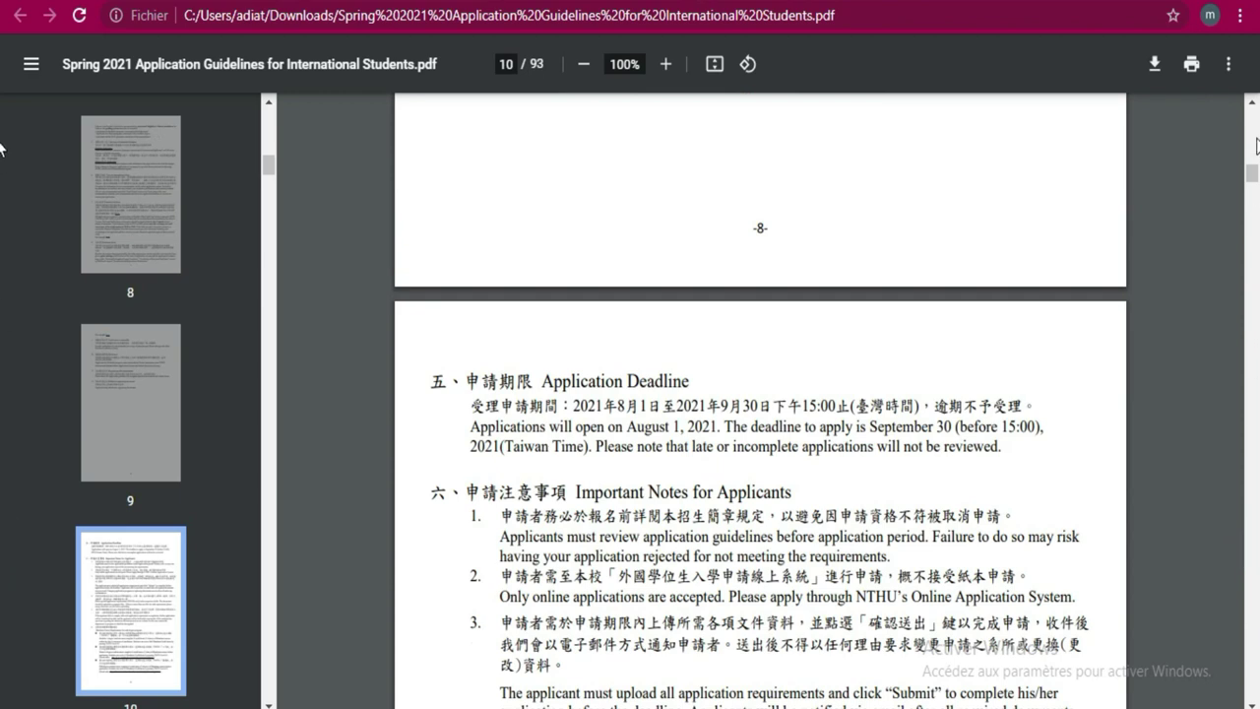
scroll(1255, 145, "up", 5)
scroll(1257, 197, "down", 5)
scroll(1256, 153, "up", 10)
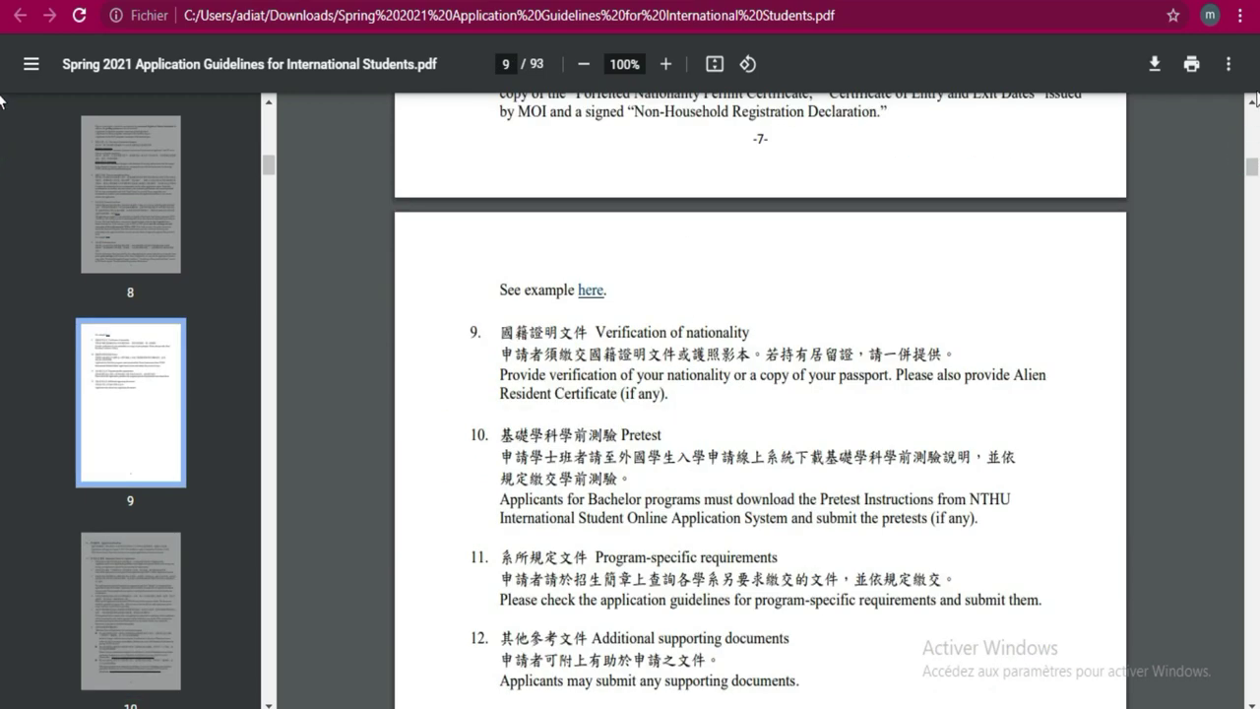
Step: Scroll back up to page 8's recommendation letters and Financial certificate section
left_click(1253, 101)
scroll(1253, 101, "up", 3)
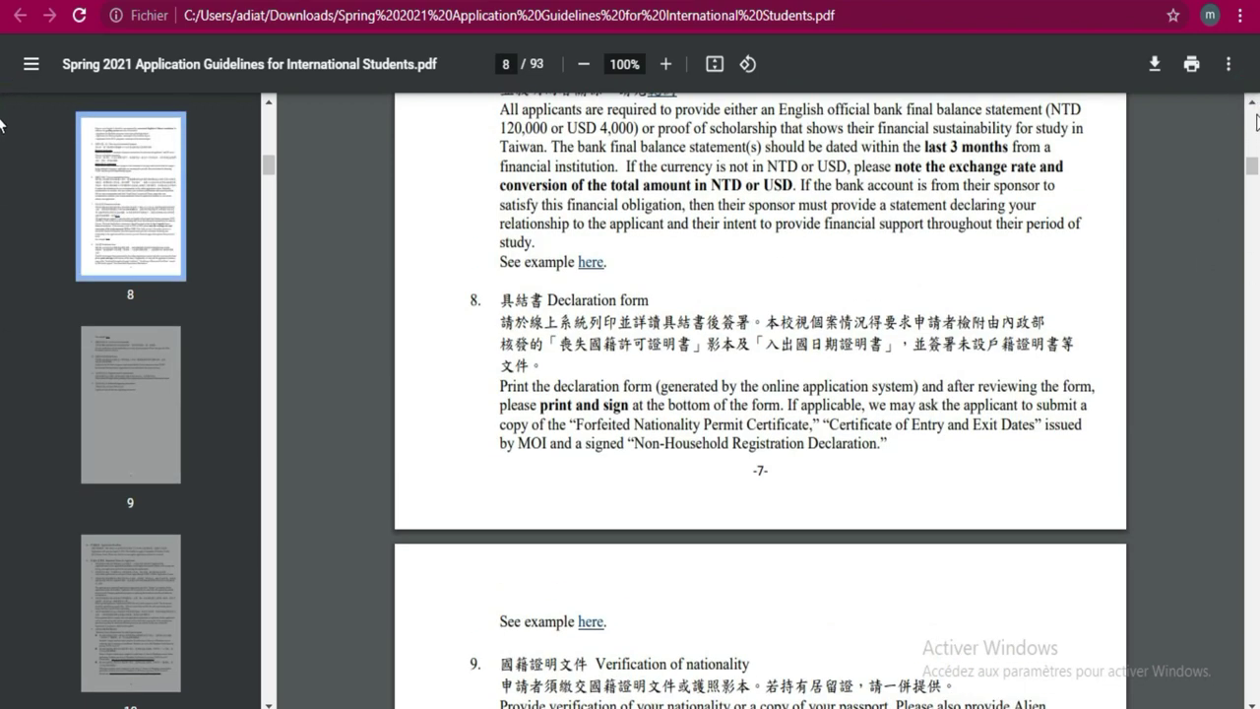
scroll(1256, 116, "up", 4)
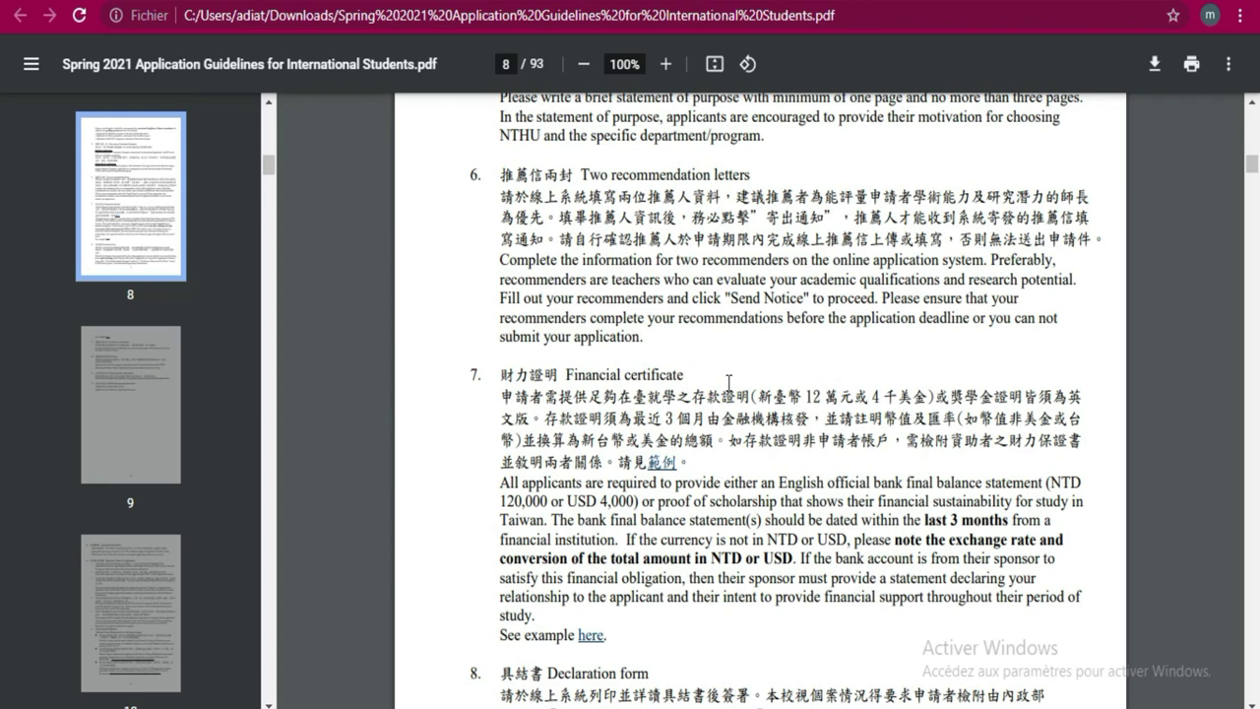
left_click(728, 381)
Step: Highlight 'USD 4,000' in the Financial certificate text and scroll to item 8, the Declaration form
left_click_drag(567, 499, 640, 501)
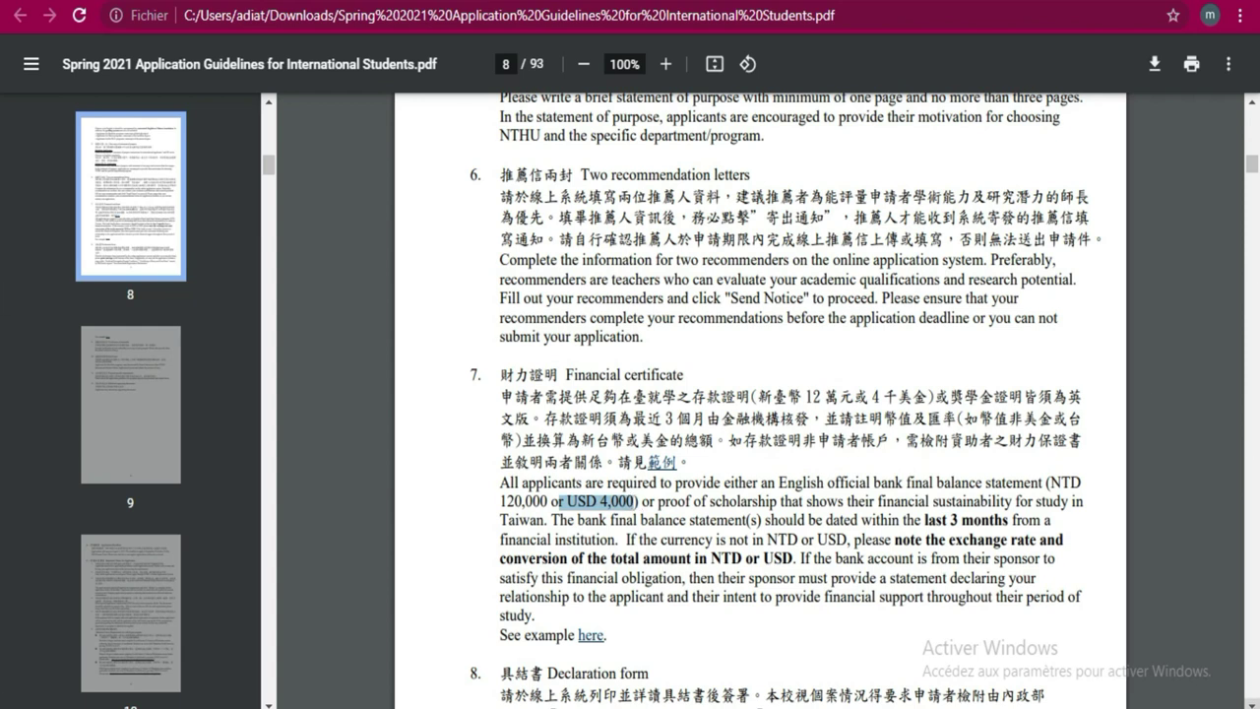
scroll(681, 256, "down", 5)
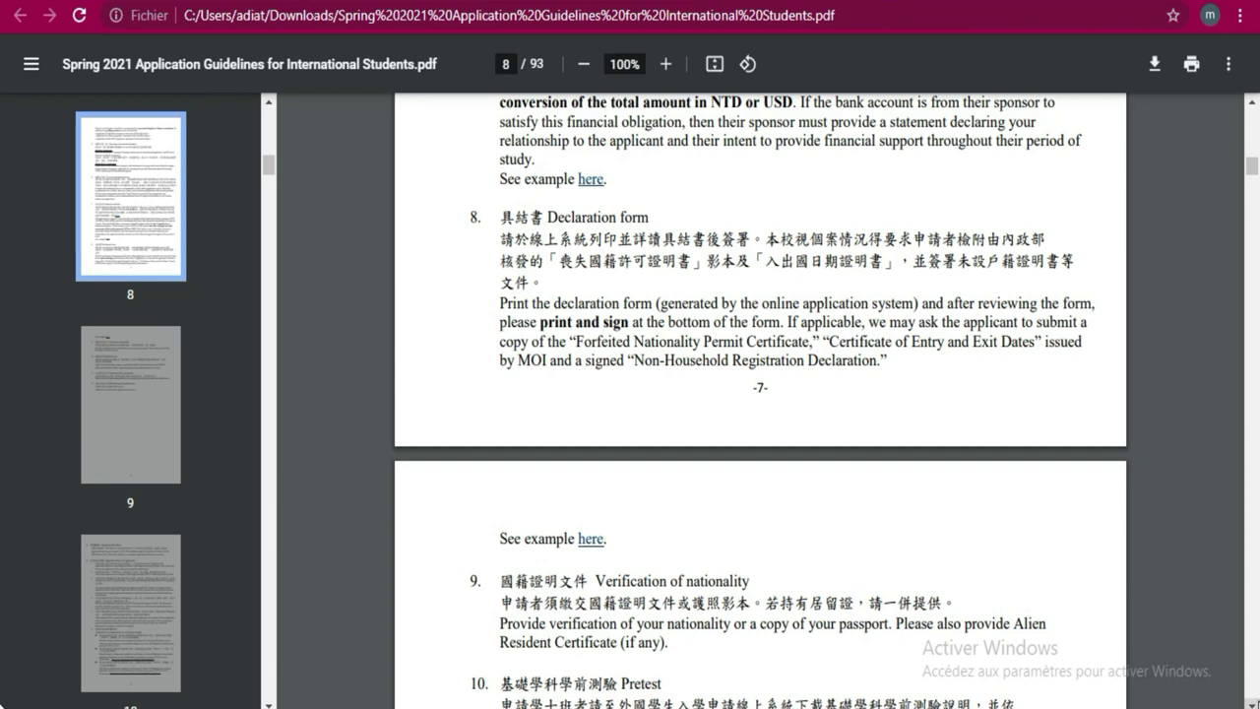
Step: View the Declaration.JPG sample in Google Drive against the NTHU page, then return to the guidelines PDF
left_click(589, 542)
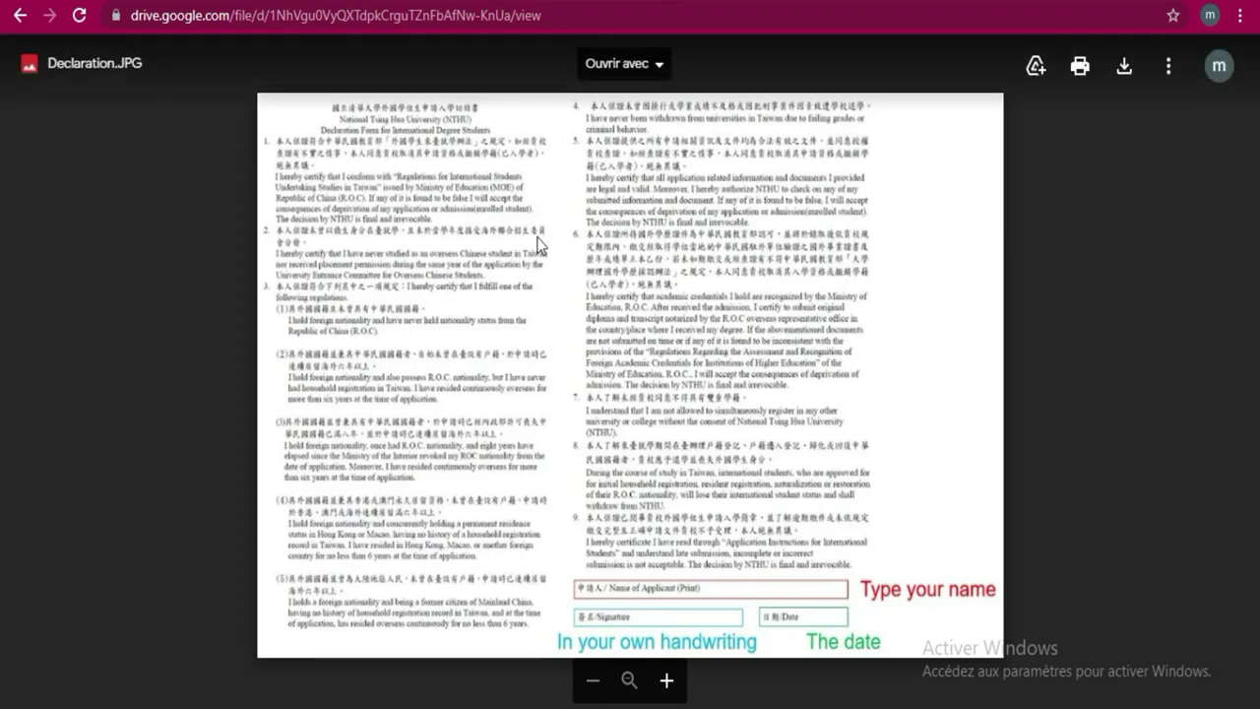
key("ctrl+w")
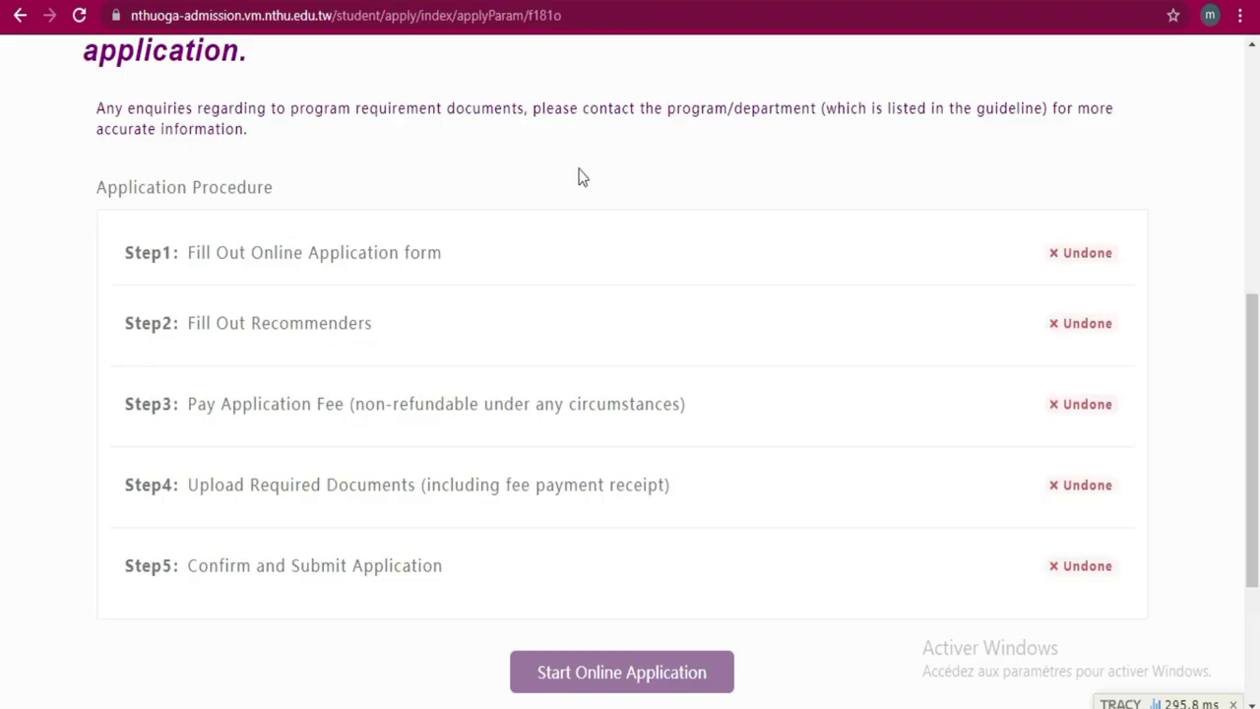
left_click(52, 17)
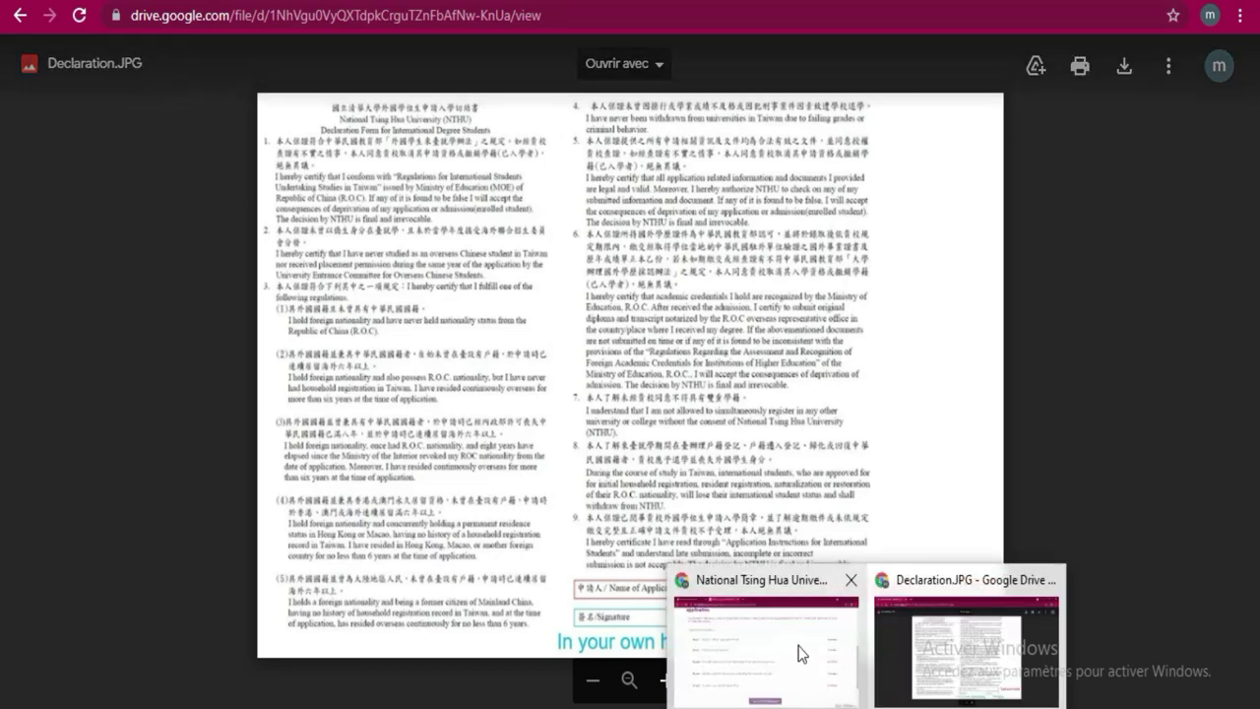
left_click(796, 652)
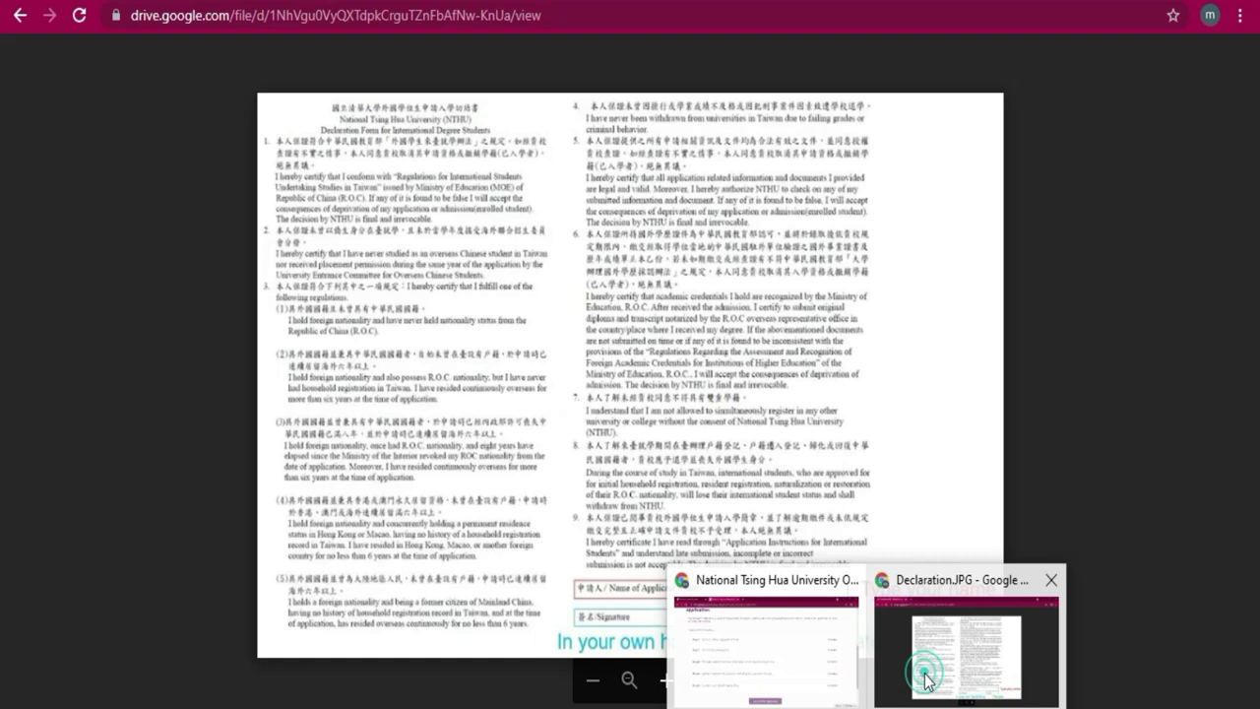
left_click(927, 679)
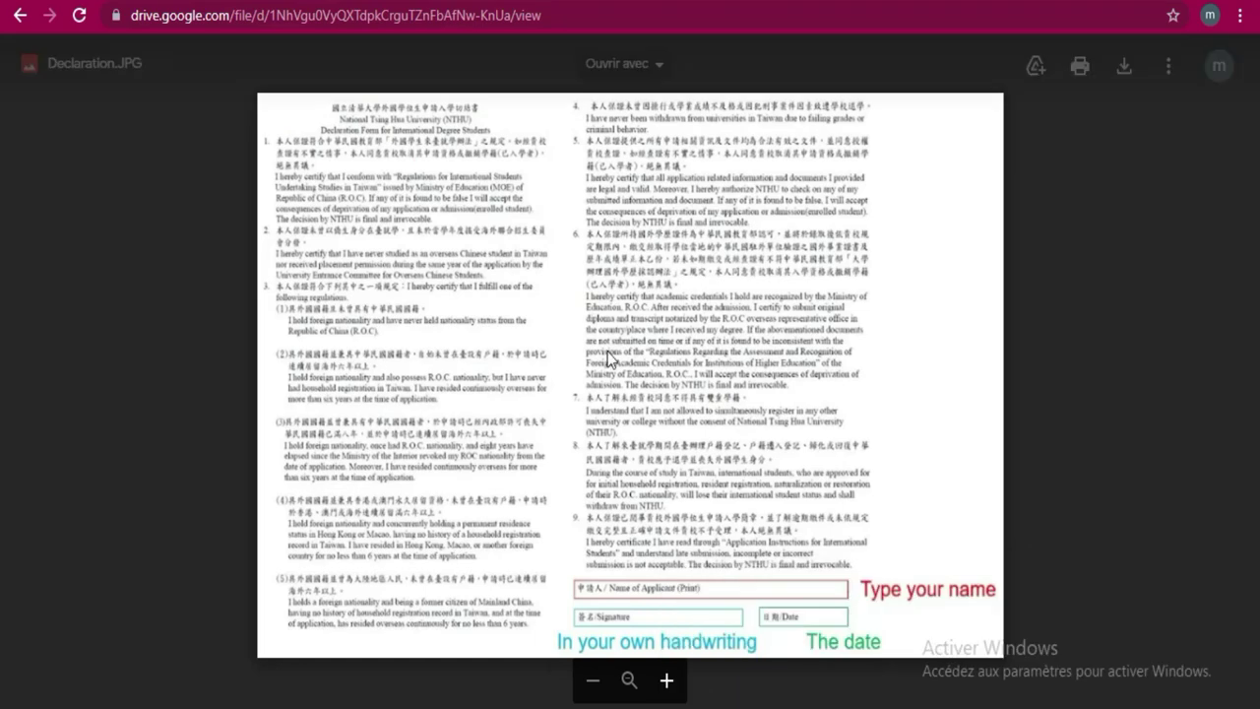
left_click(22, 17)
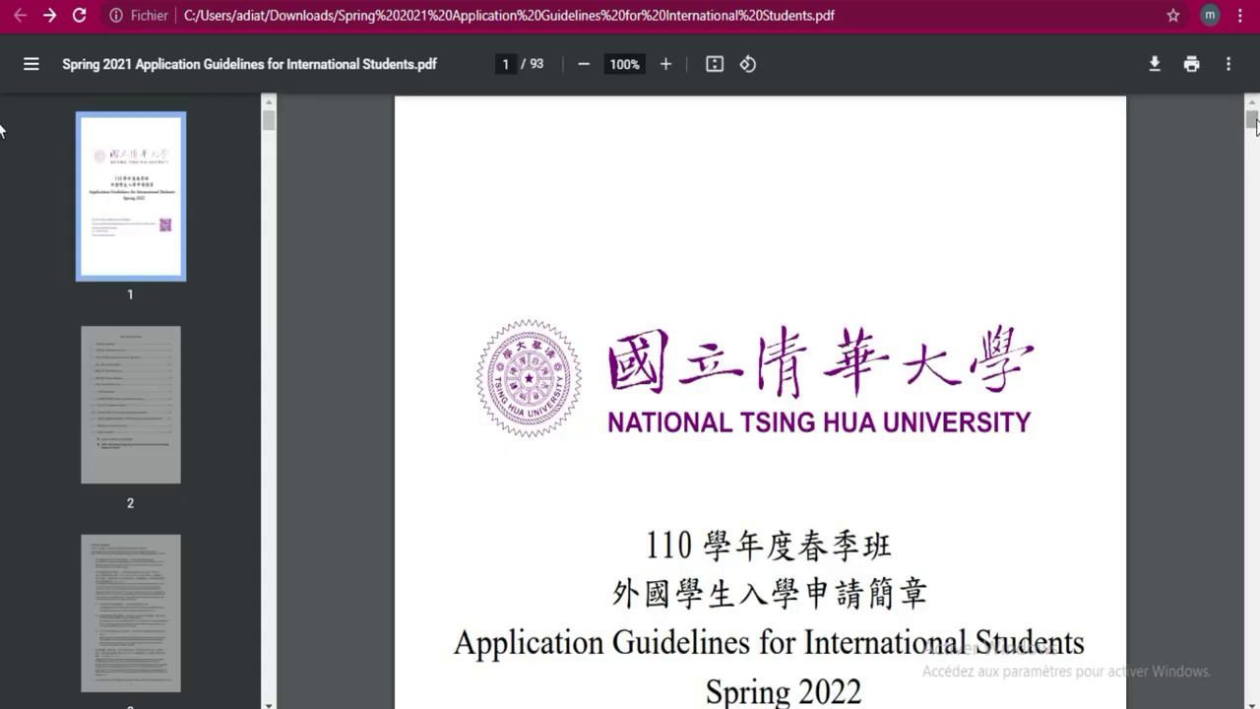
Step: Check page 41's College of Life Science requirement table, then return to the NTHU procedure page
left_click_drag(1253, 113, 1255, 364)
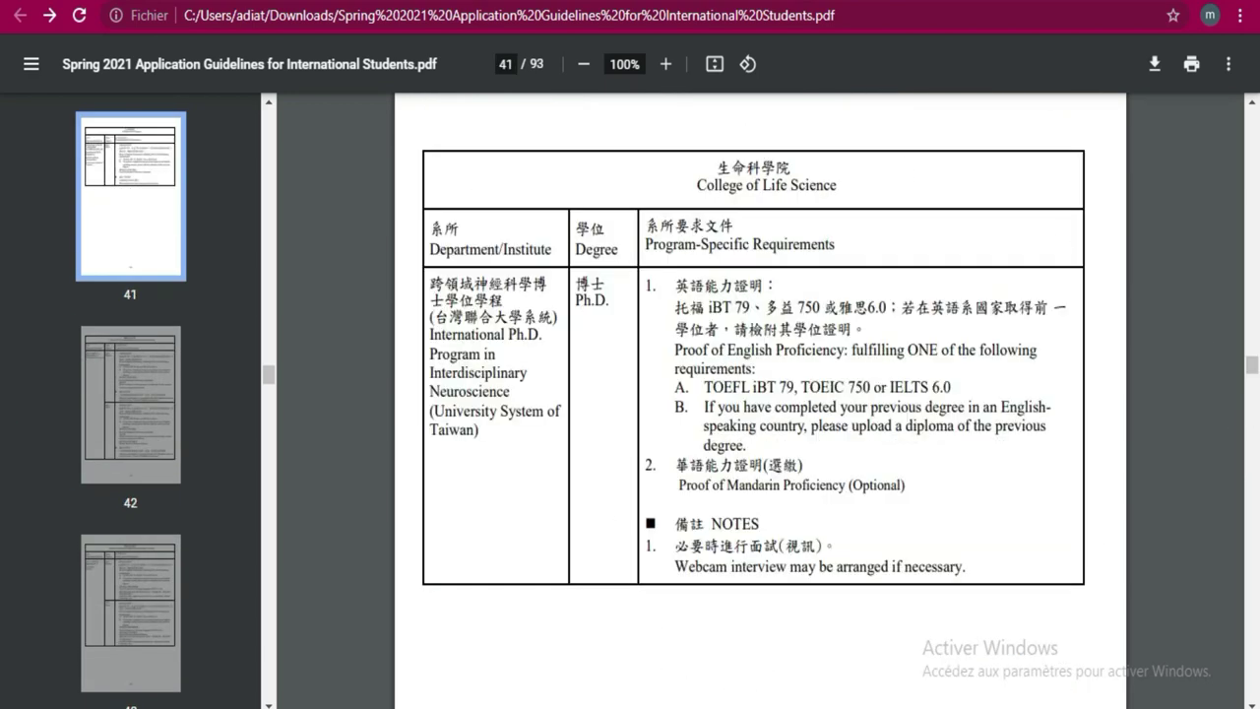
mouse_move(866, 704)
left_click(782, 677)
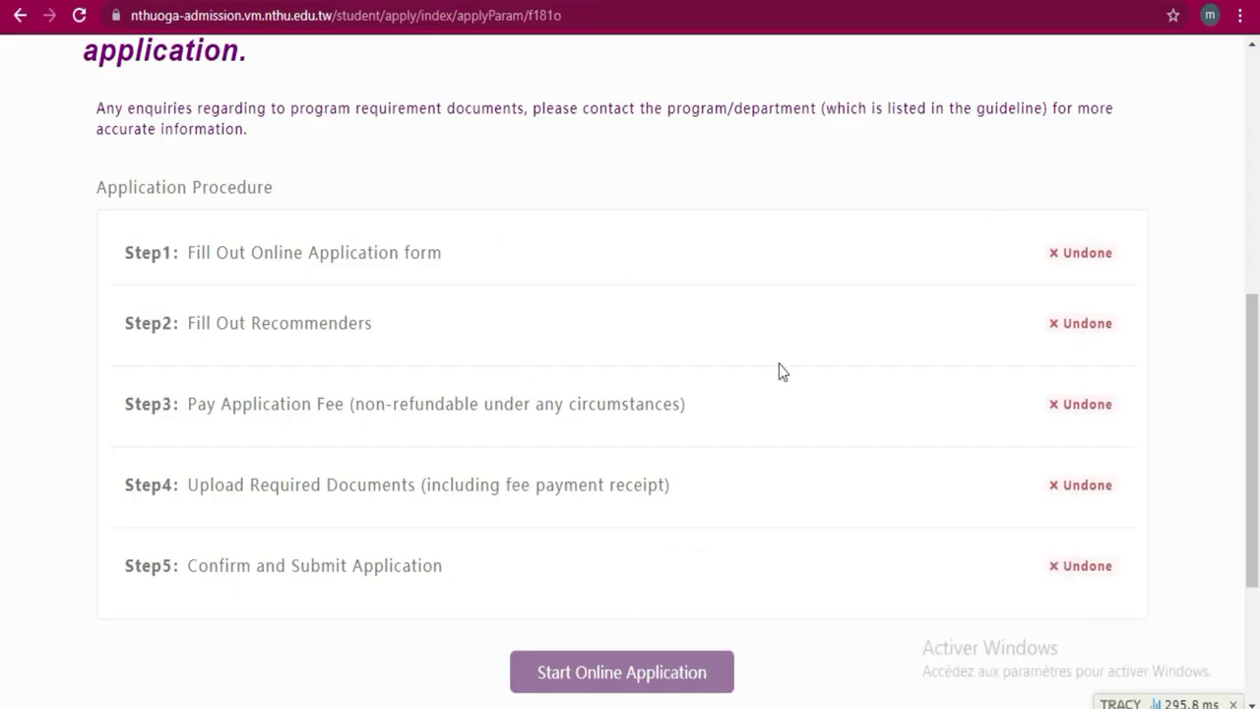
Step: Start the online application and scroll the Status page to its nationality options and Next button
scroll(2, 364, "down", 1)
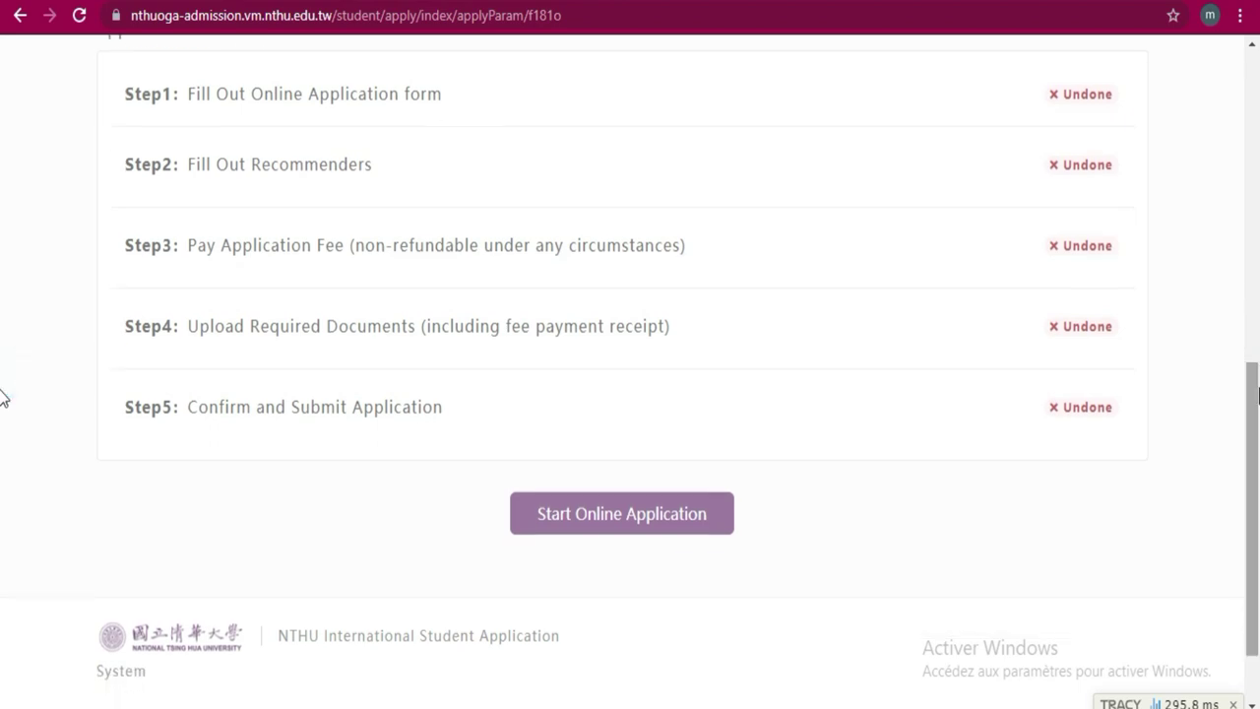
left_click(623, 520)
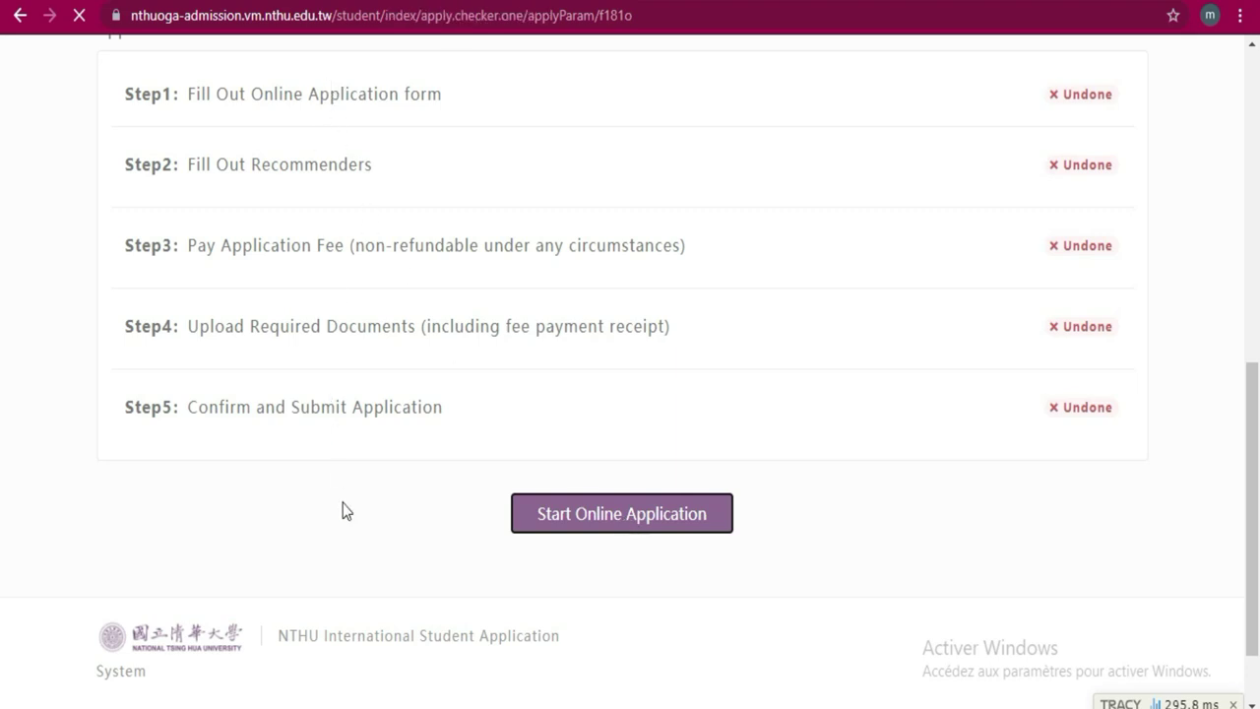
left_click_drag(1255, 213, 1248, 276)
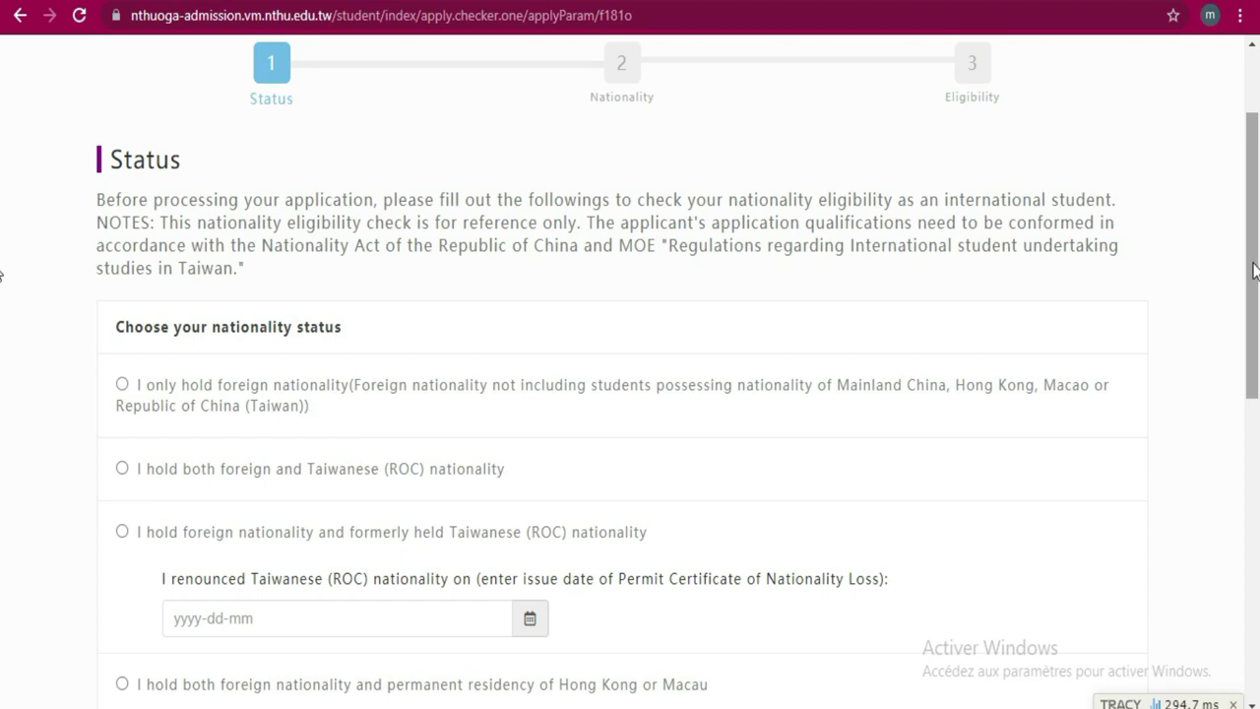
scroll(3, 337, "down", 5)
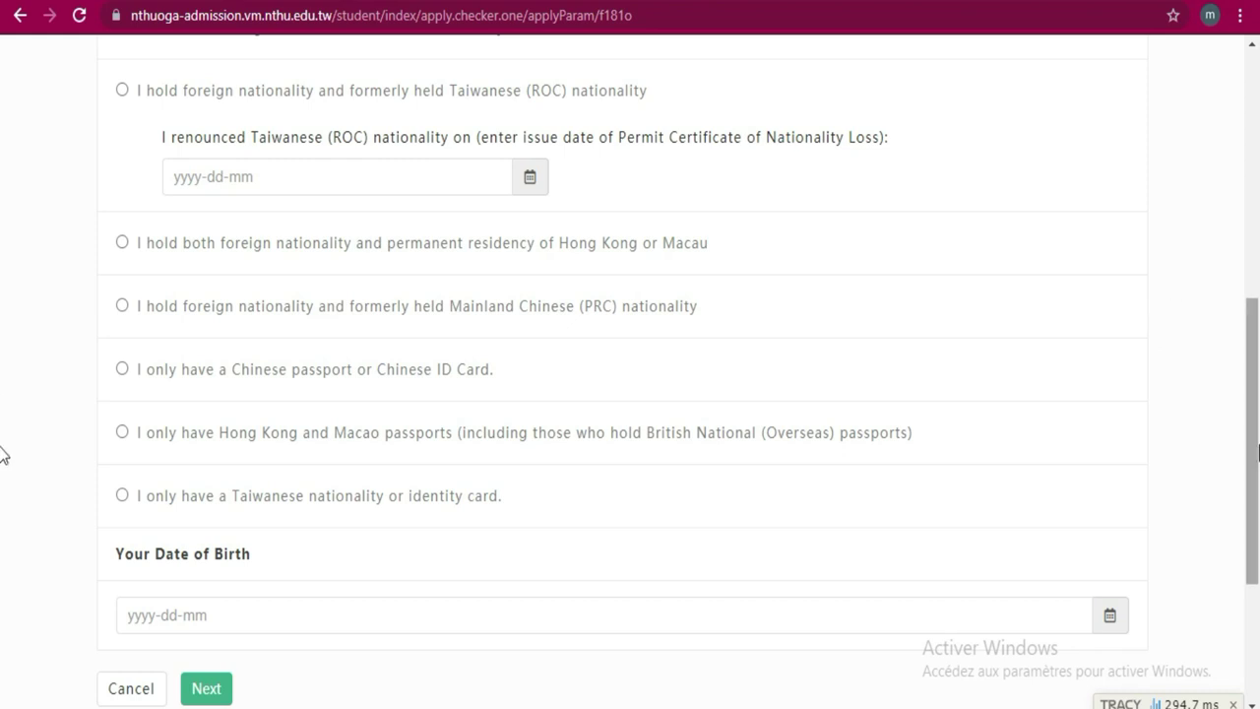
scroll(3, 459, "up", 5)
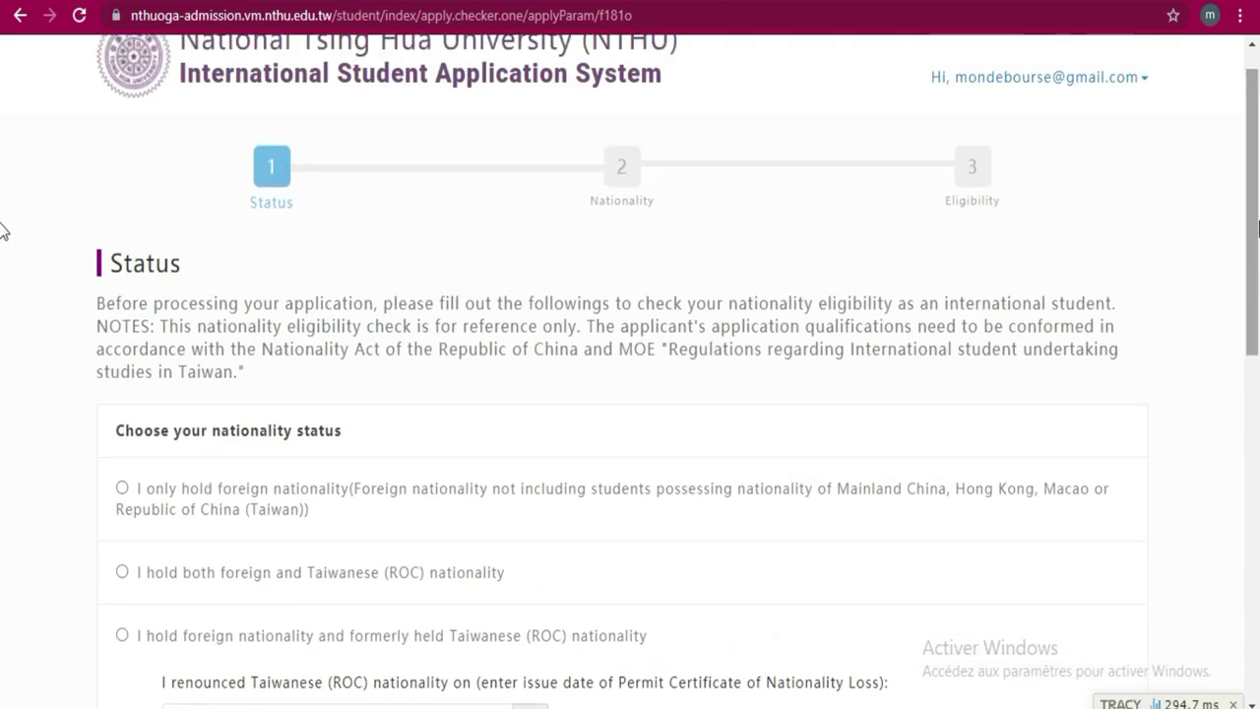
scroll(3, 295, "down", 7)
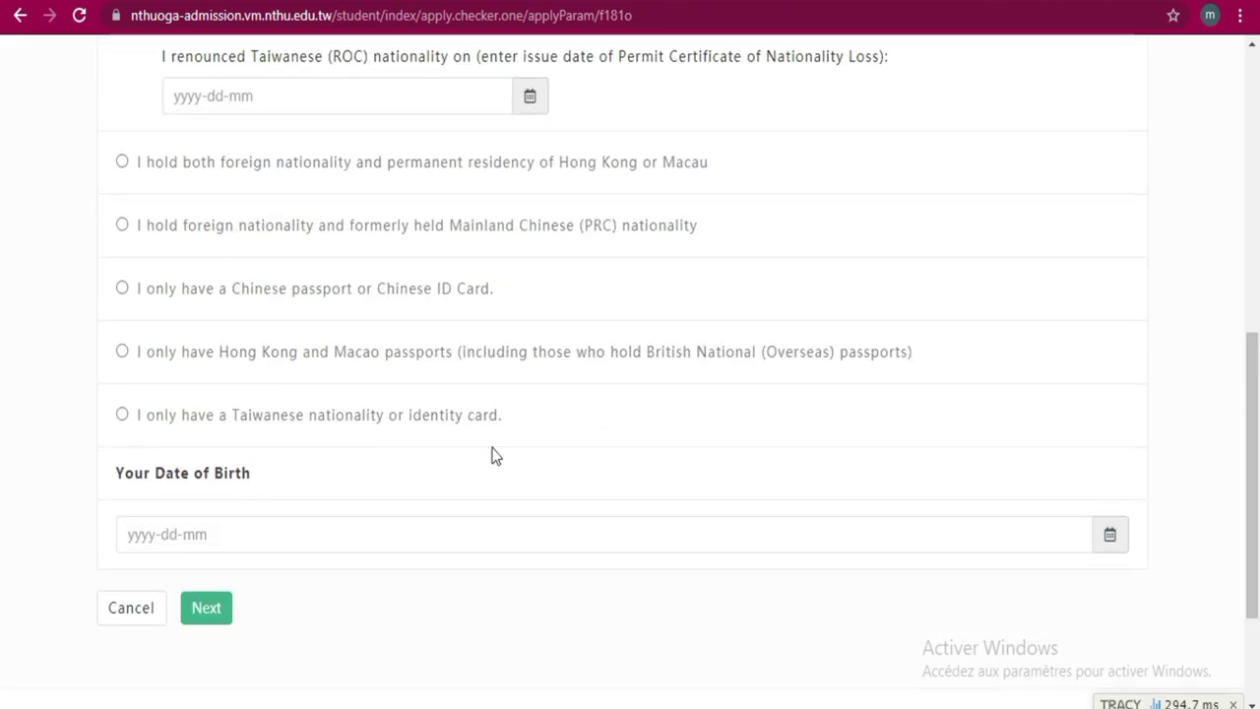
Step: Try Next without a status, getting the 'Please select identity' error
left_click(218, 620)
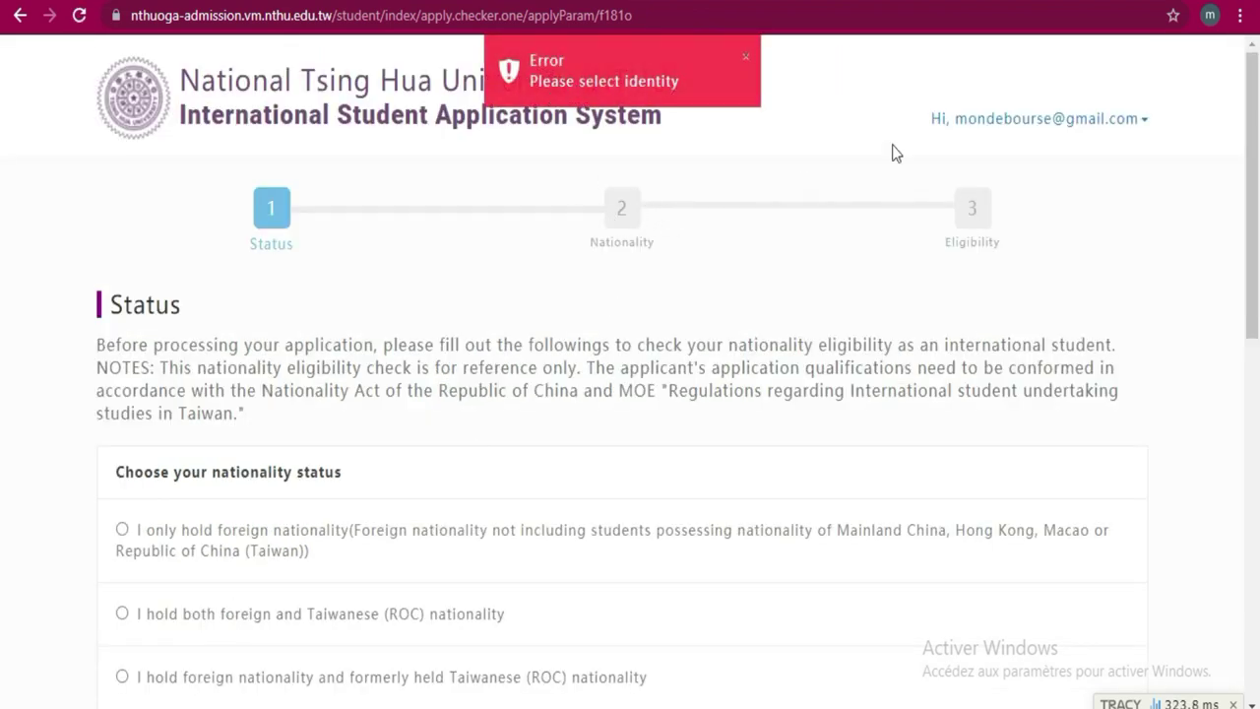
scroll(5, 304, "down", 5)
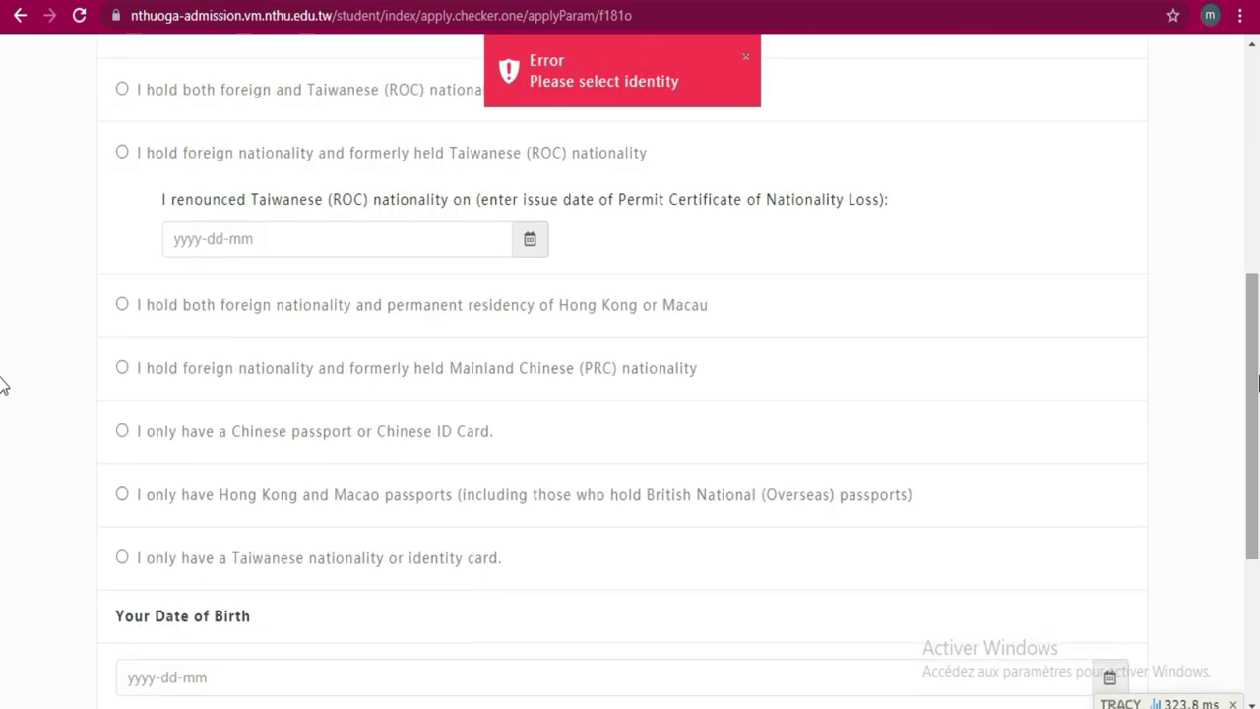
scroll(2, 384, "up", 2)
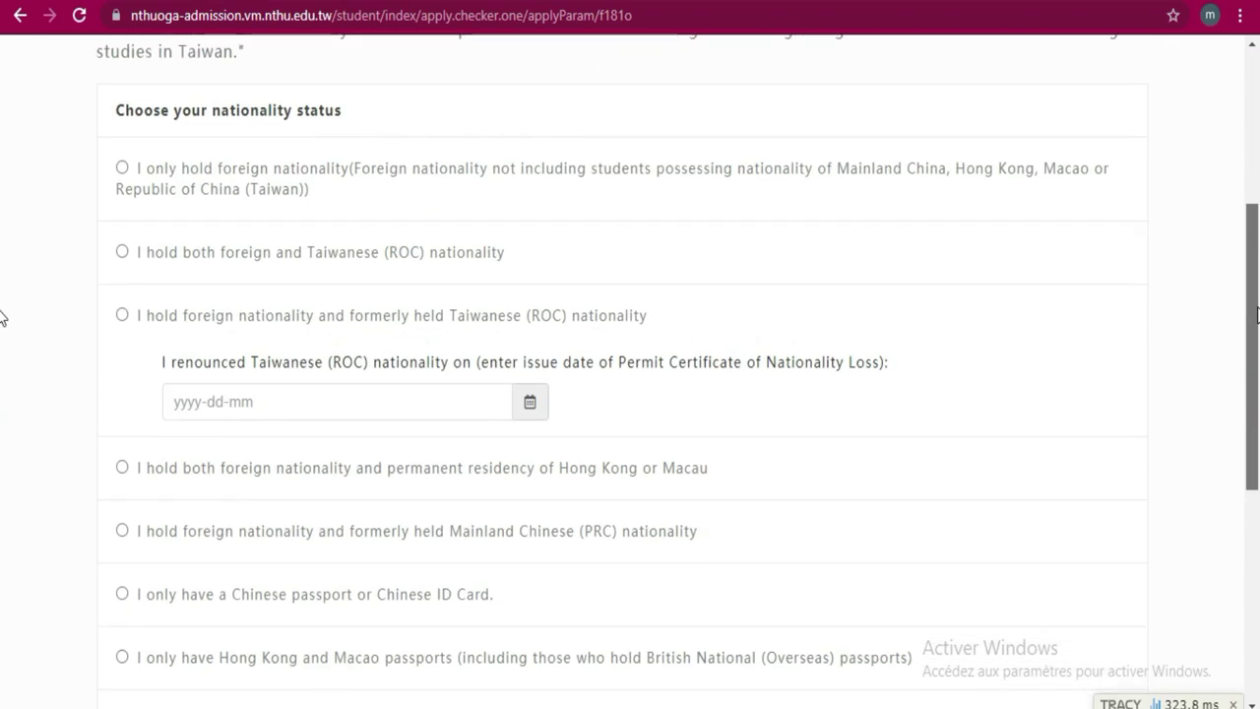
scroll(2, 315, "up", 2)
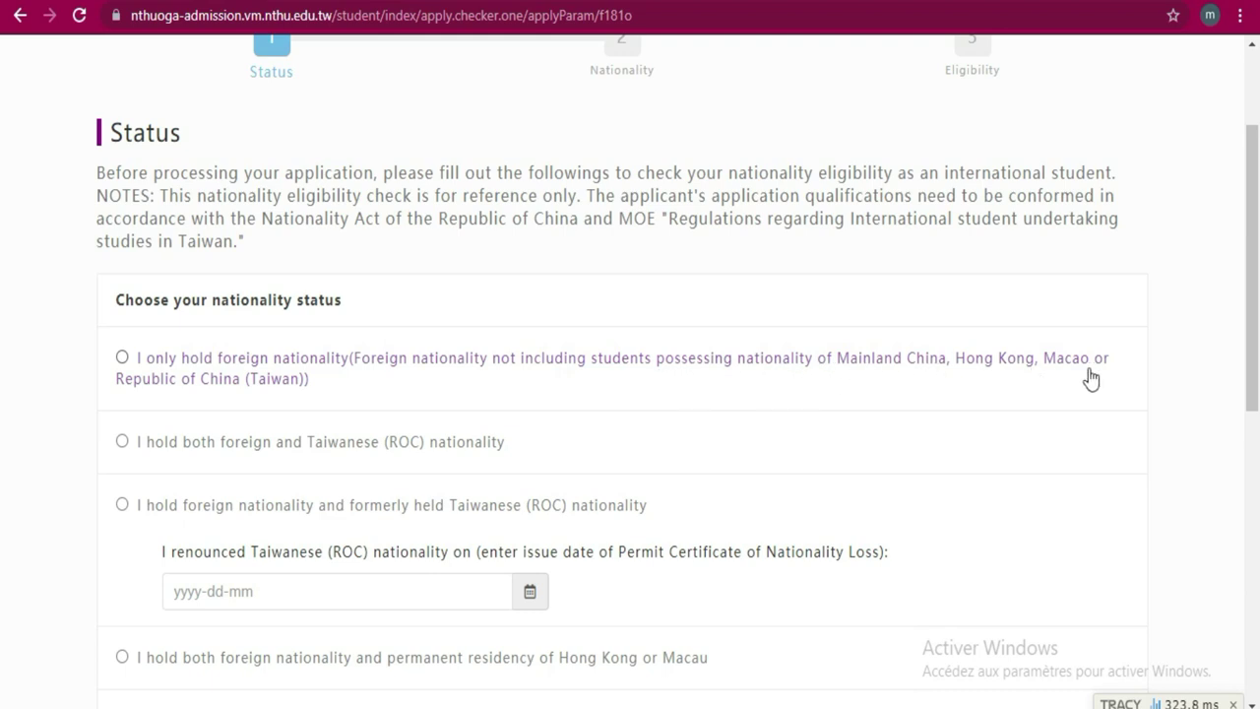
Step: Choose 'I only hold foreign nationality' as the nationality status
left_click(123, 359)
scroll(3, 394, "down", 2)
scroll(3, 425, "down", 1)
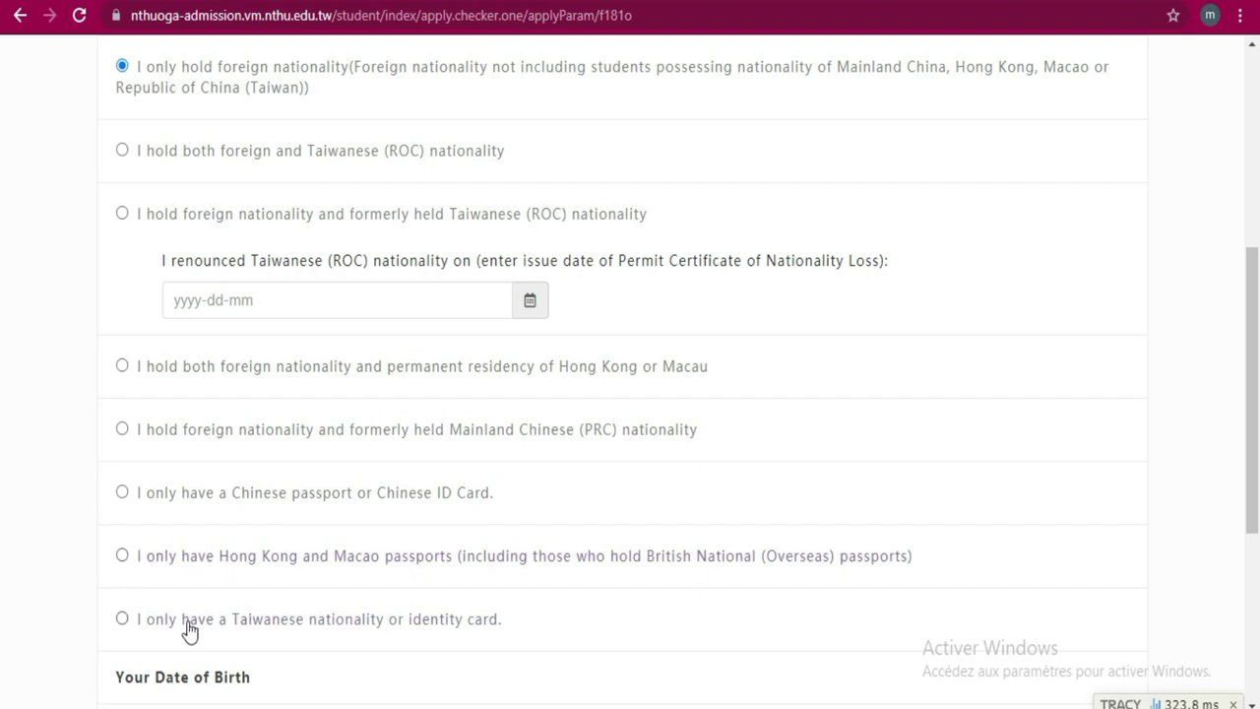
scroll(3, 443, "up", 2)
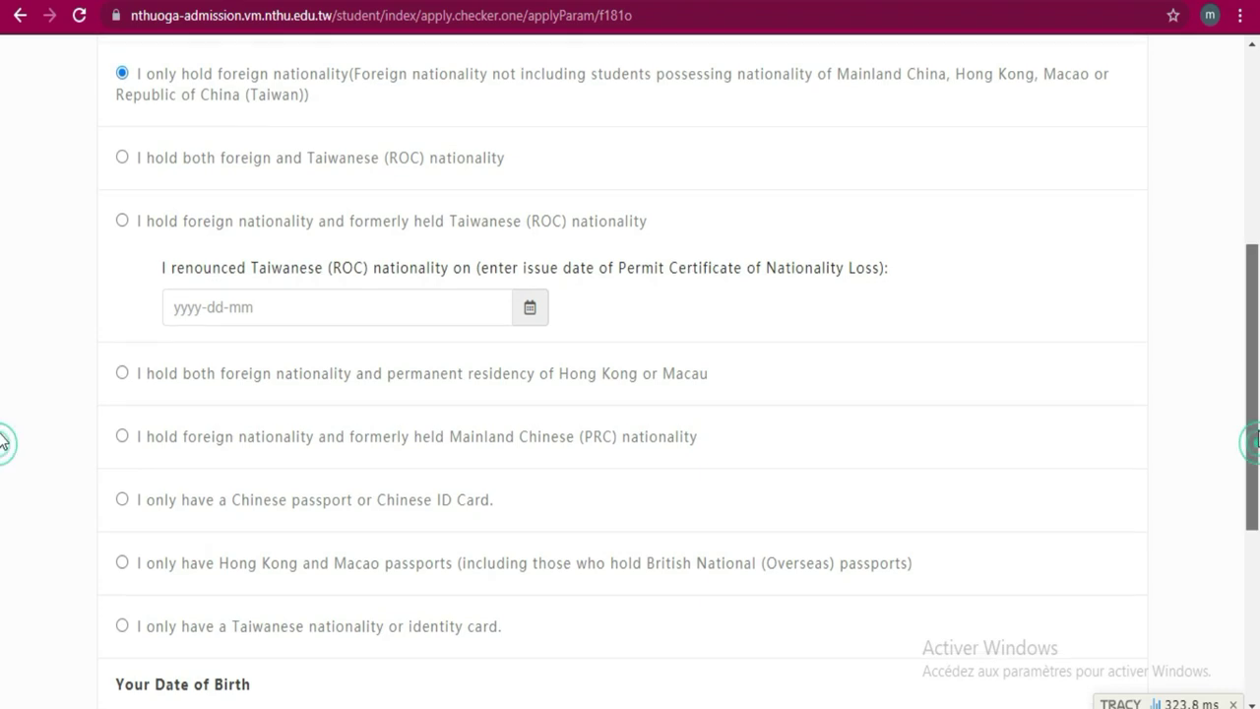
scroll(1225, 385, "down", 1)
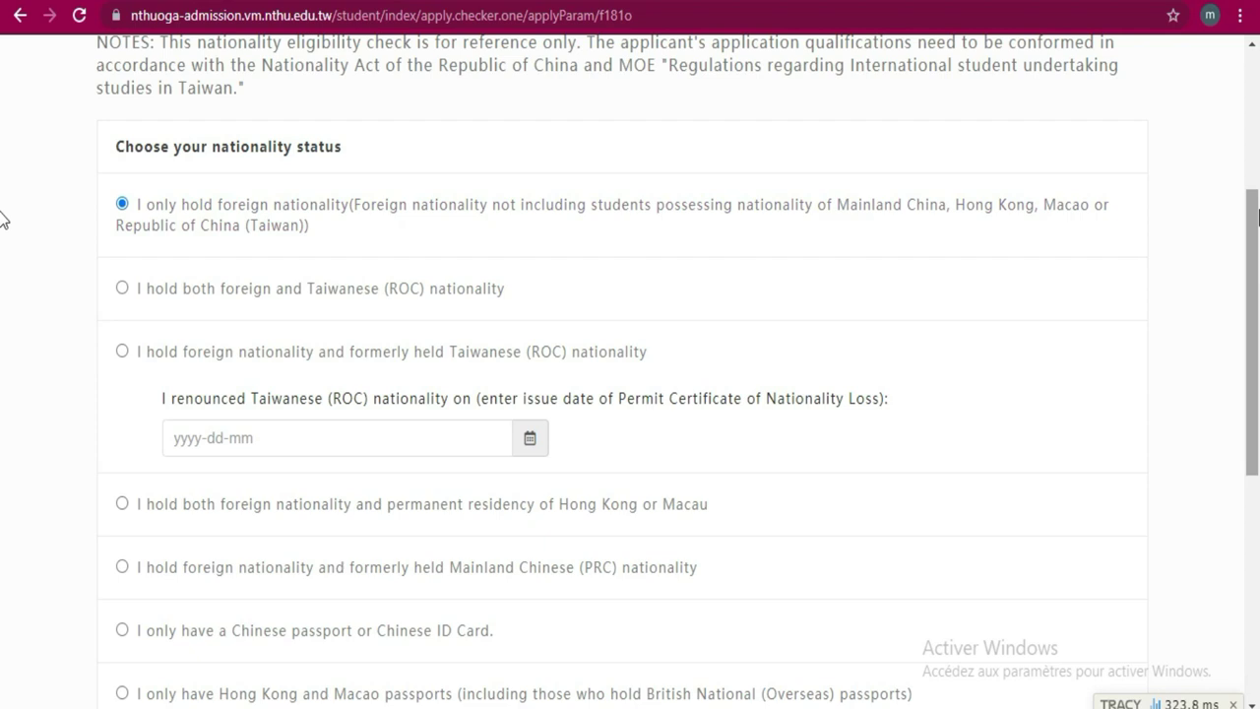
scroll(2, 315, "down", 3)
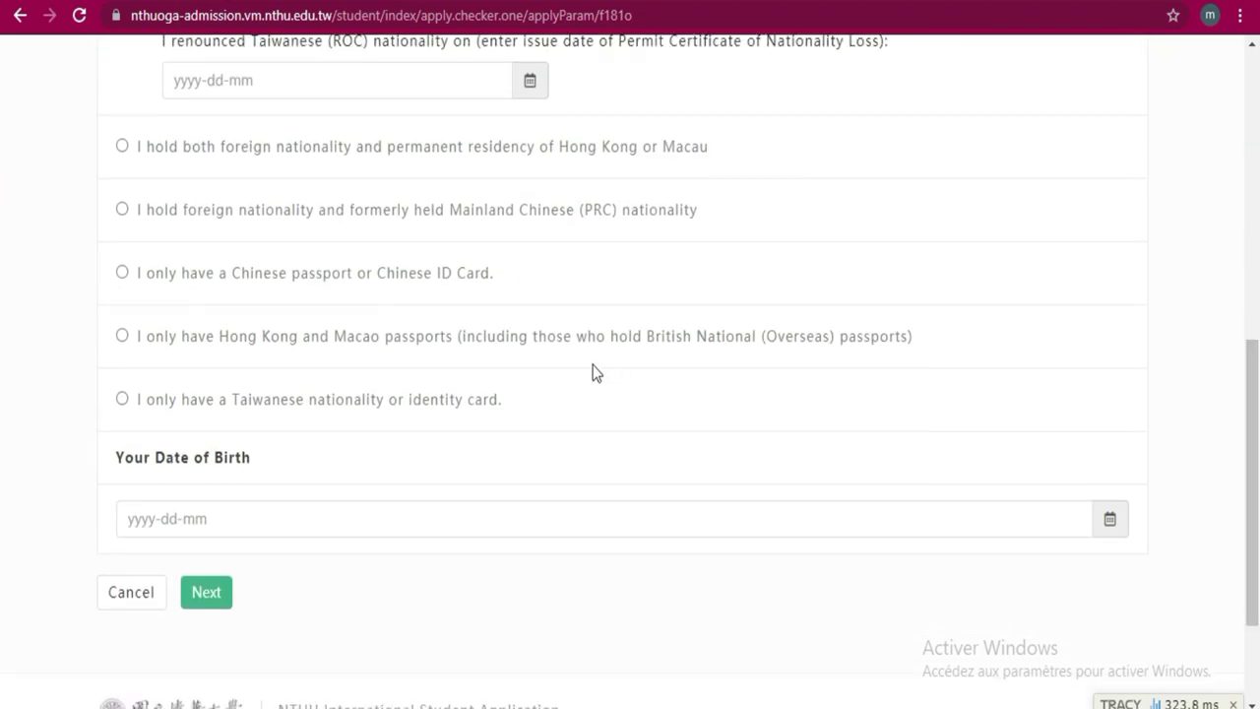
left_click(259, 515)
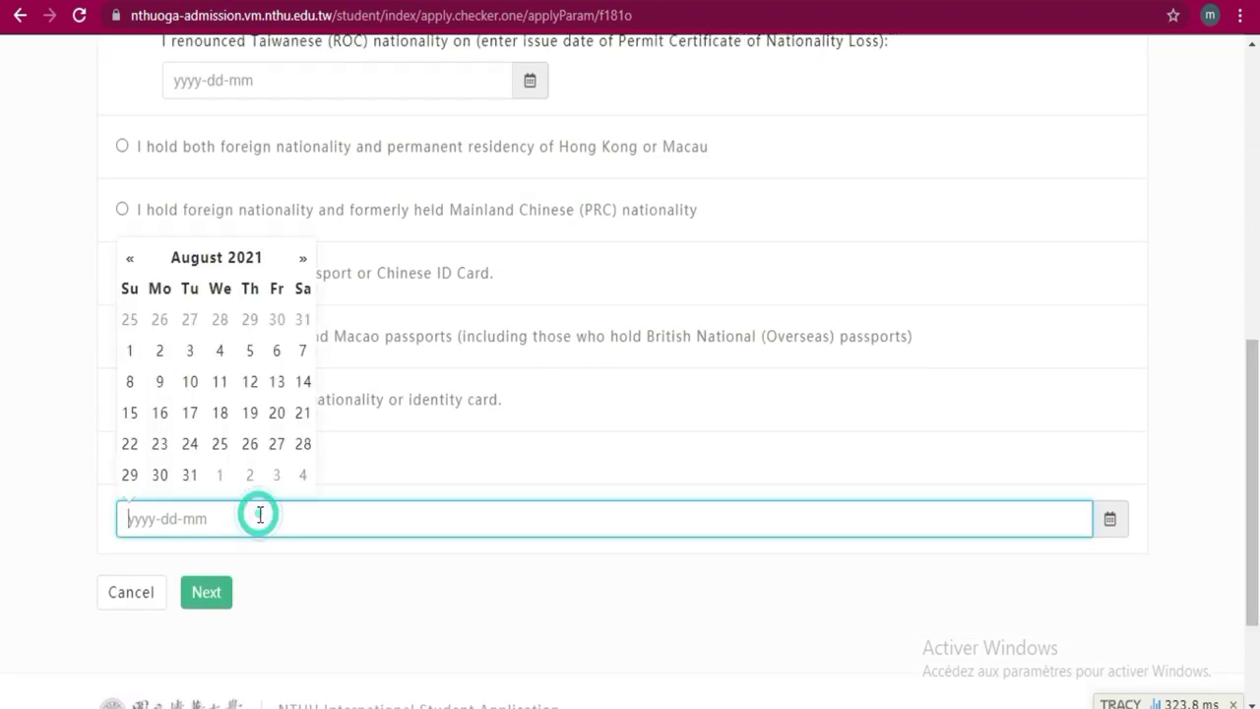
left_click(241, 261)
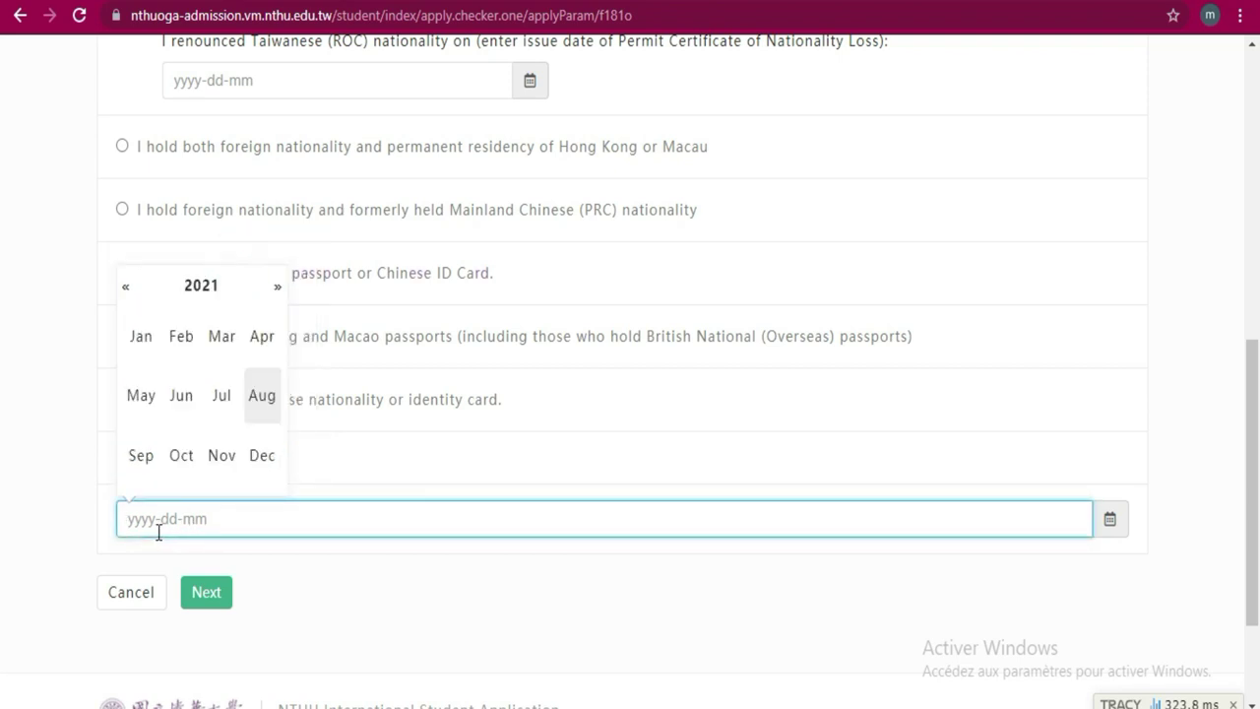
type("2002-")
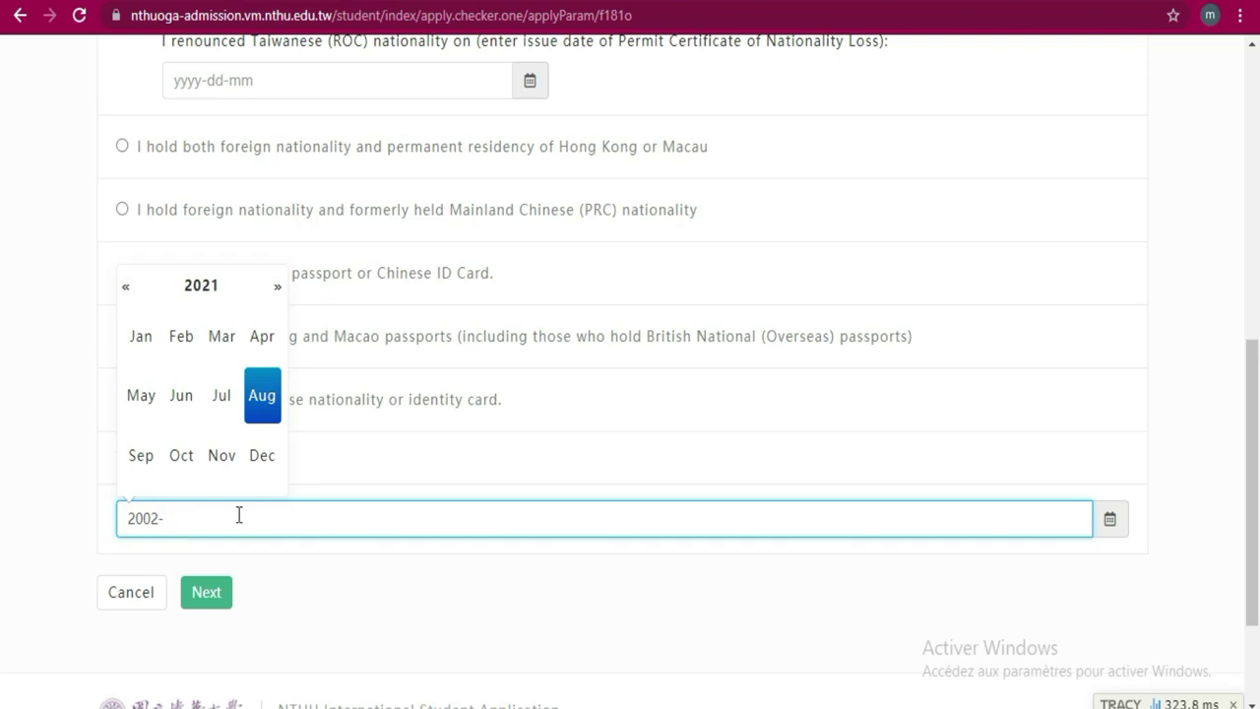
key("BackSpace")
key("BackSpace")
key("BackSpace")
key("BackSpace")
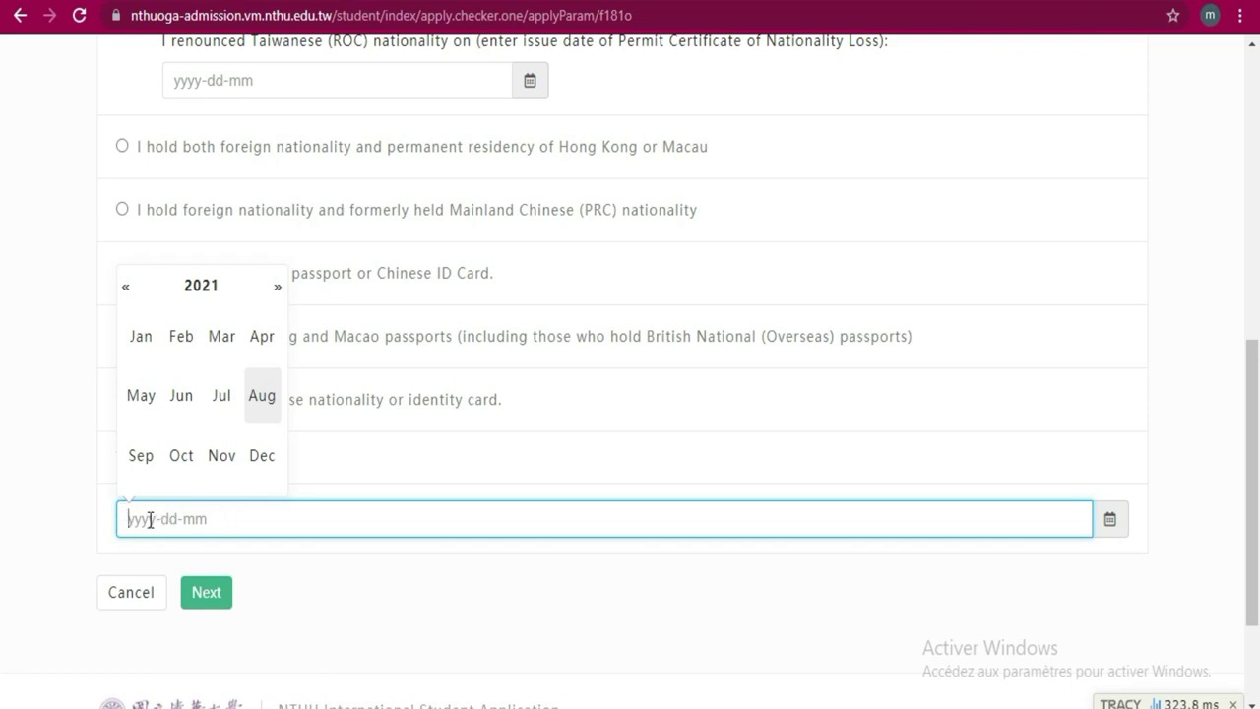
type("200")
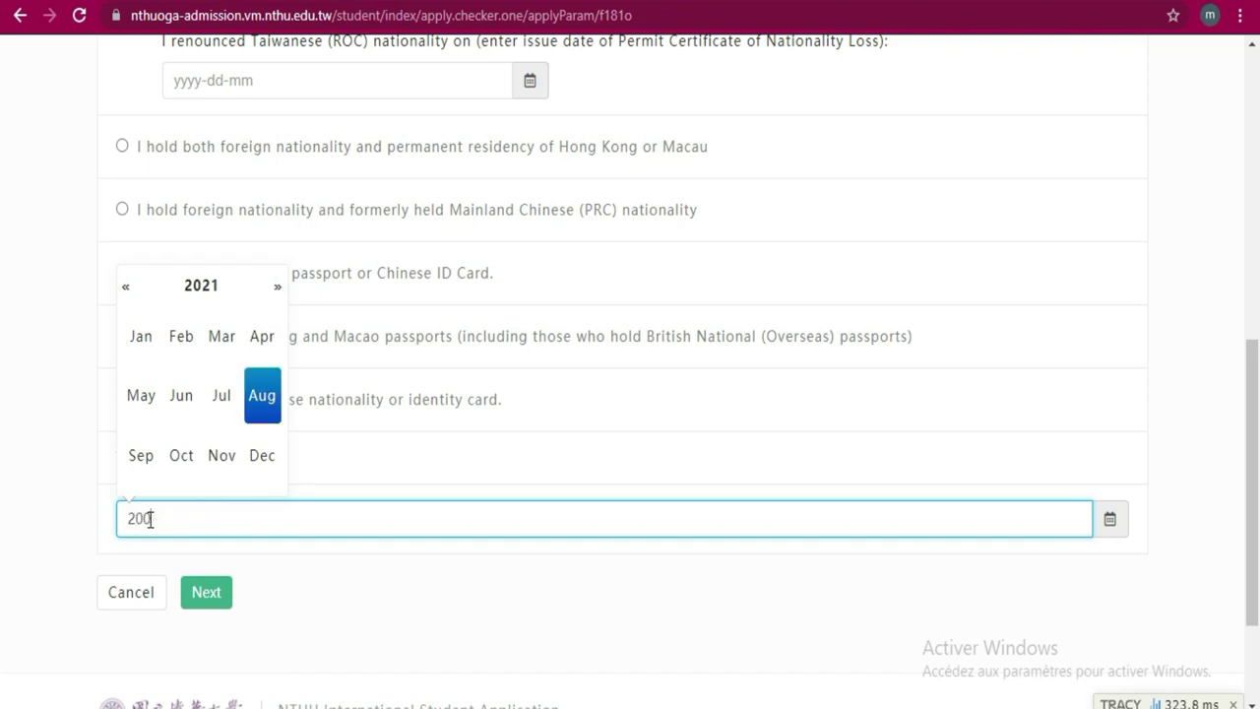
type("2-21-03")
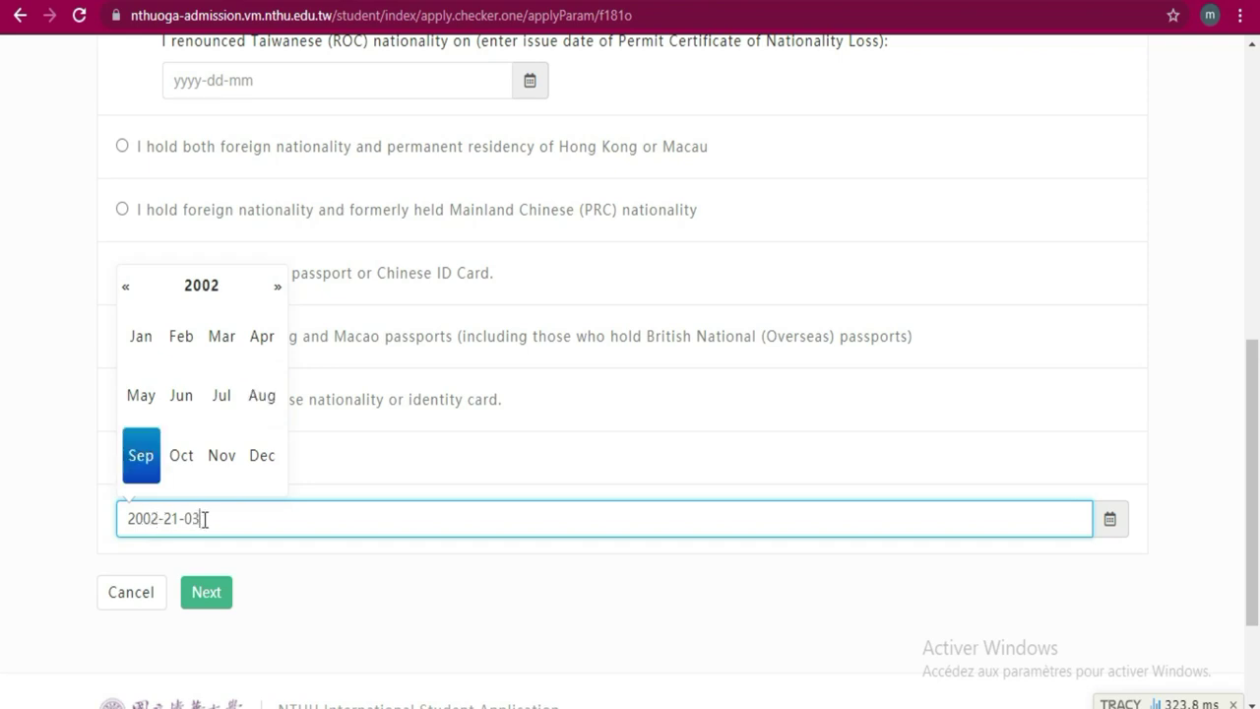
left_click(223, 596)
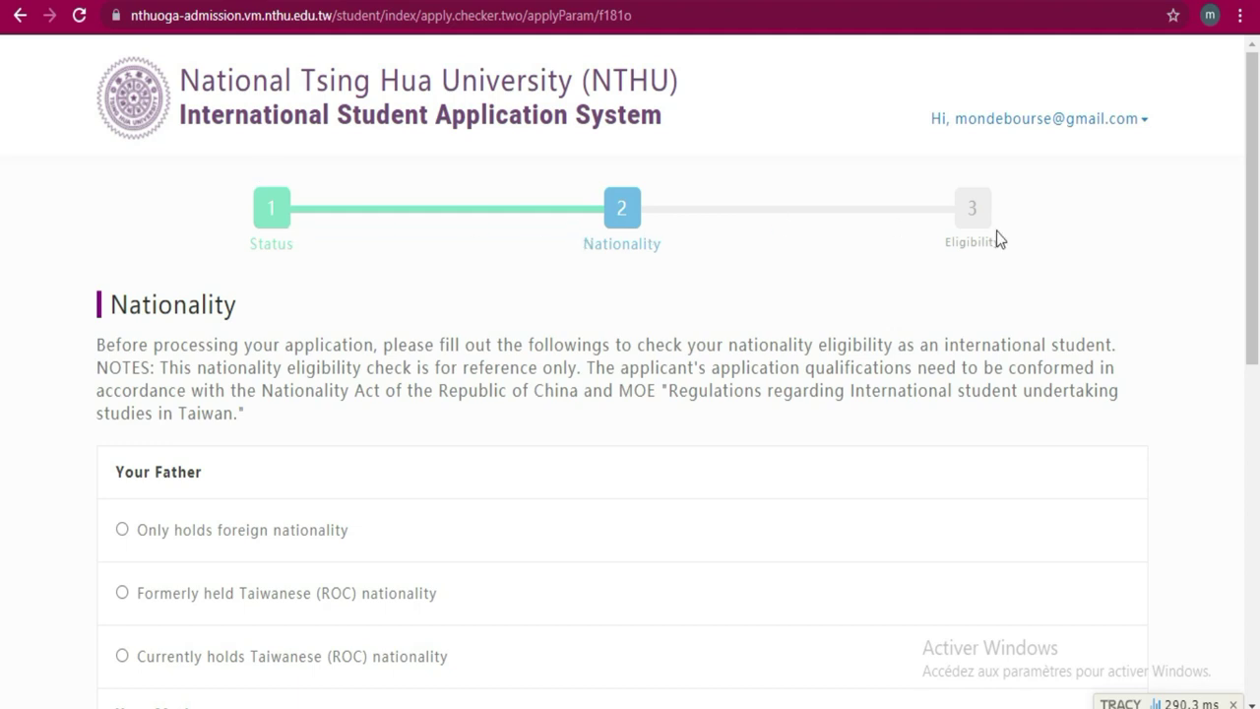
Step: Select 'Only holds foreign nationality' for Your Father and Your Mother, then continue
scroll(2, 325, "down", 5)
scroll(3, 315, "up", 3)
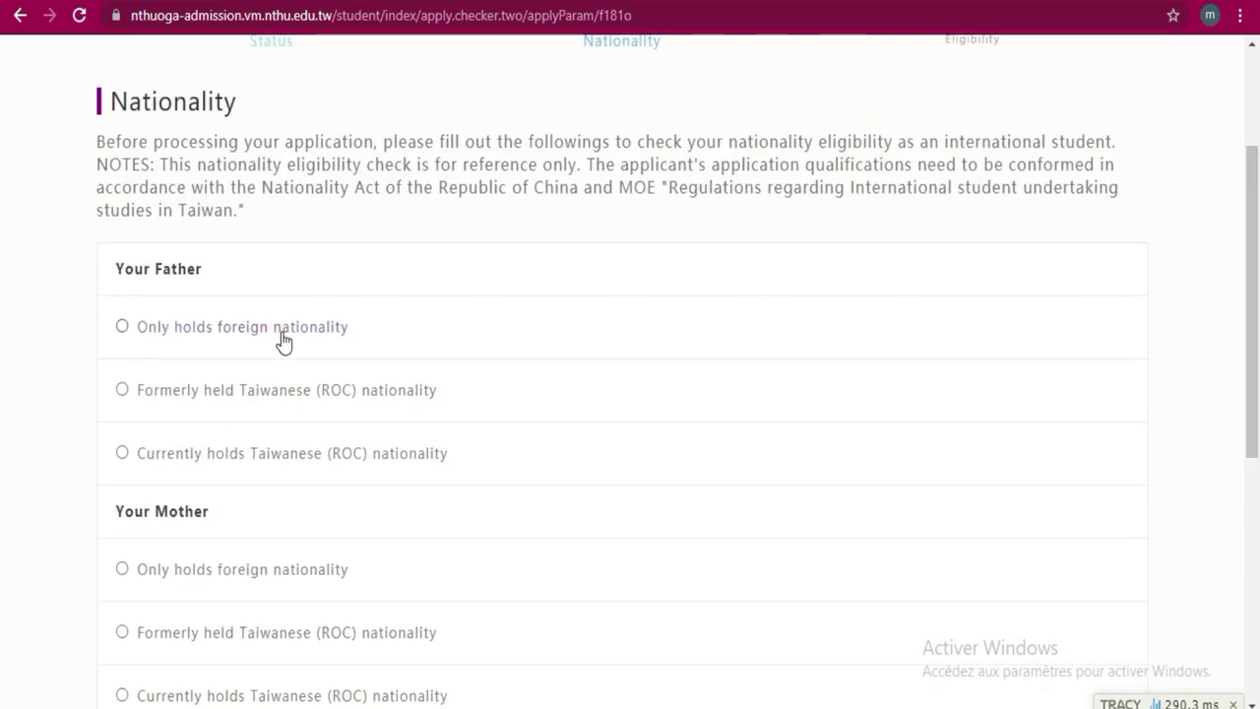
left_click(122, 327)
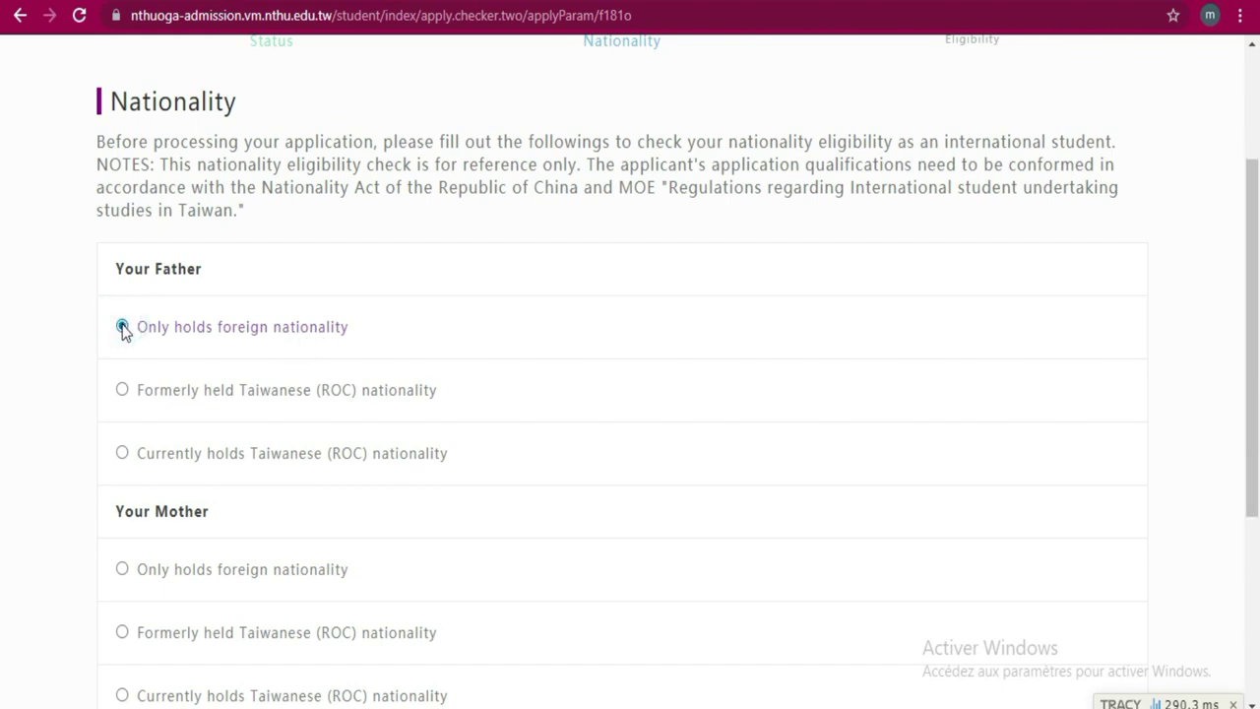
scroll(5, 364, "down", 3)
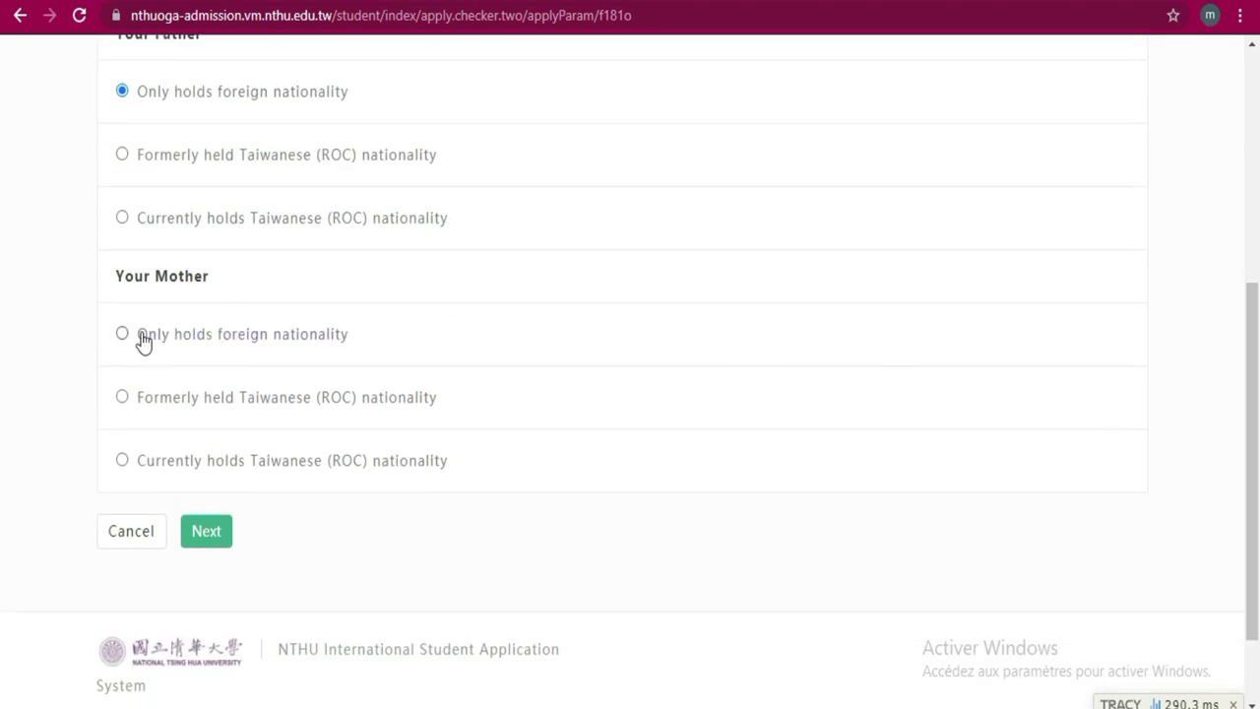
left_click(124, 334)
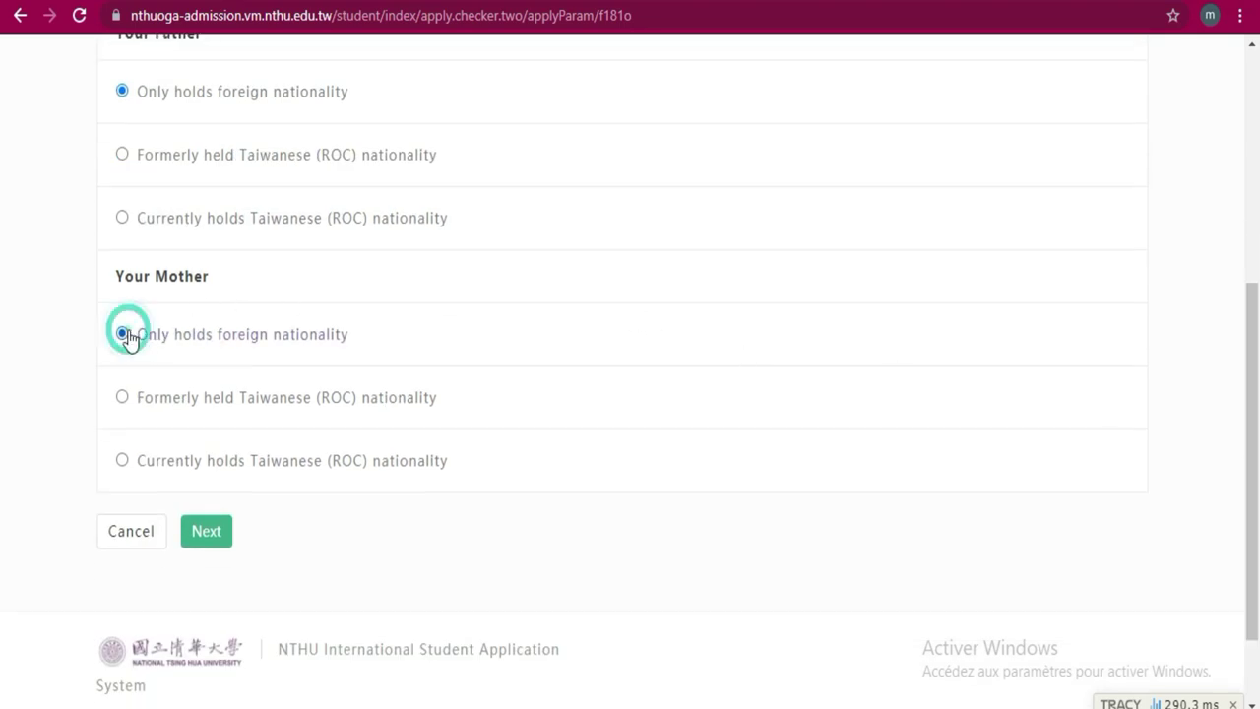
left_click(220, 540)
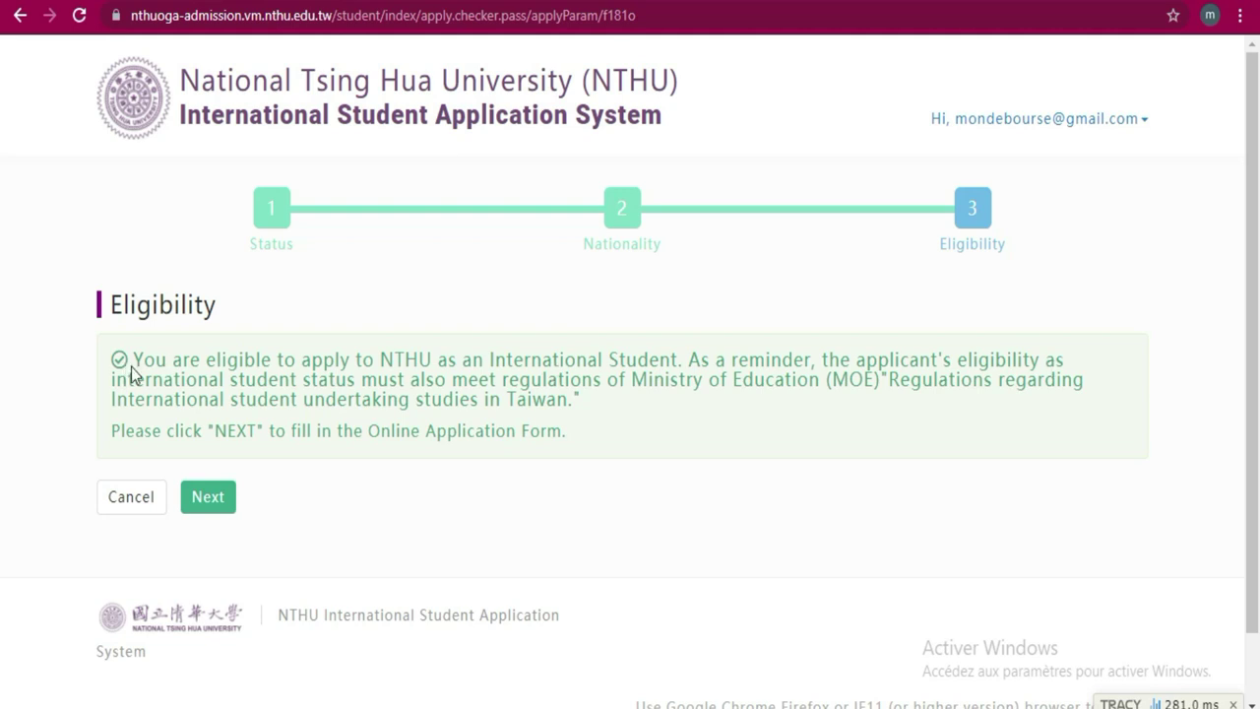
Step: Read the eligibility confirmation message and continue to the Declaration page
left_click_drag(131, 365, 658, 499)
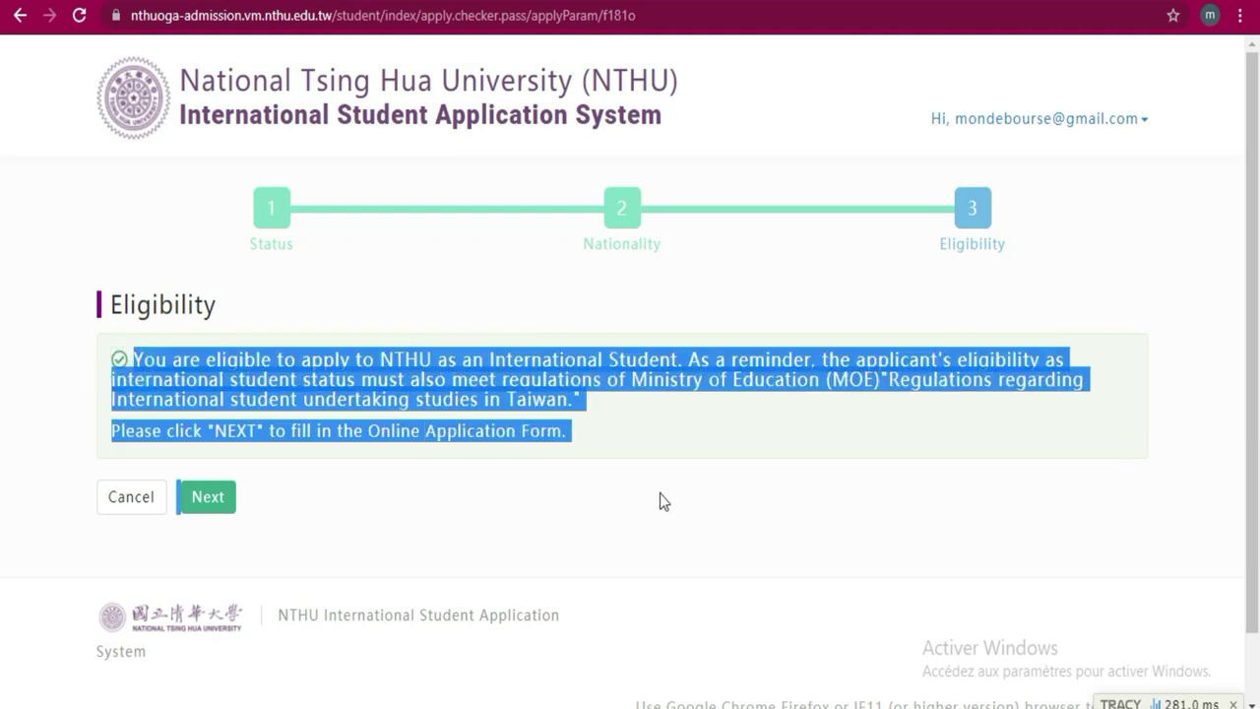
left_click(656, 433)
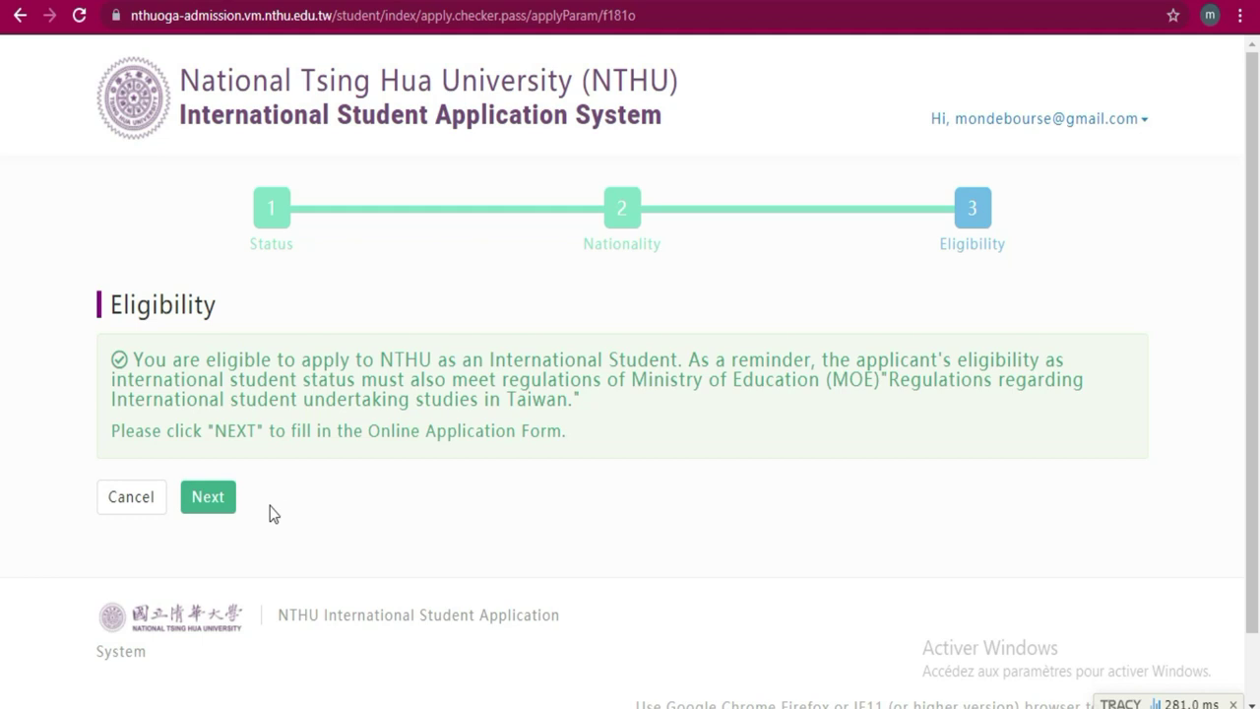
left_click(217, 505)
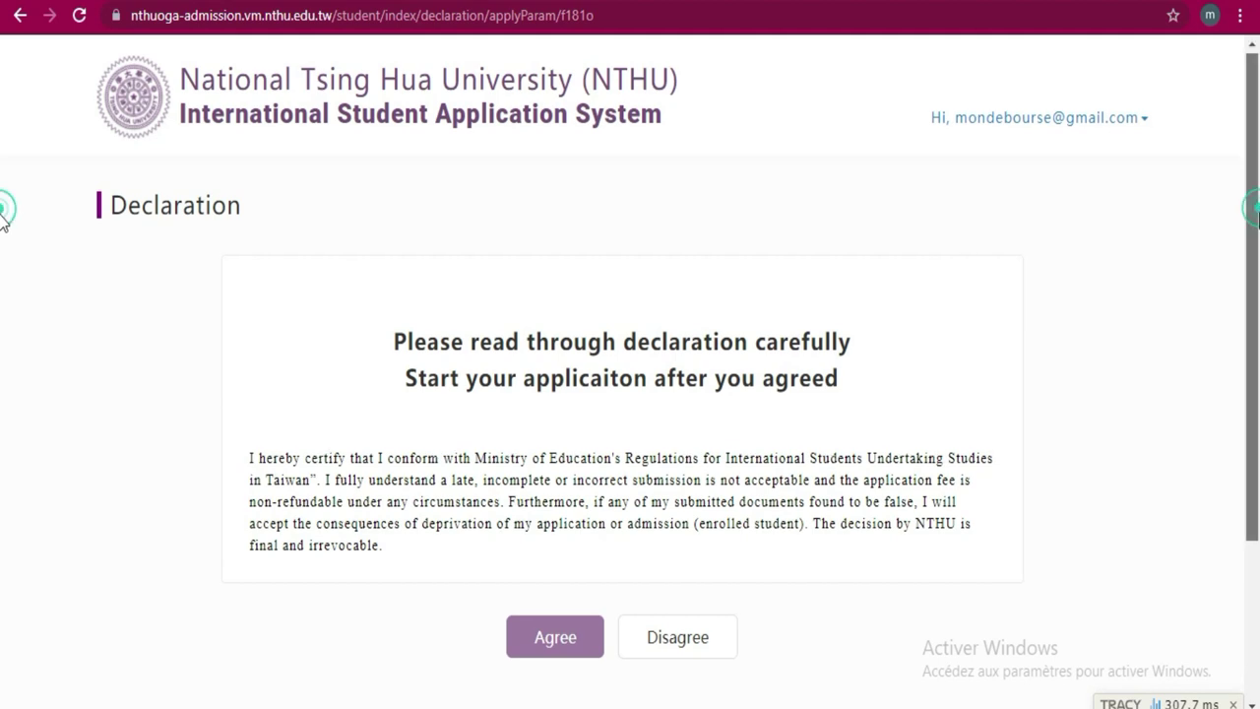
Step: Read through the certification text and click Agree on the declaration
scroll(2, 402, "down", 3)
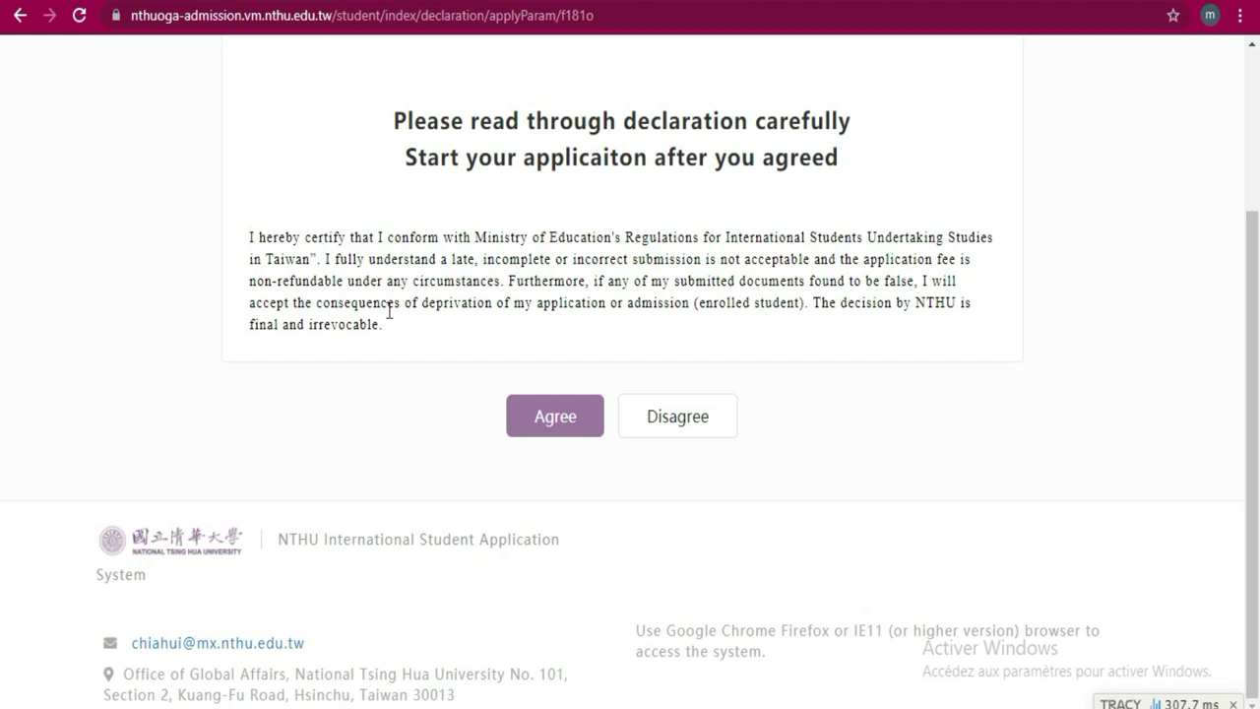
left_click_drag(388, 321, 249, 241)
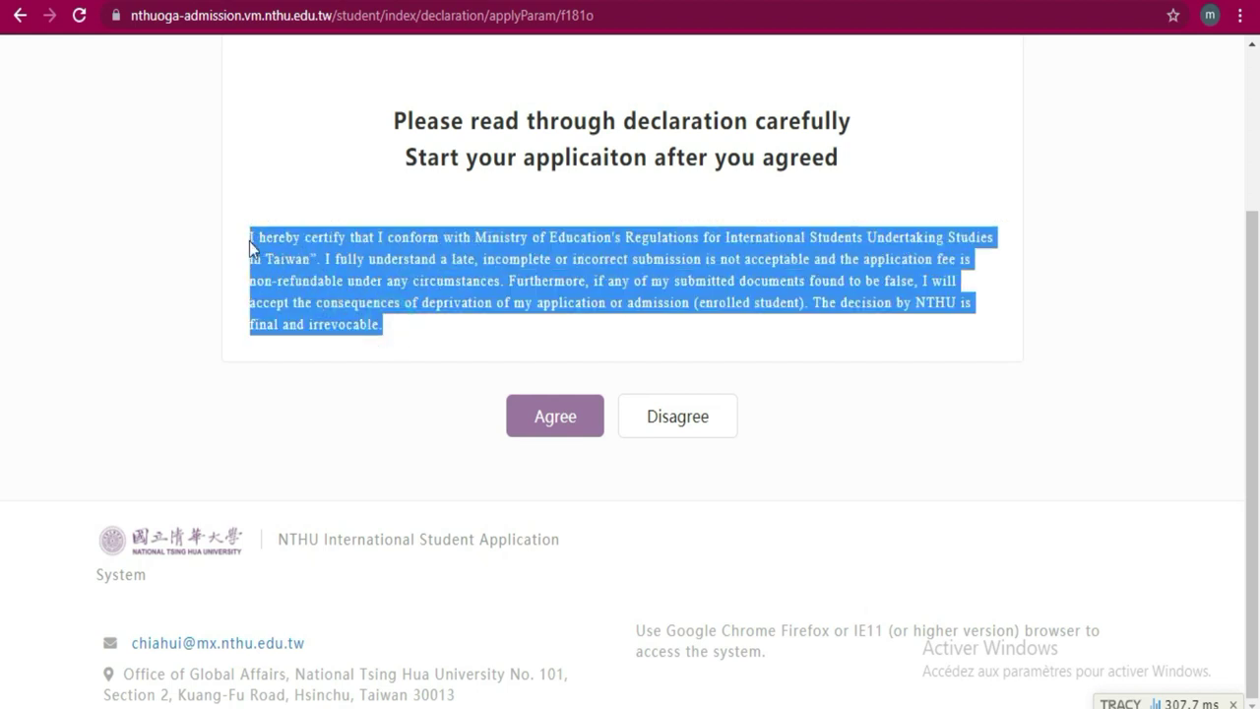
left_click(296, 198)
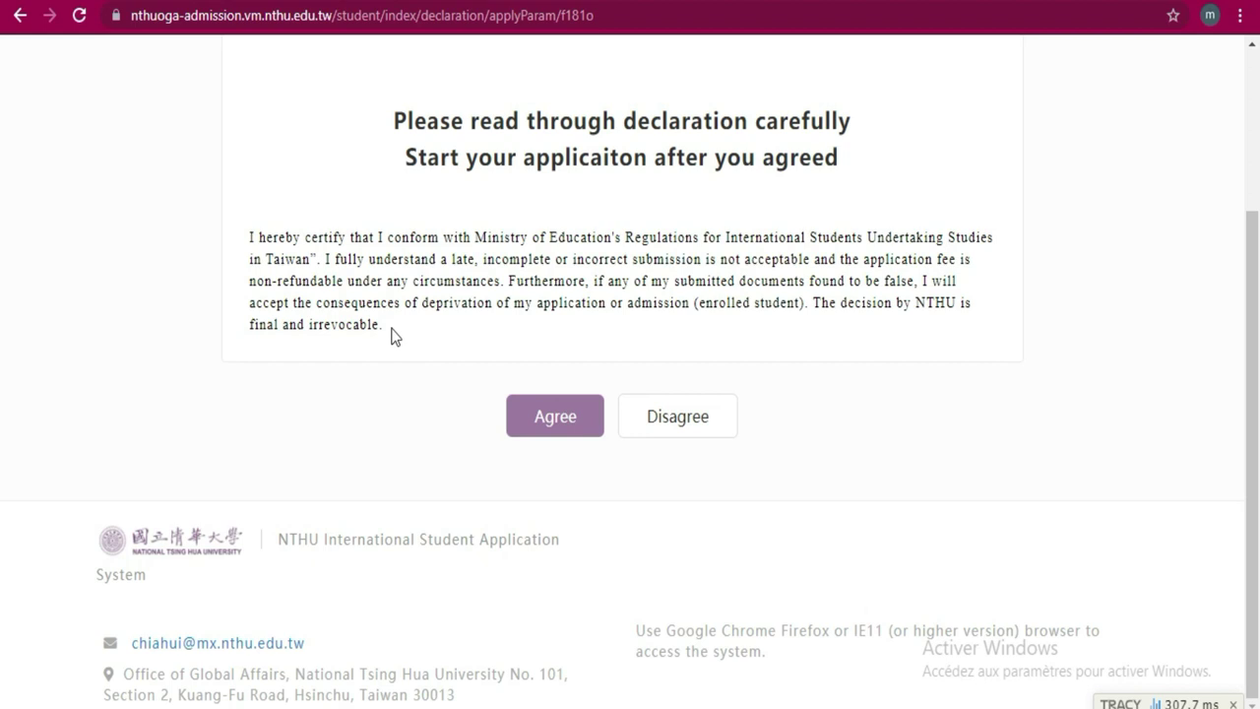
left_click(570, 420)
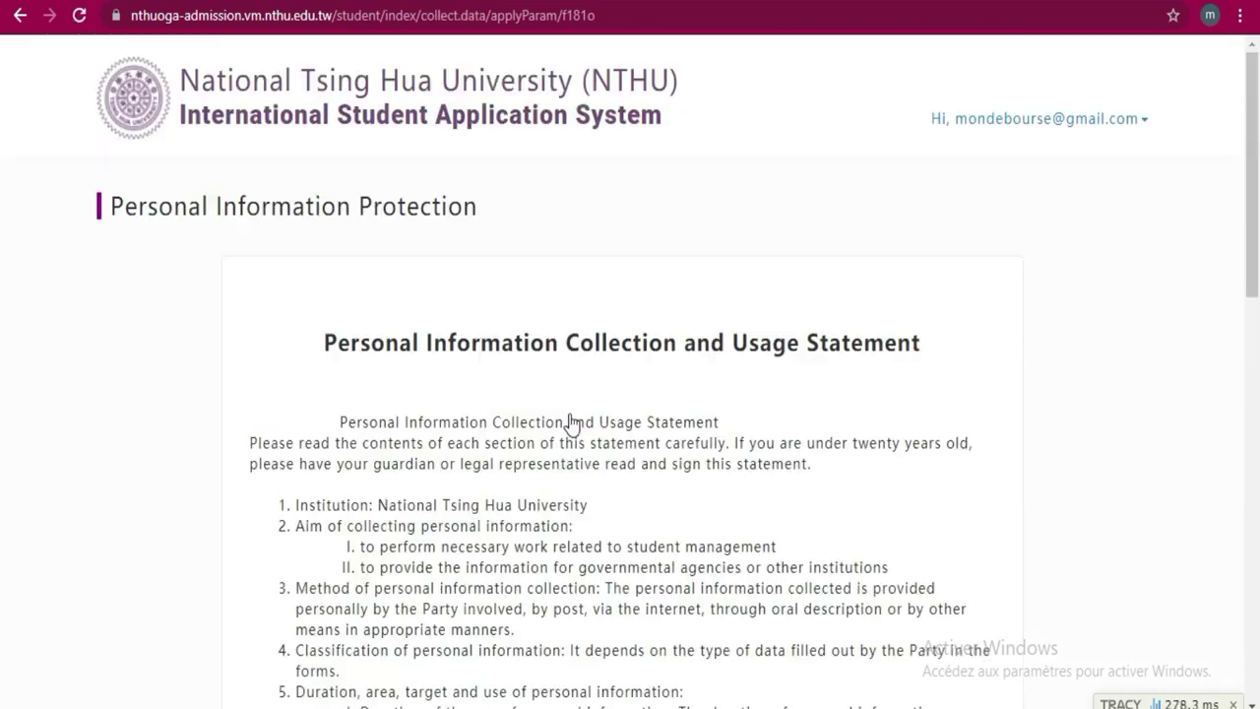
Step: Scroll through the Personal Information Collection and Usage Statement and agree to it
left_click_drag(1254, 146, 1256, 502)
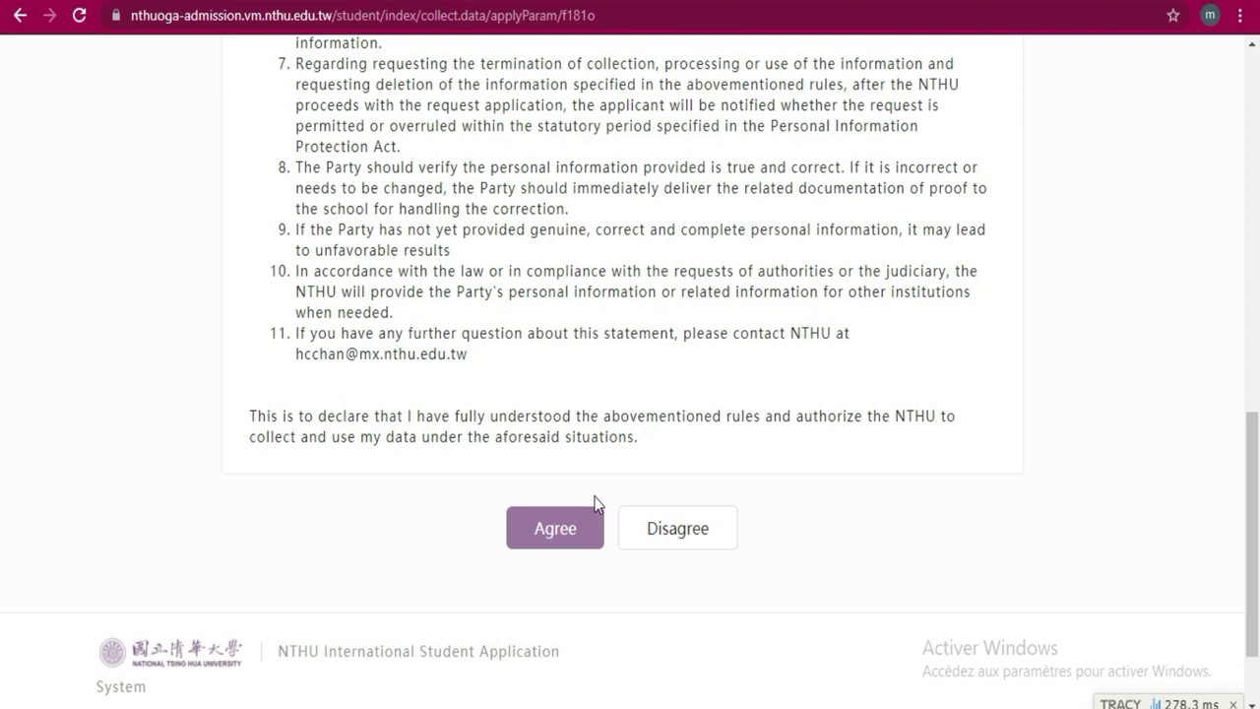
left_click(589, 536)
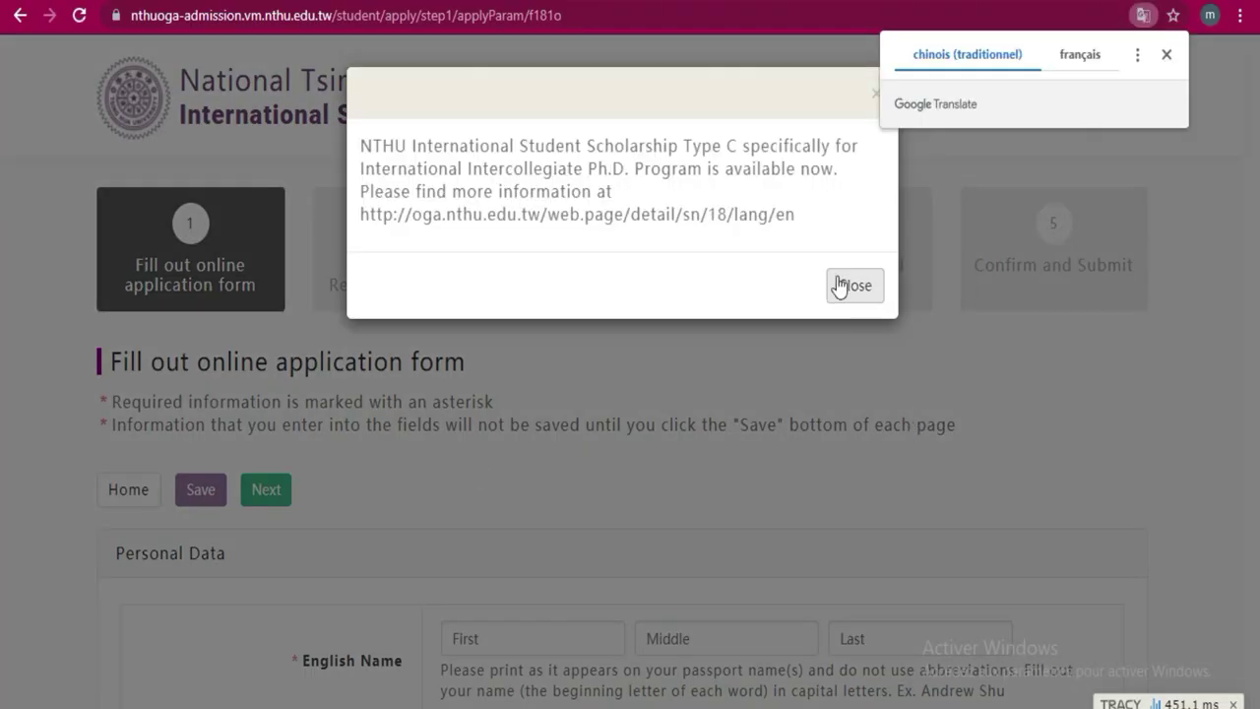
Step: Close the scholarship popup and scroll the blank step 1 form down to the family data fields
left_click(847, 284)
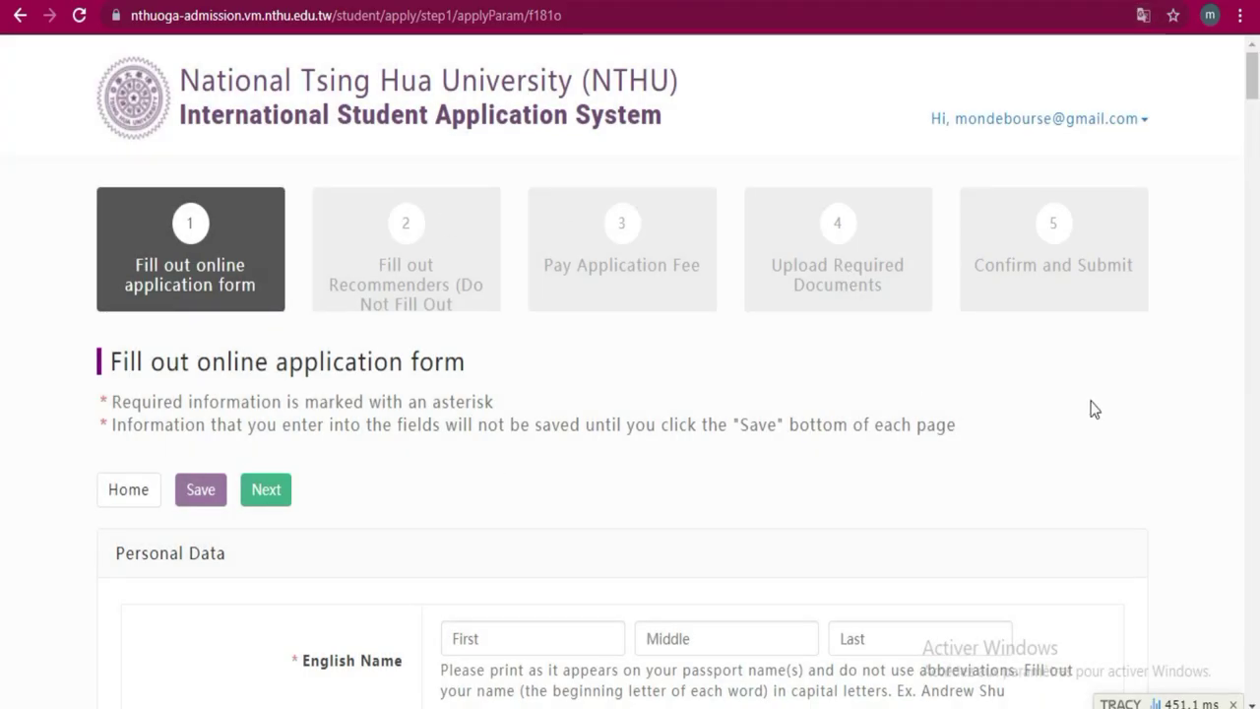
scroll(2, 71, "down", 2)
scroll(3, 76, "up", 2)
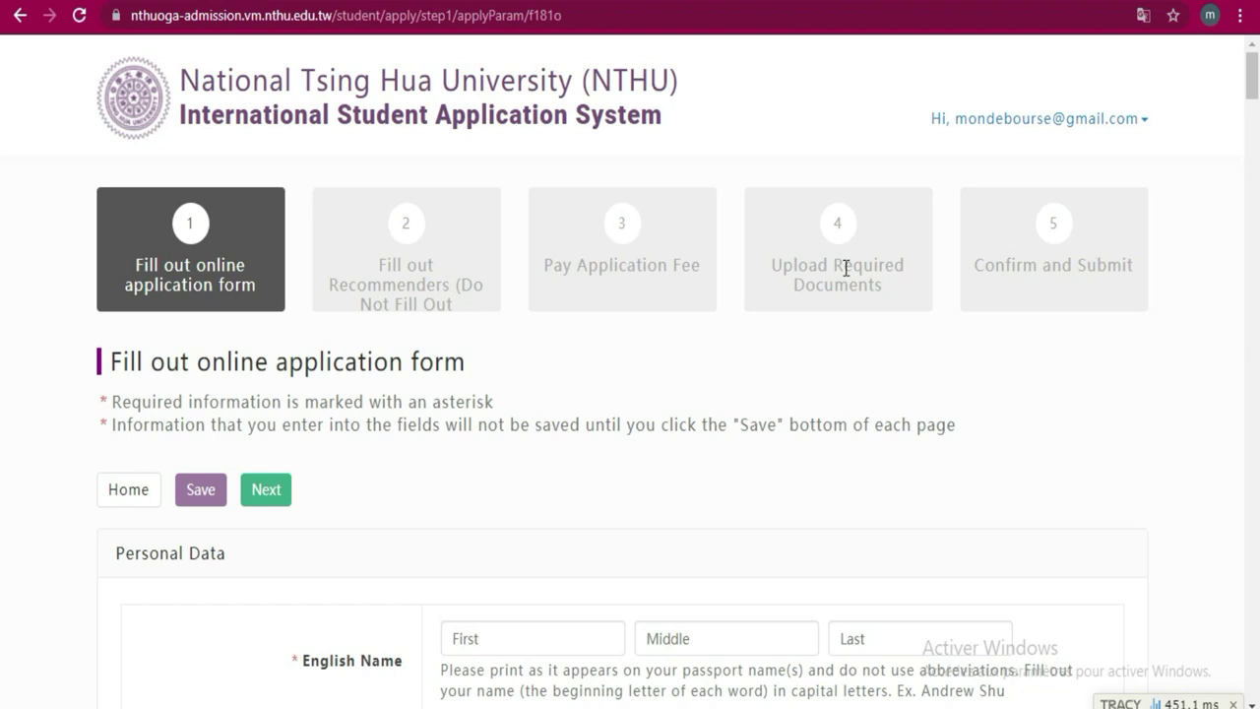
scroll(2, 79, "down", 6)
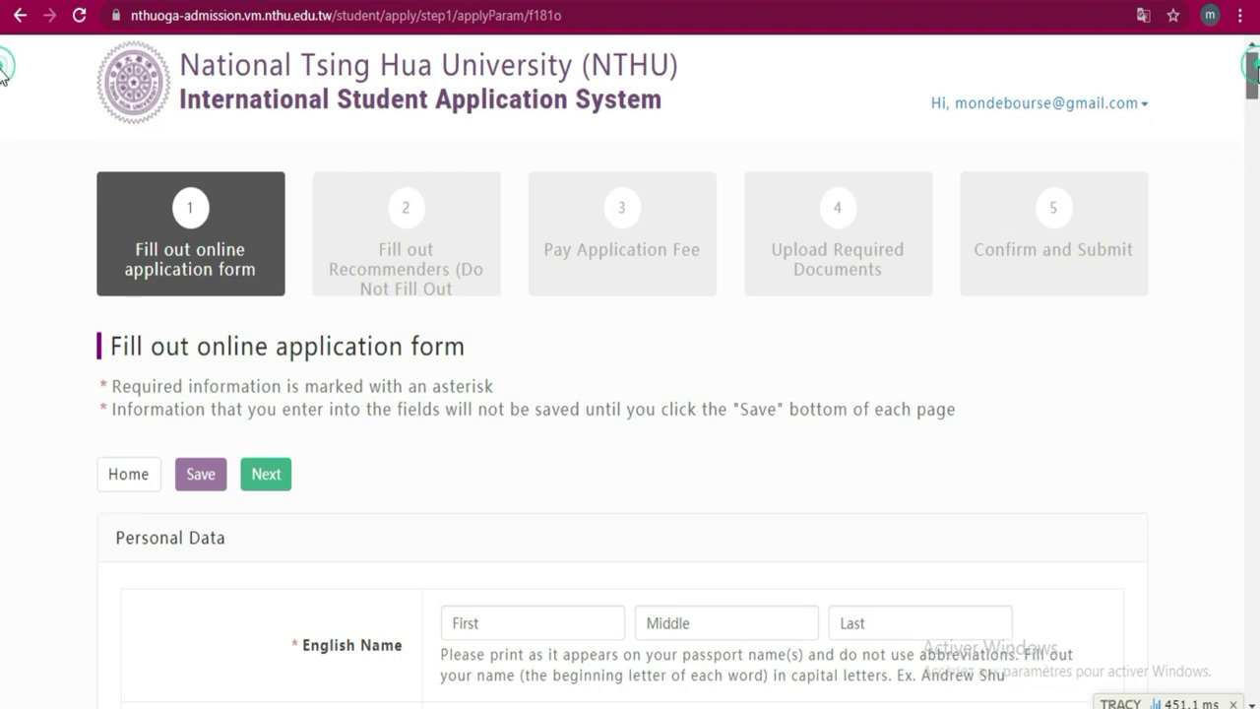
scroll(2, 118, "down", 6)
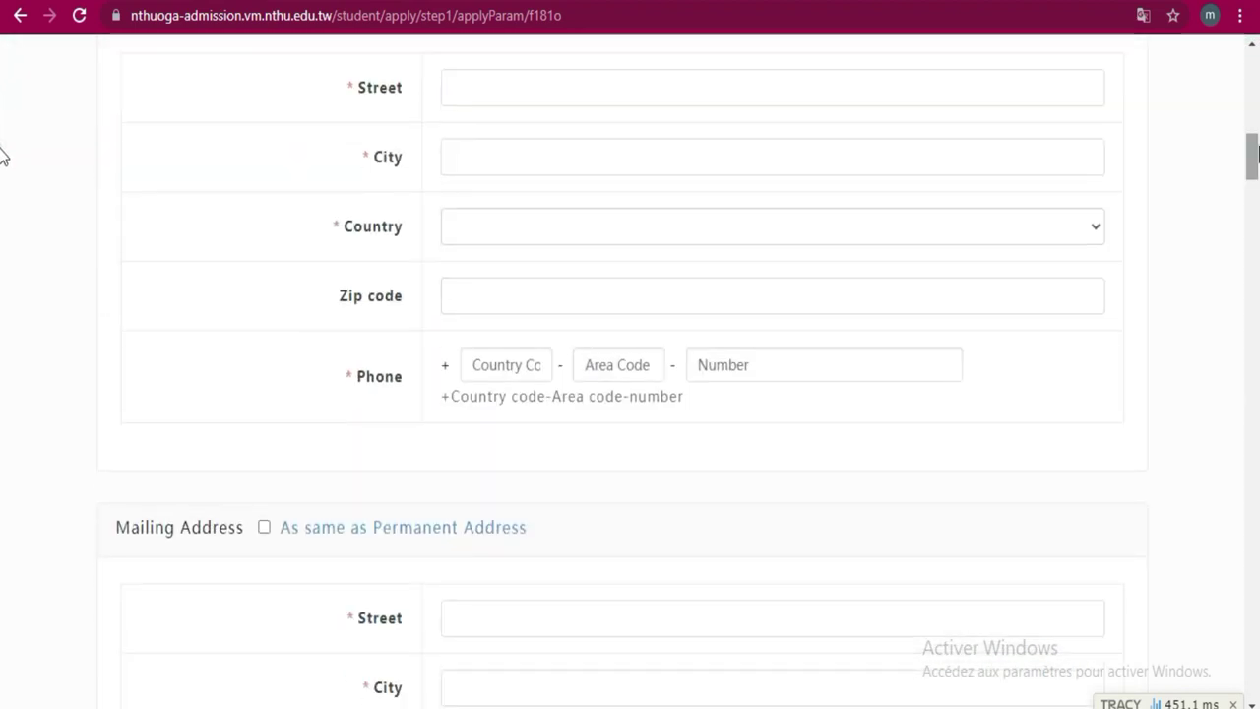
scroll(2, 197, "down", 18)
left_click_drag(1251, 307, 1251, 378)
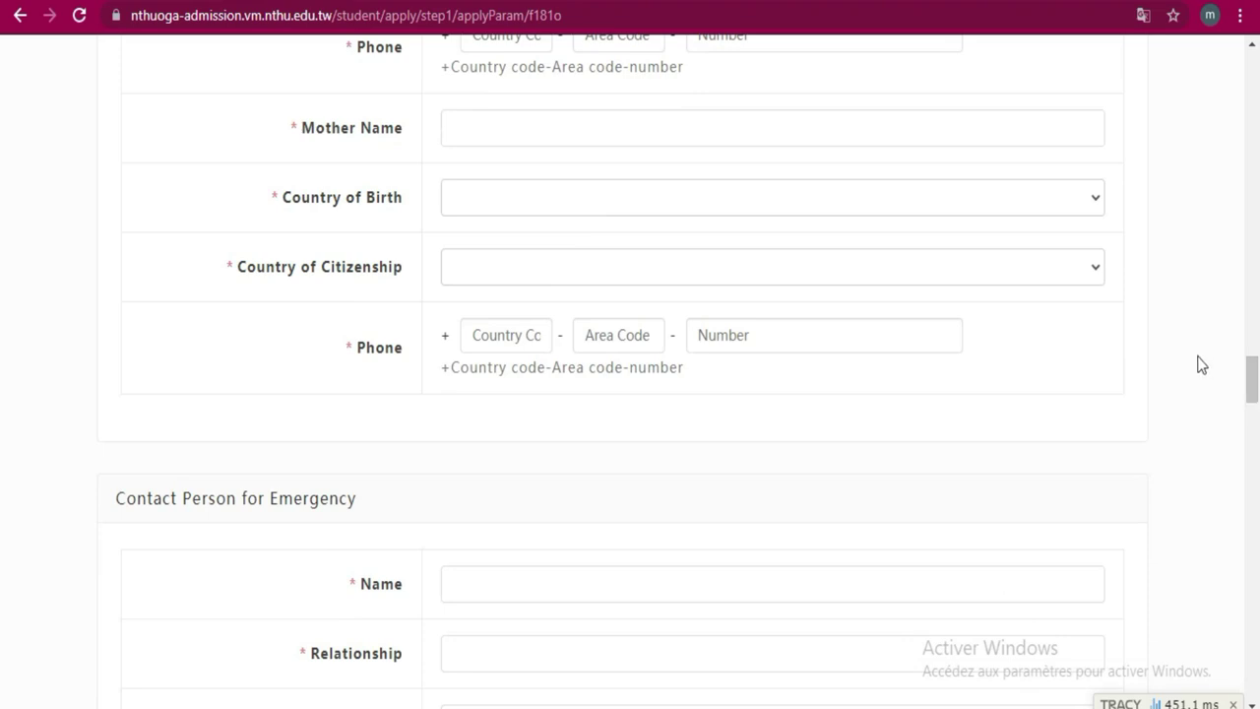
Step: Translate the NTHU step 1 application form into French with Chrome's Google Translate
right_click(1199, 364)
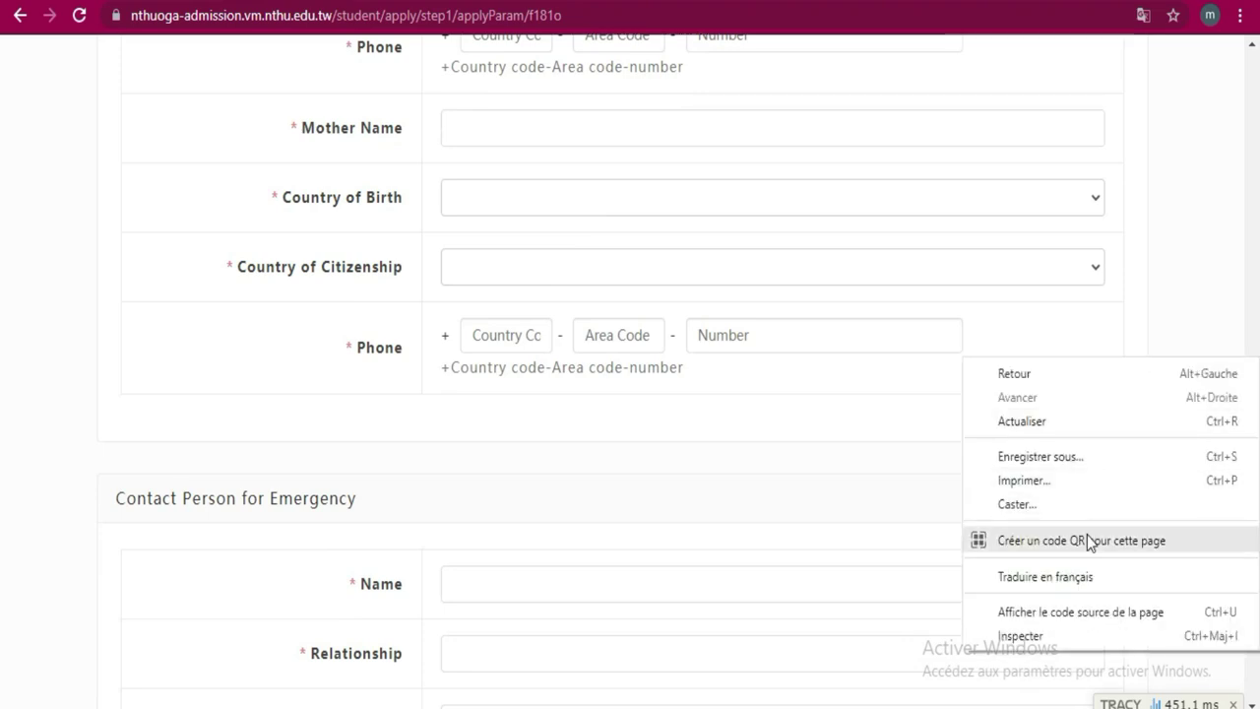
left_click(1059, 575)
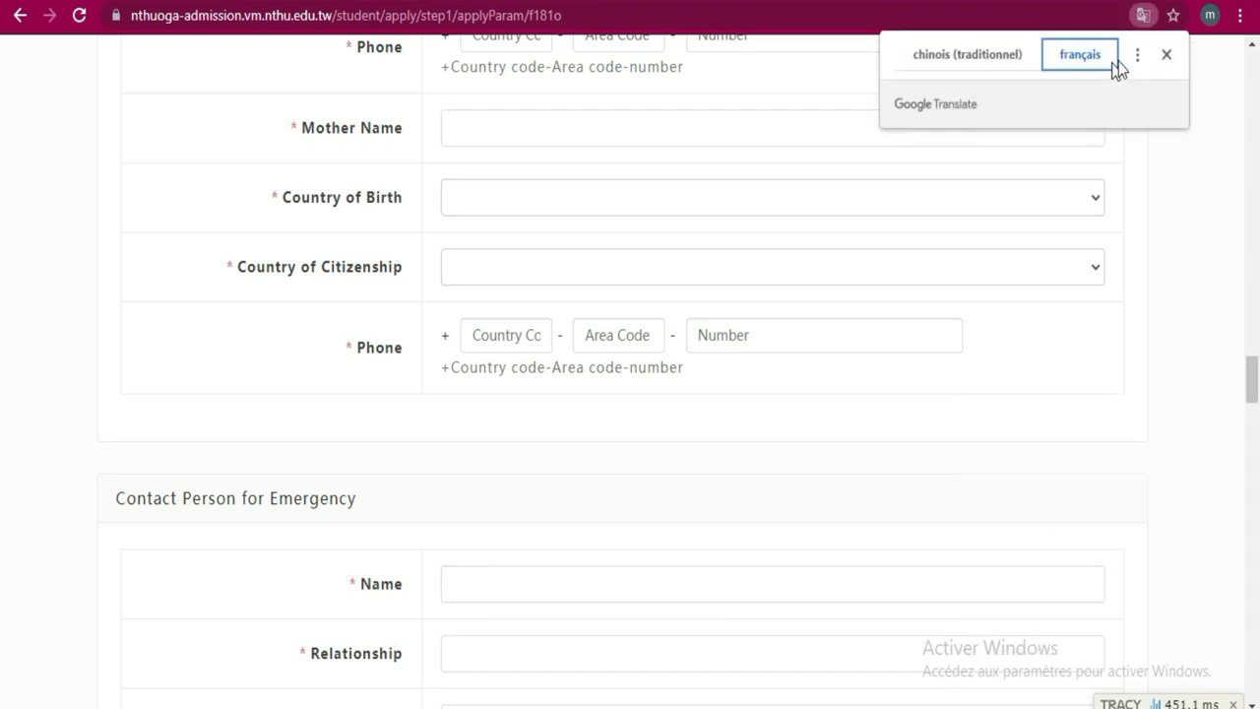
left_click(1098, 57)
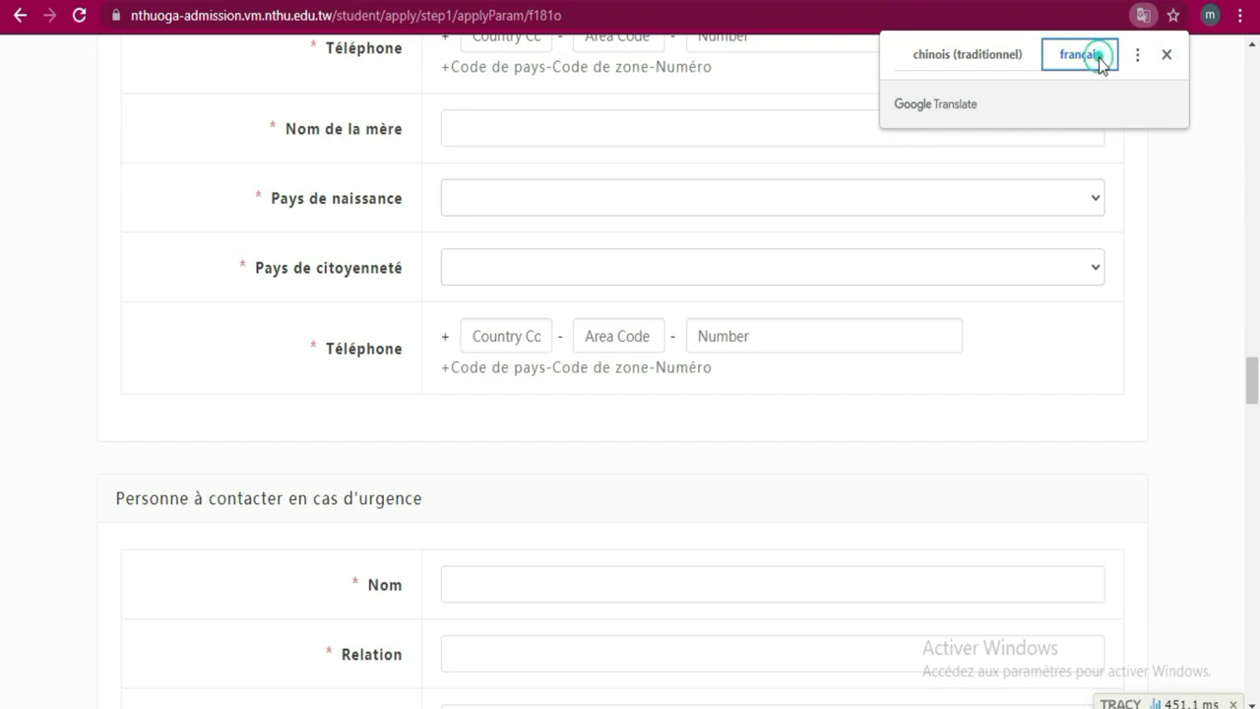
left_click(1167, 56)
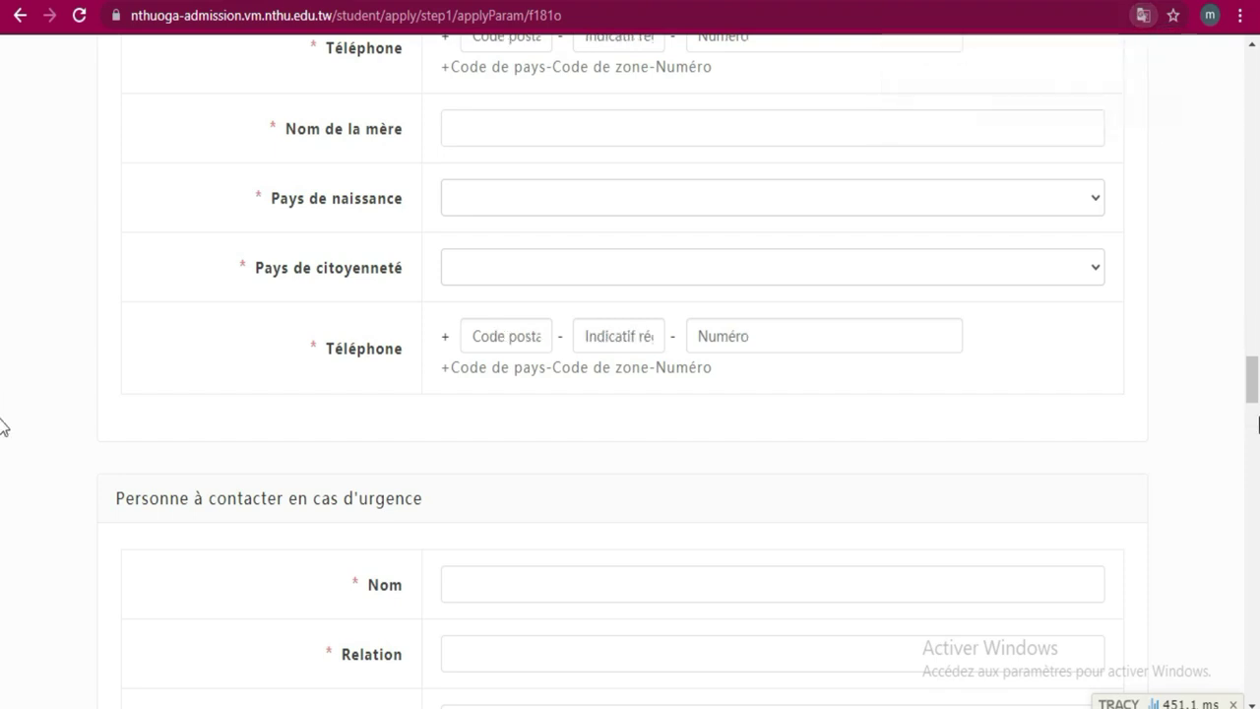
left_click_drag(1253, 392, 1252, 107)
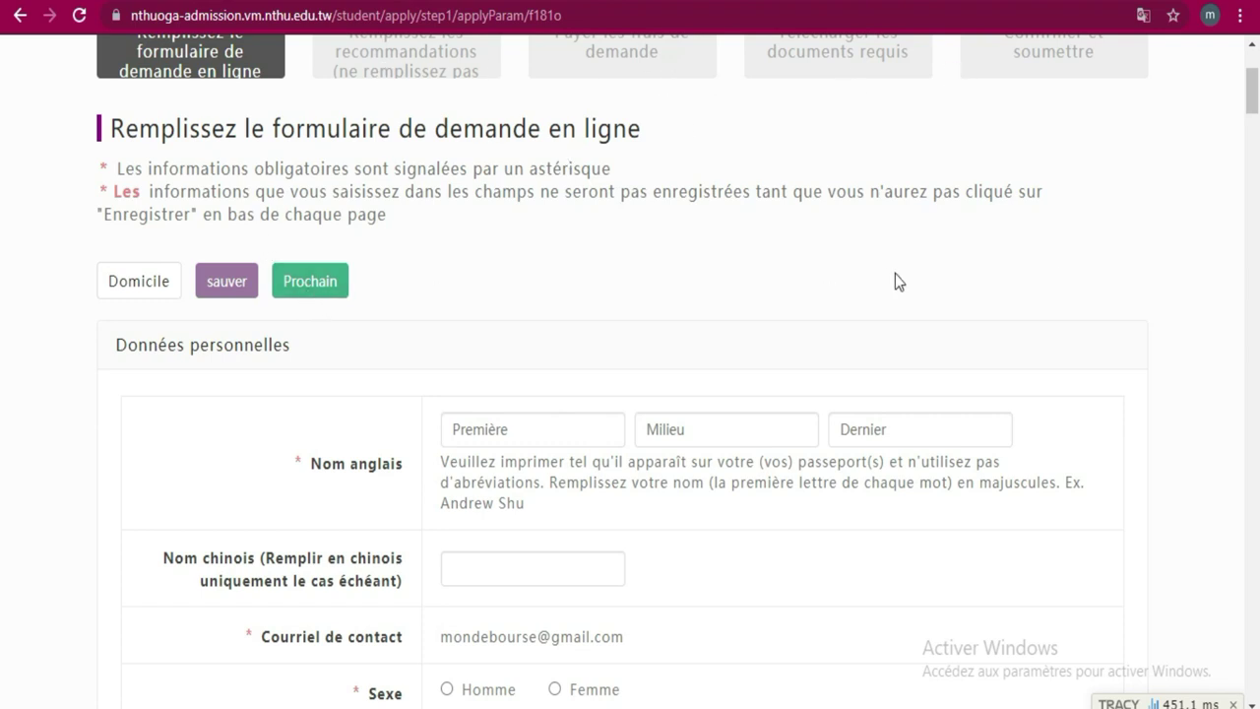
left_click_drag(1257, 120, 1257, 233)
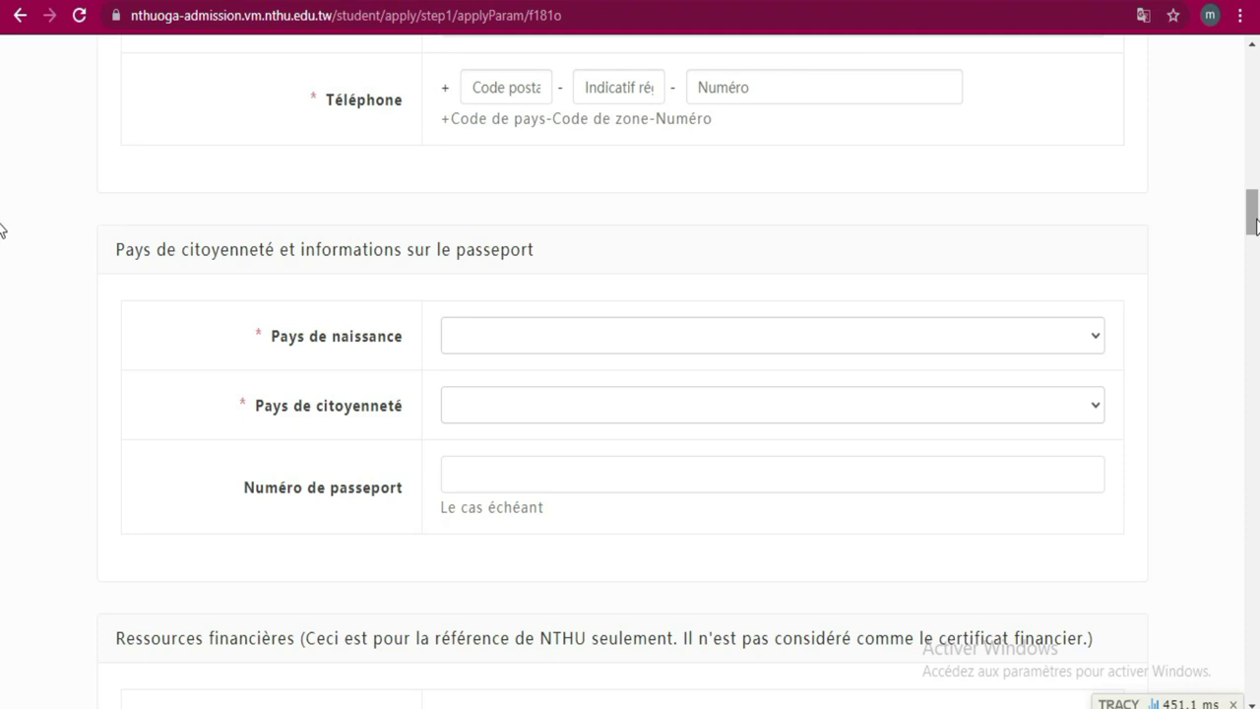
left_click_drag(1253, 215, 1254, 74)
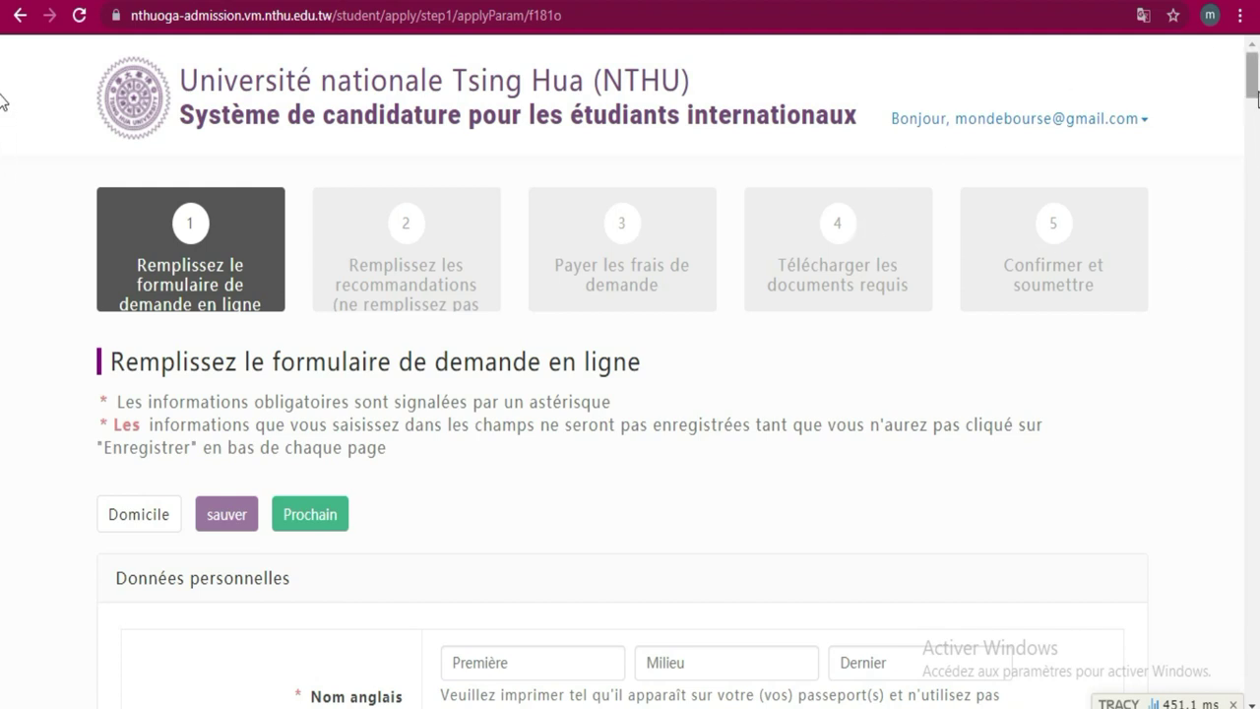
scroll(2, 113, "down", 3)
scroll(2, 120, "down", 4)
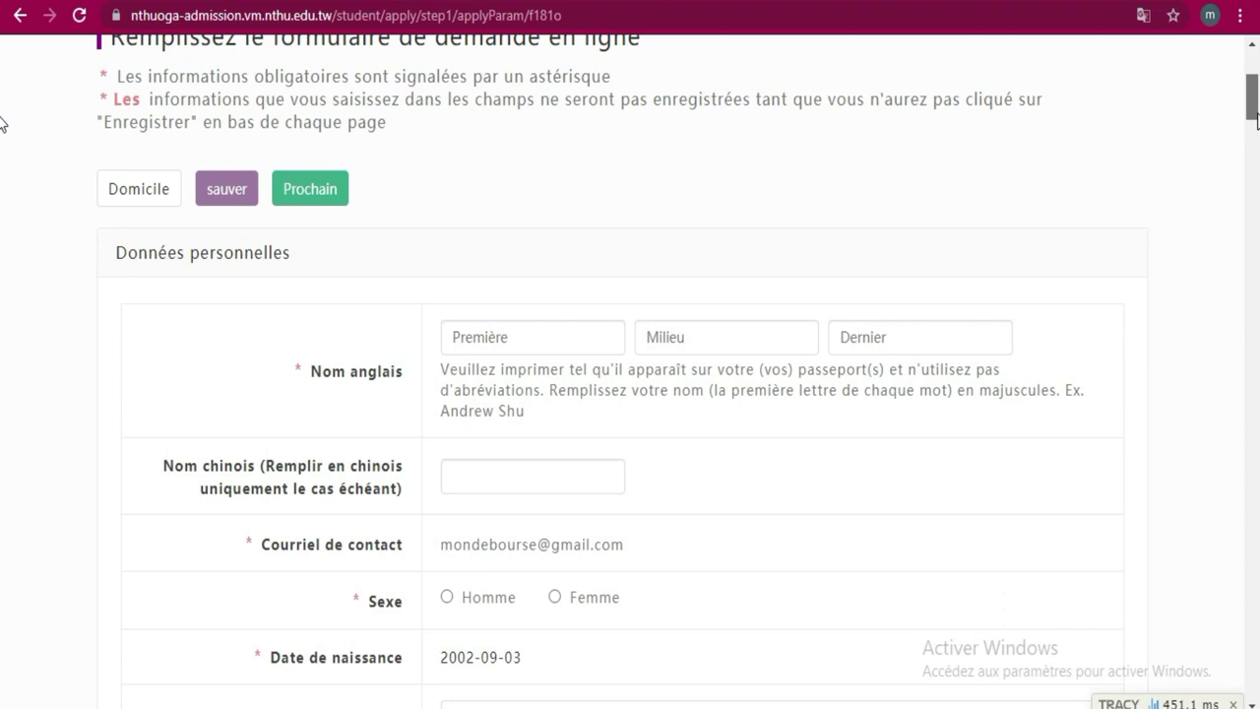
scroll(2, 147, "down", 1)
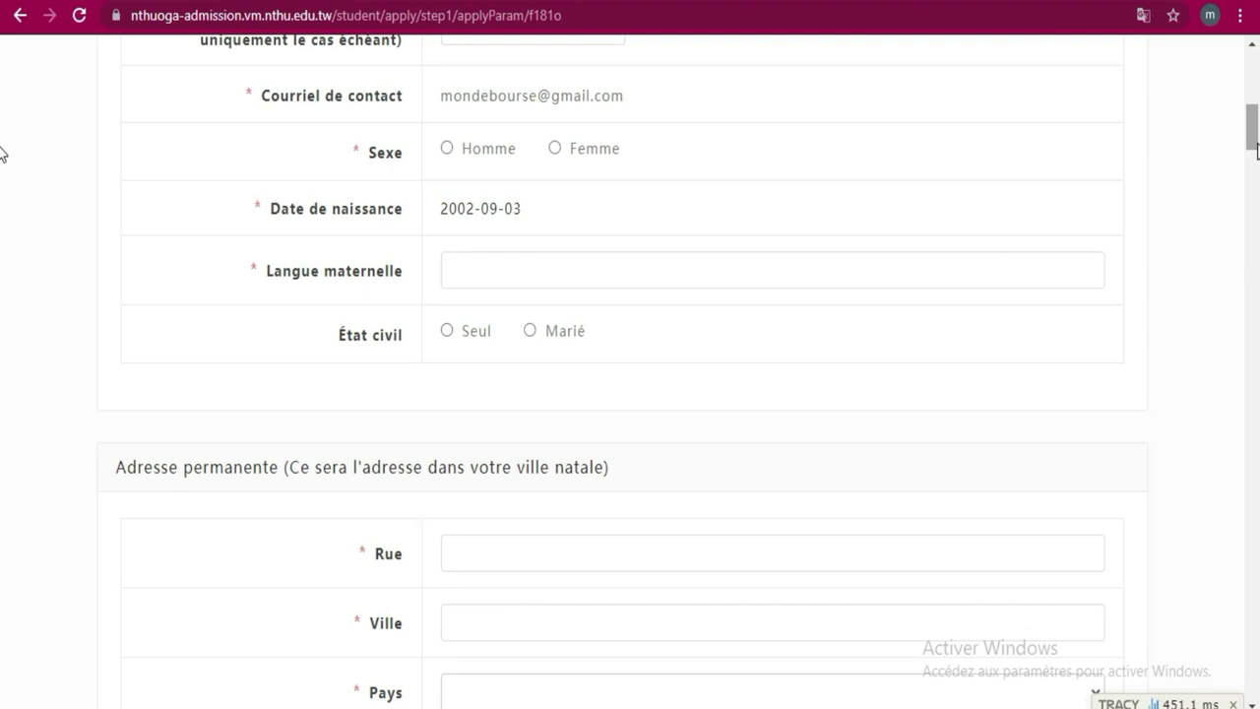
left_click_drag(1254, 138, 1256, 89)
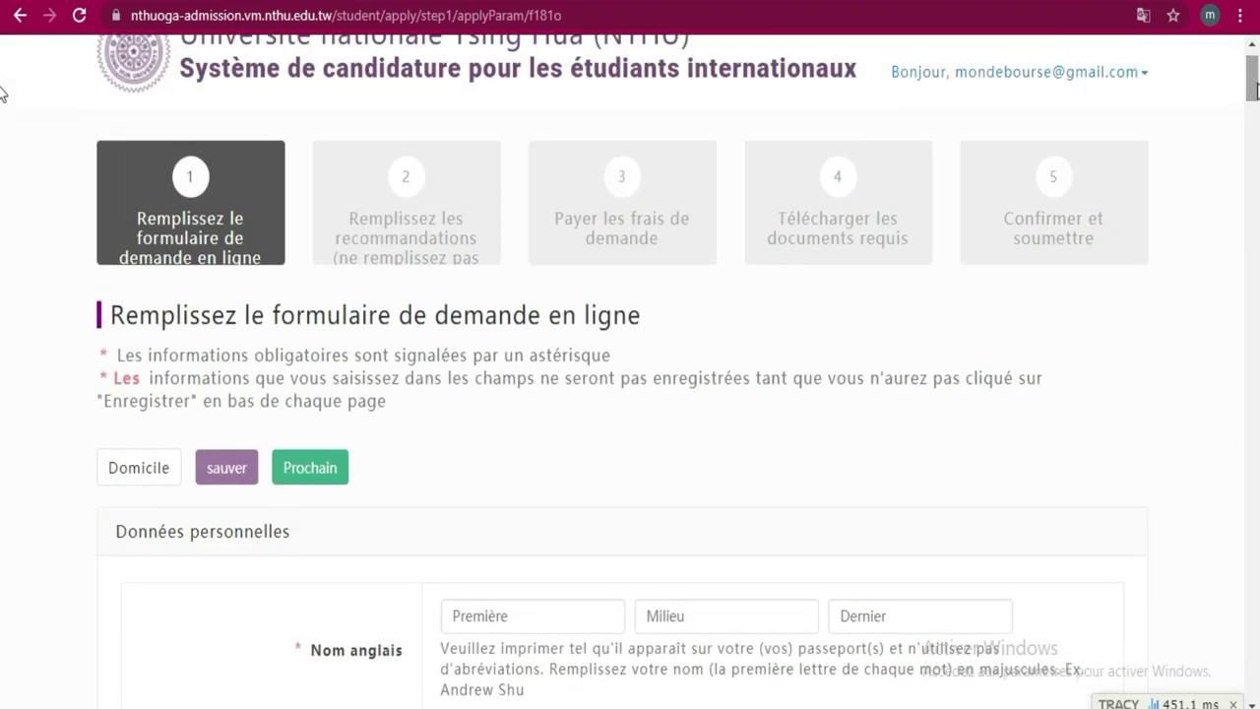